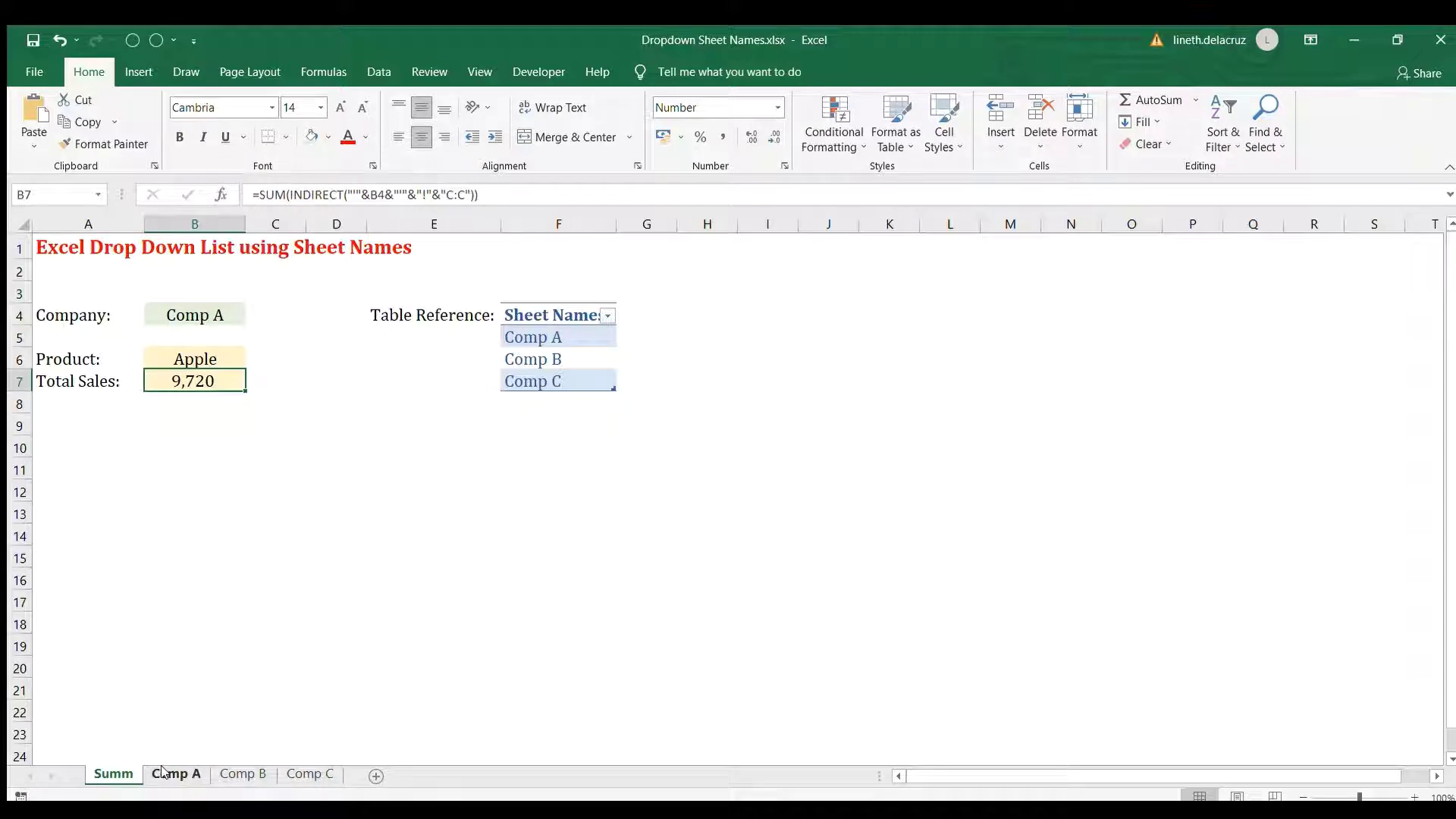
Choose Comp B in the Company dropdown so Product shows Mango and Total Sales 21,050
left_click(217, 310)
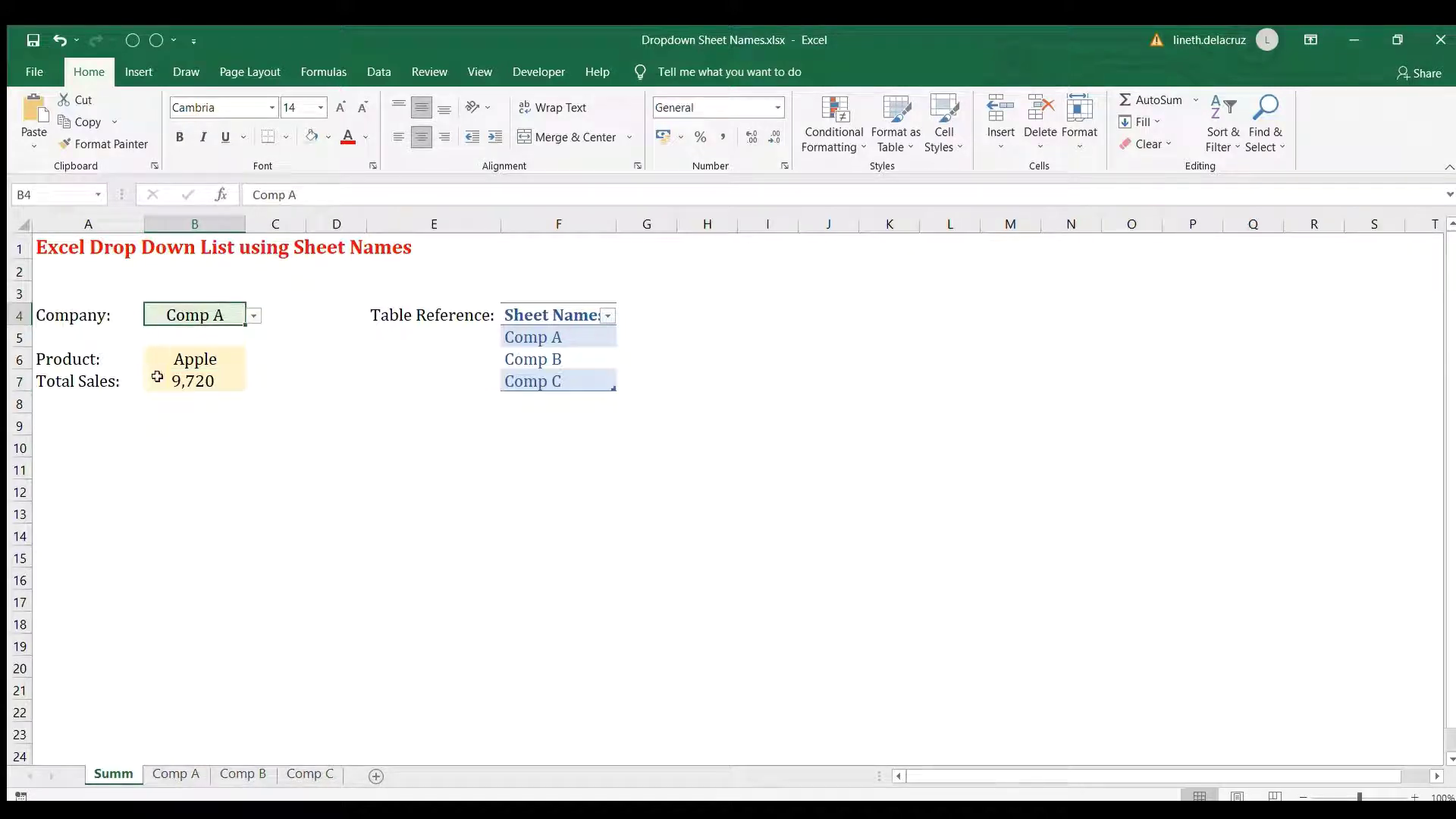
left_click(253, 316)
left_click(222, 342)
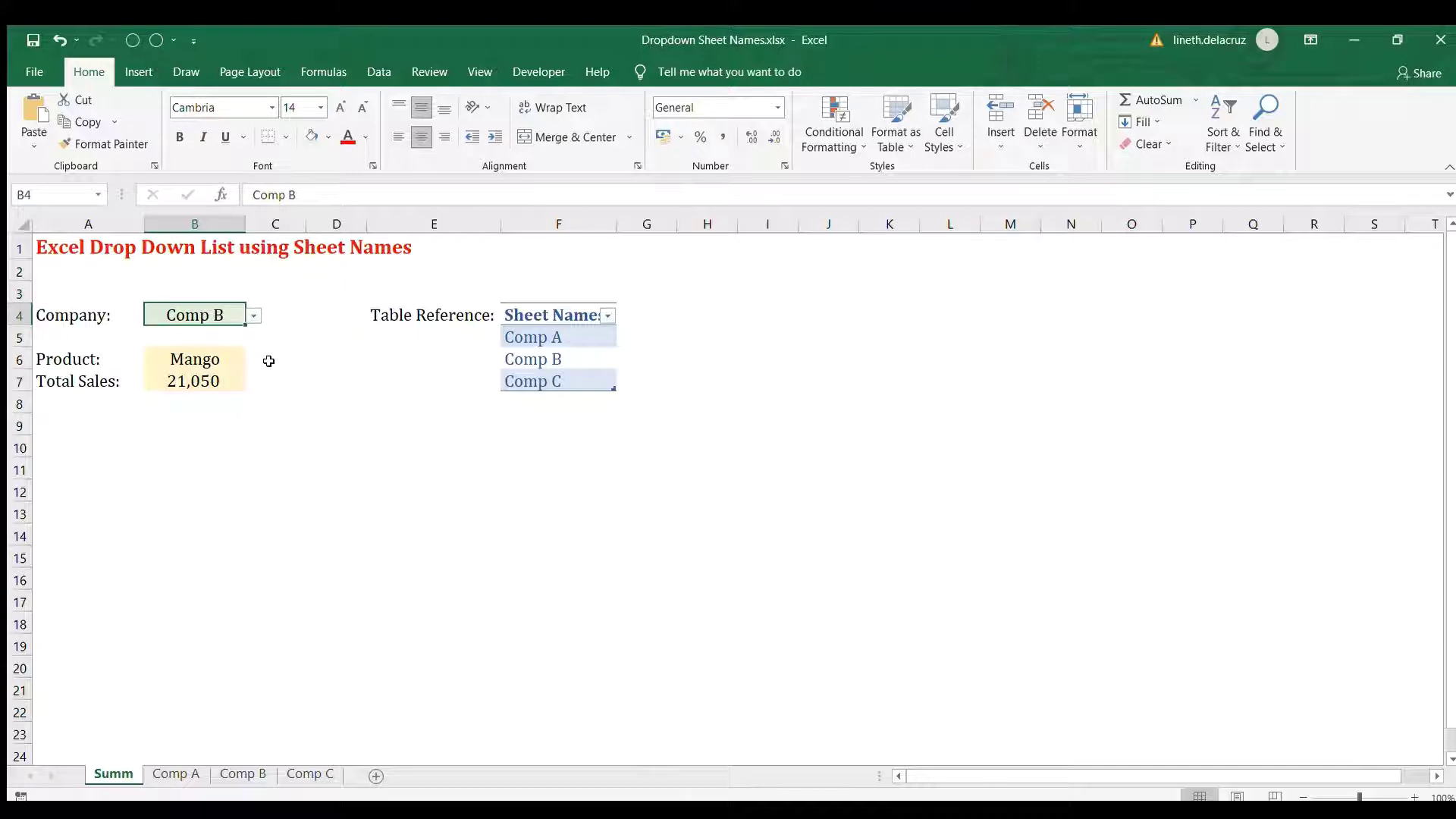
left_click(97, 361)
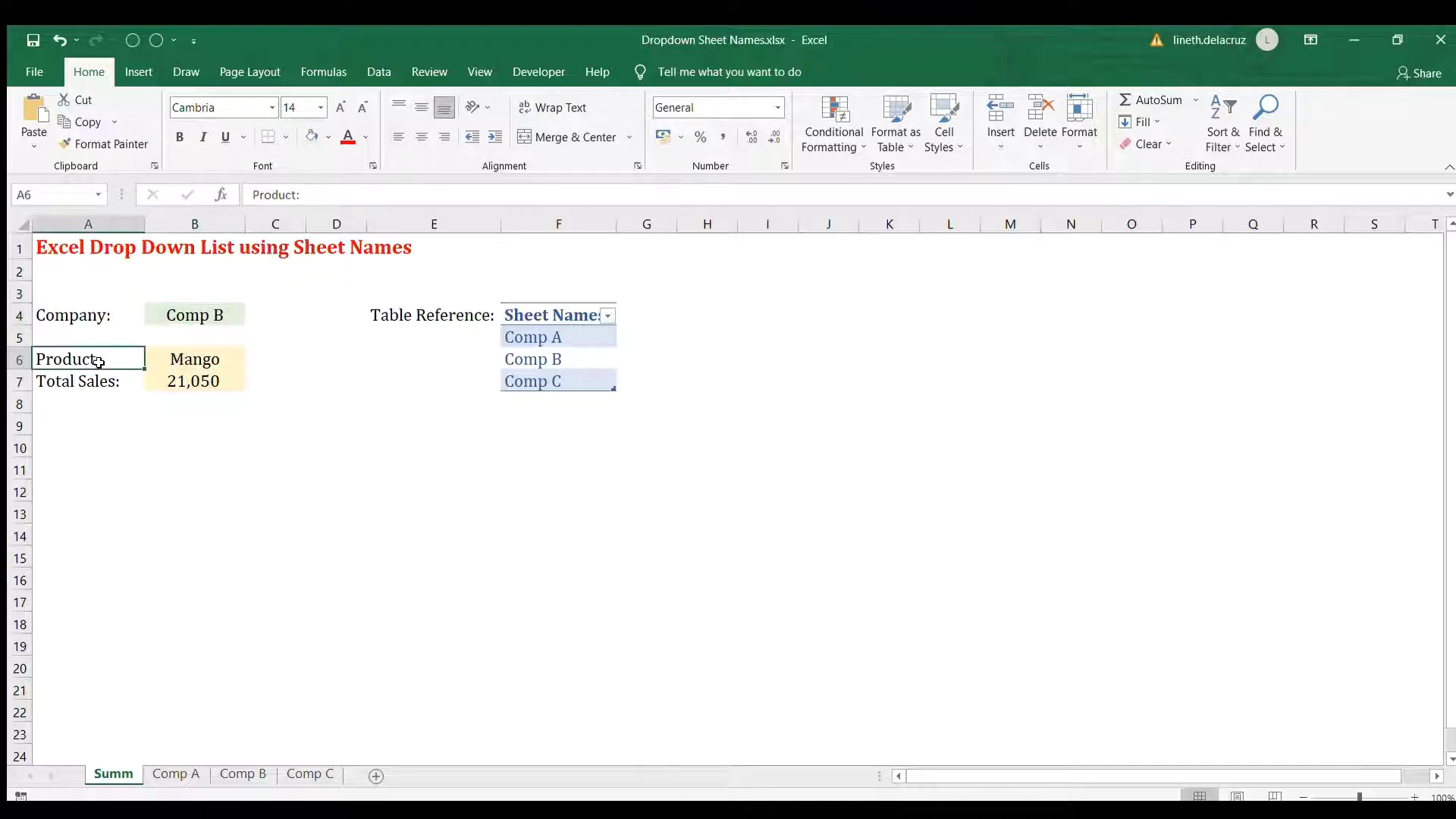
left_click(111, 381)
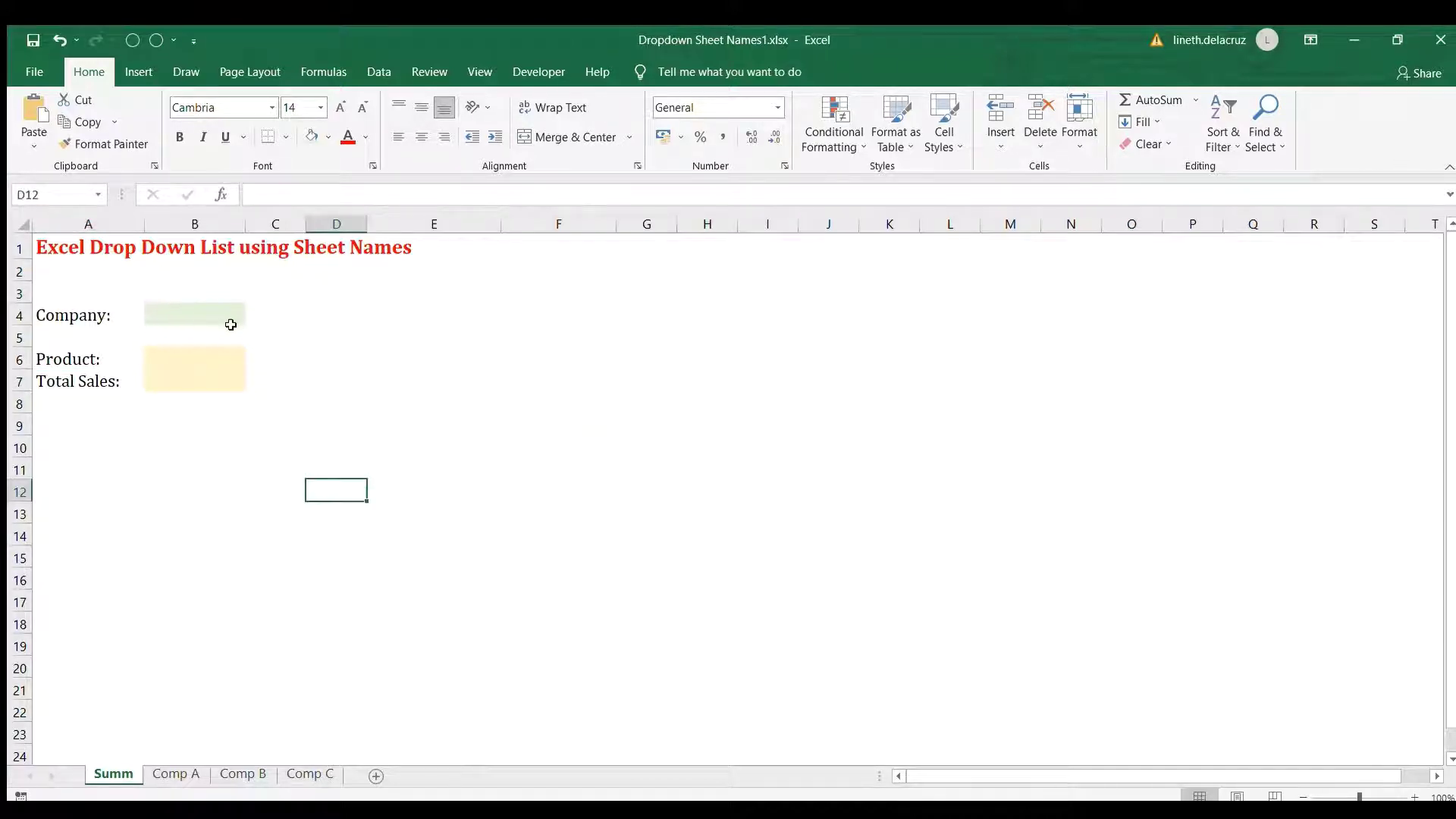
Enter the label 'Table Reference:' in cell F4
left_click(460, 360)
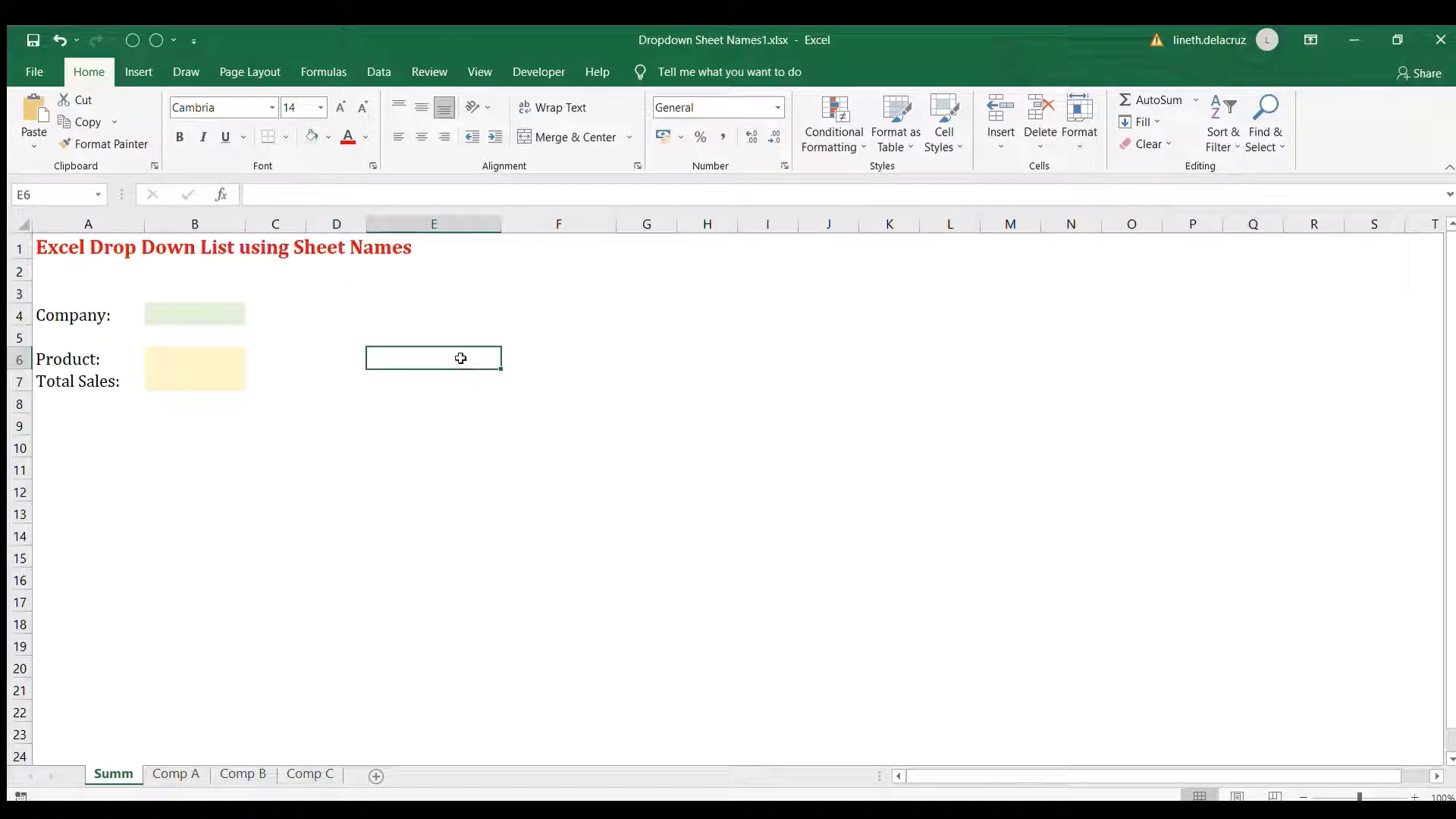
left_click(453, 314)
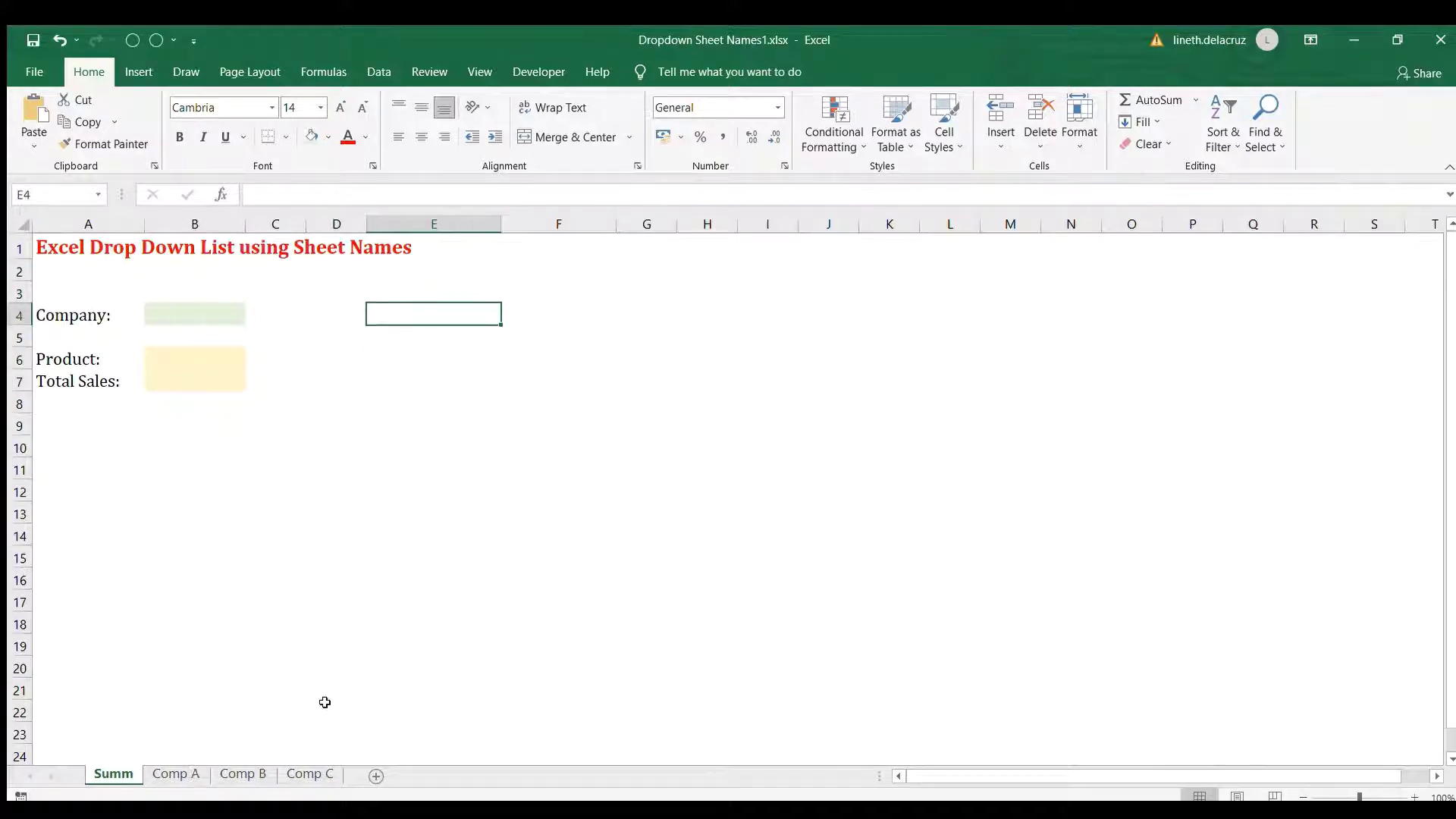
left_click(531, 315)
type("Table ")
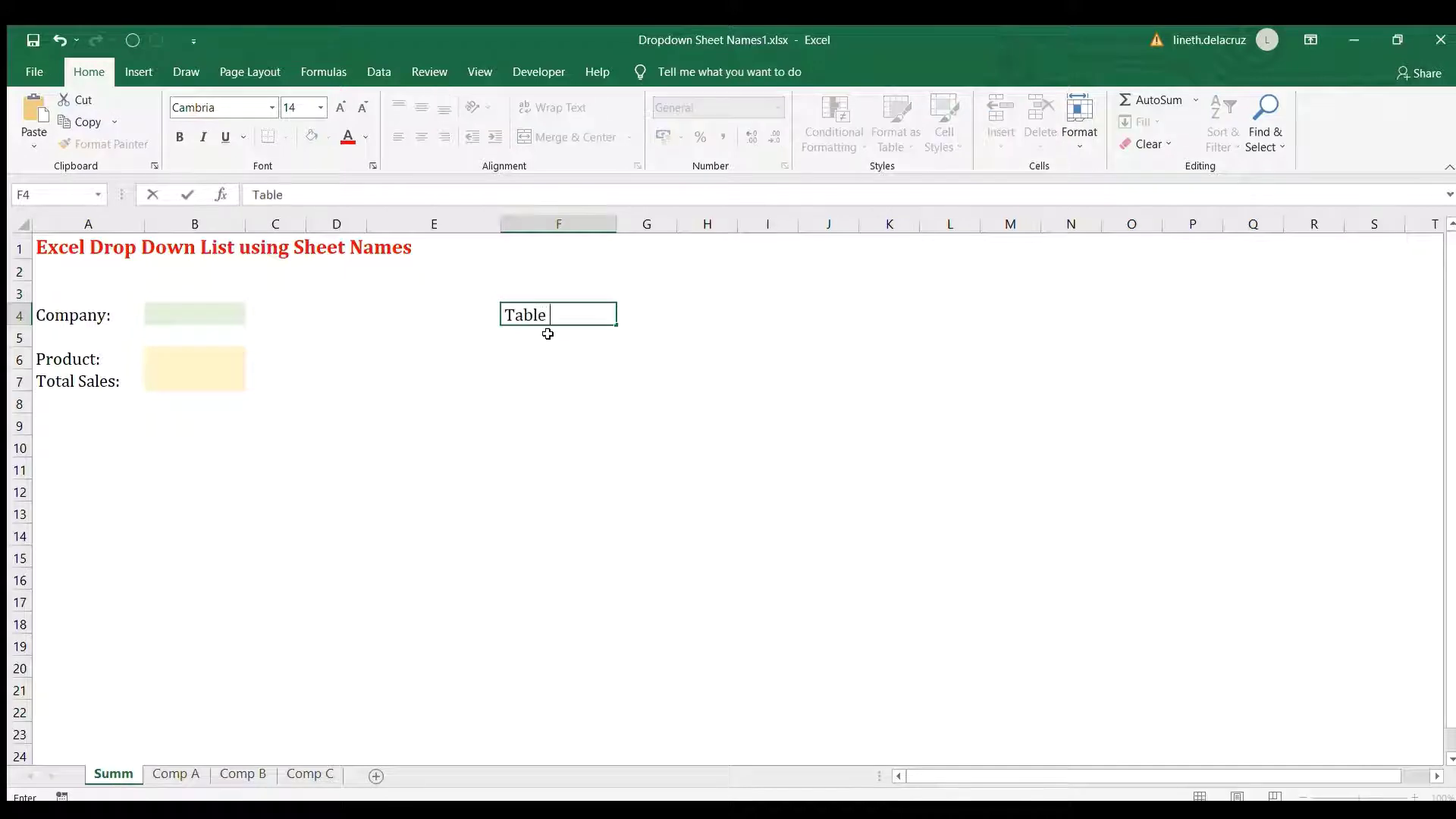
type("ReferenceL")
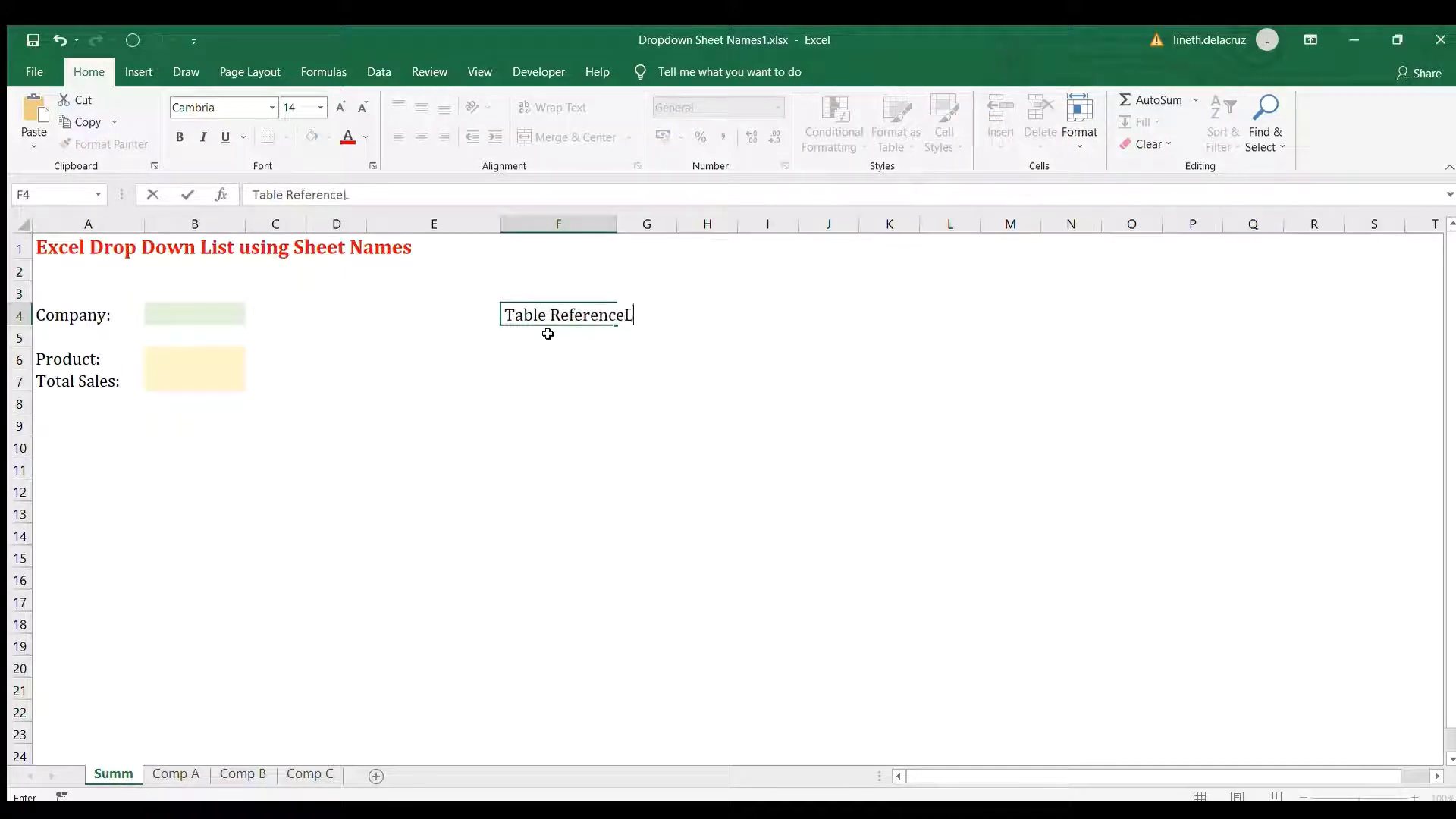
key("Return")
key("Up")
key("F2")
key("BackSpace")
type(":")
key("Return")
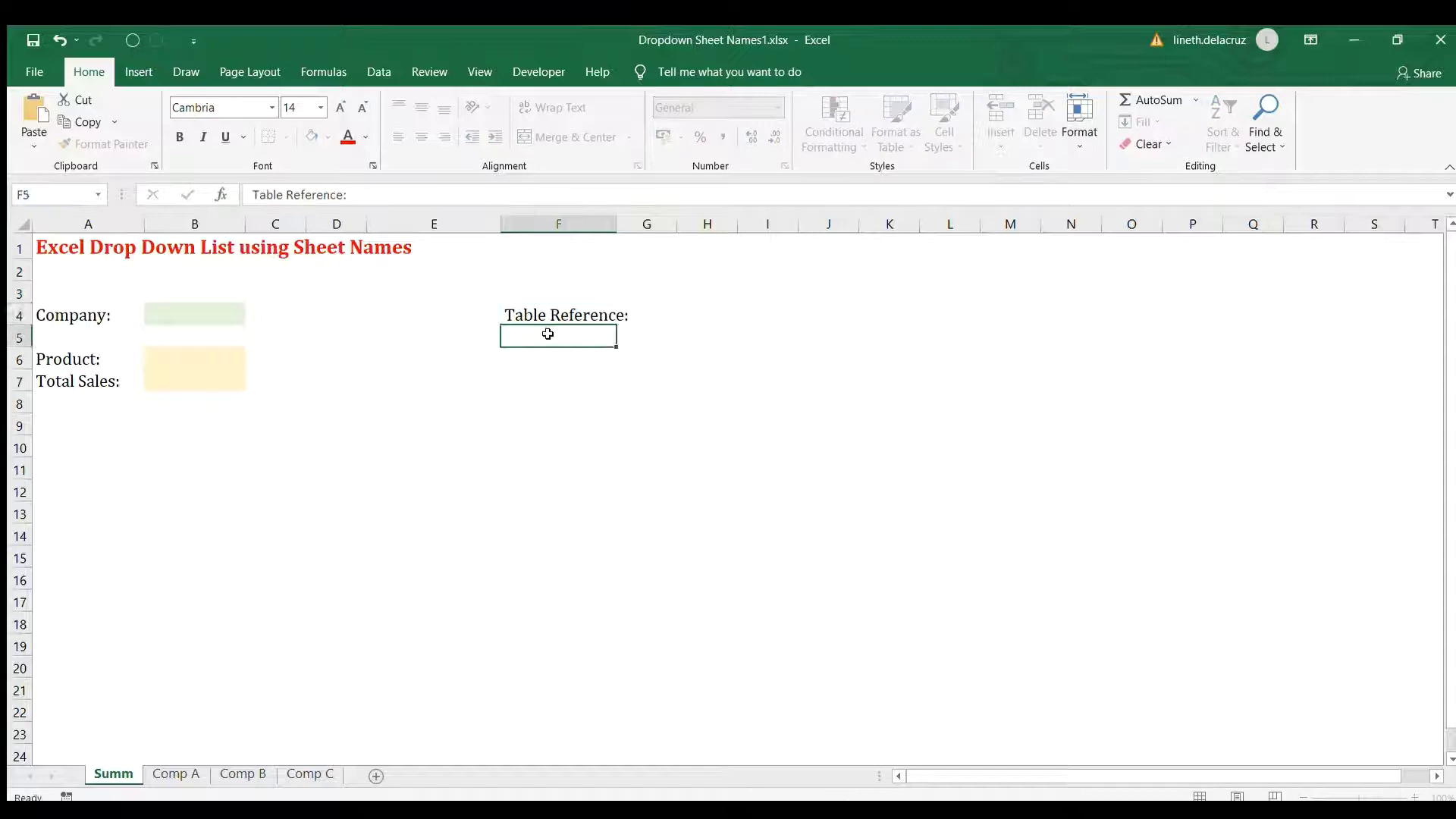
List the header Sheet Names with Comp A, Comp B and Comp C in G4:G7
key("Up")
key("Right")
type("She")
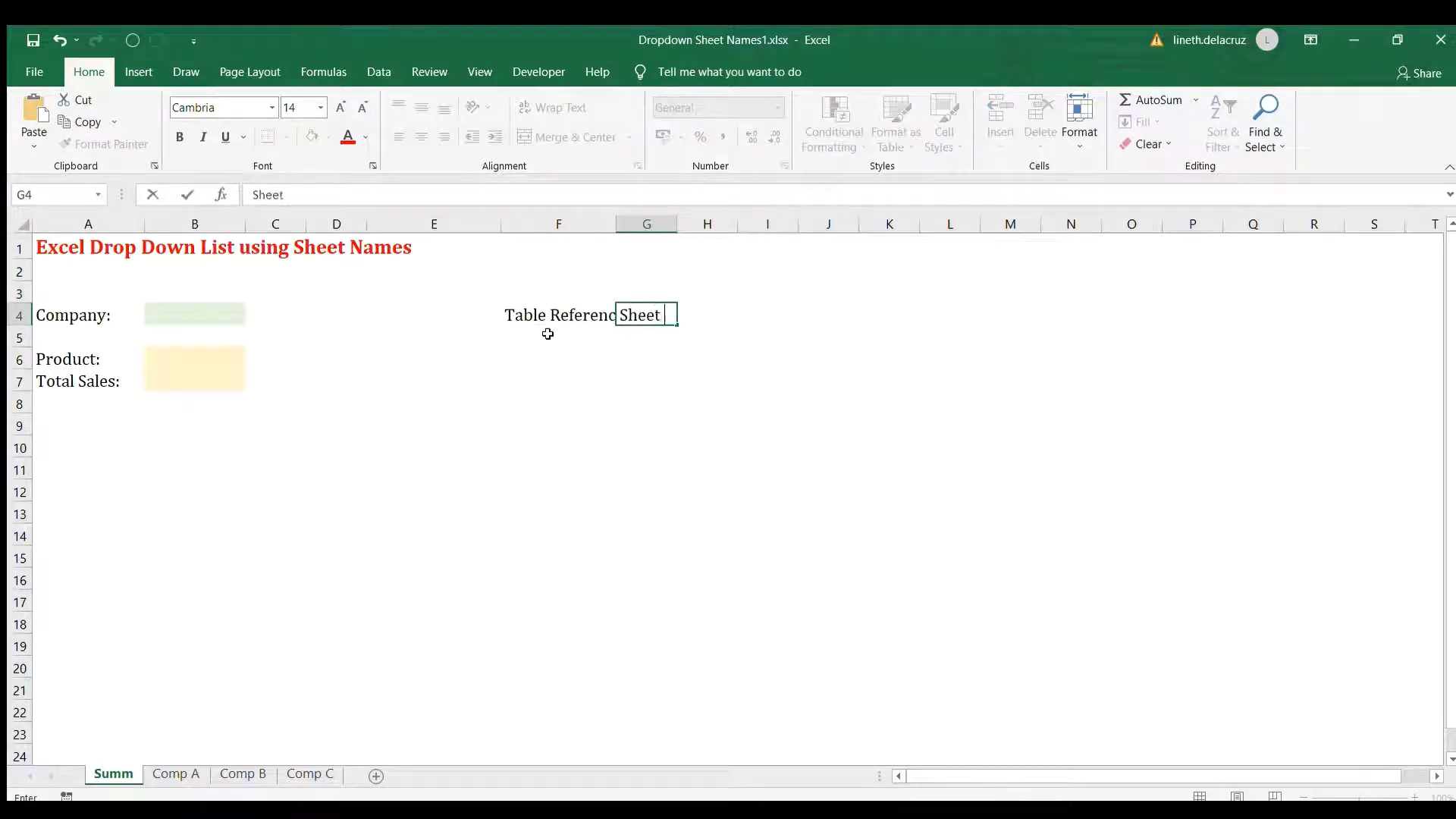
type("et Names")
key("Return")
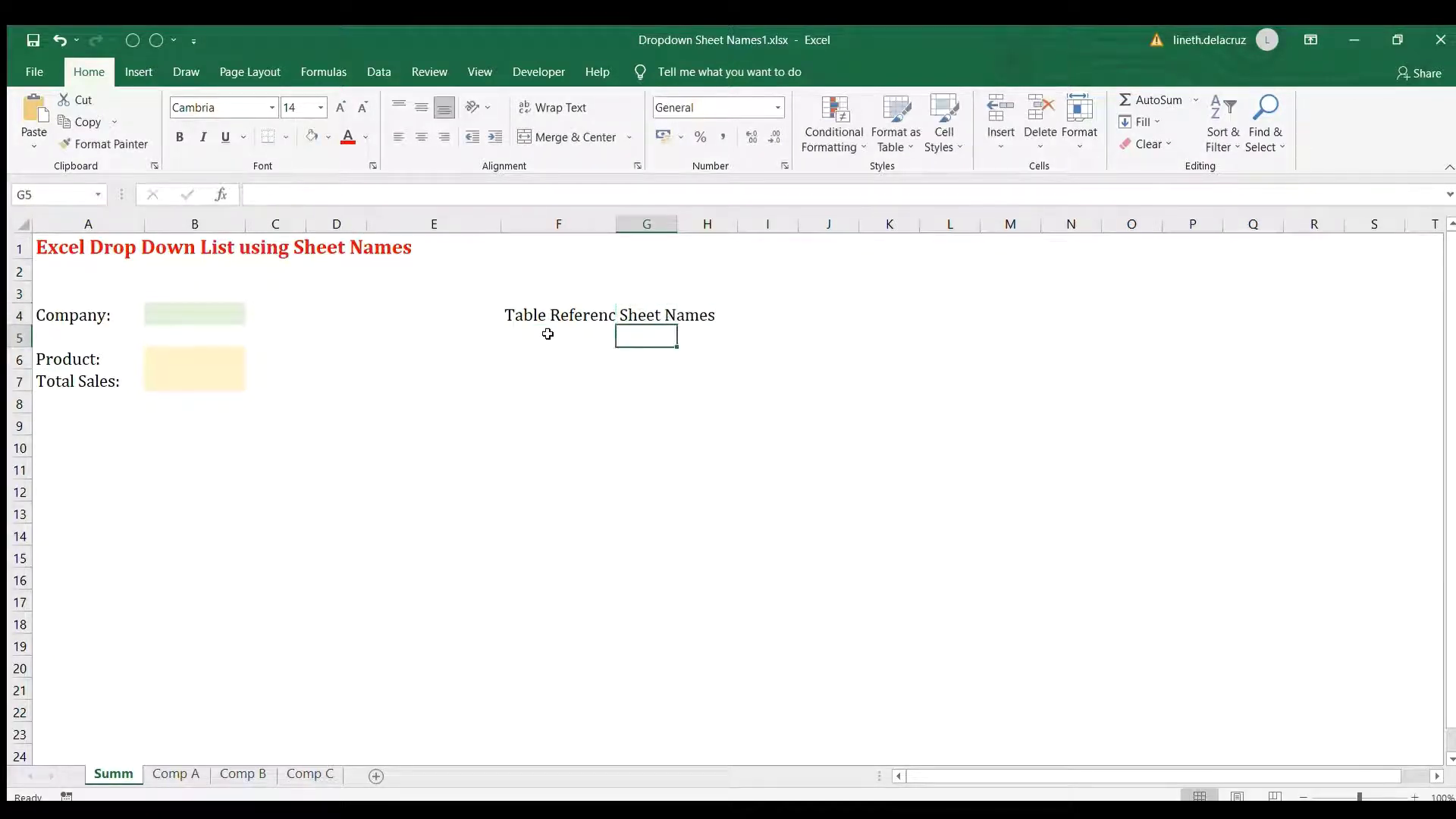
type("Comp A")
key("Return")
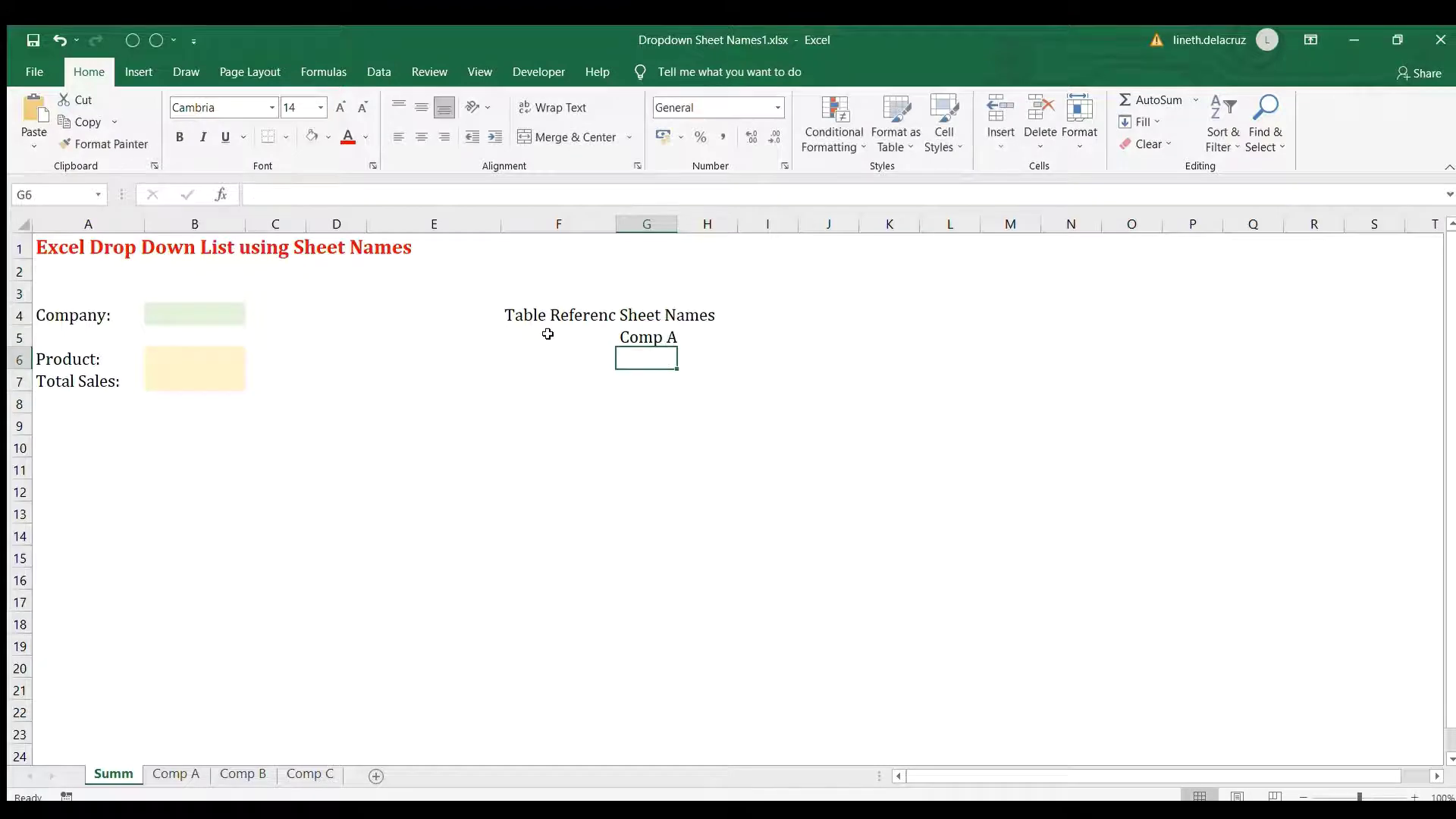
type("Comp B")
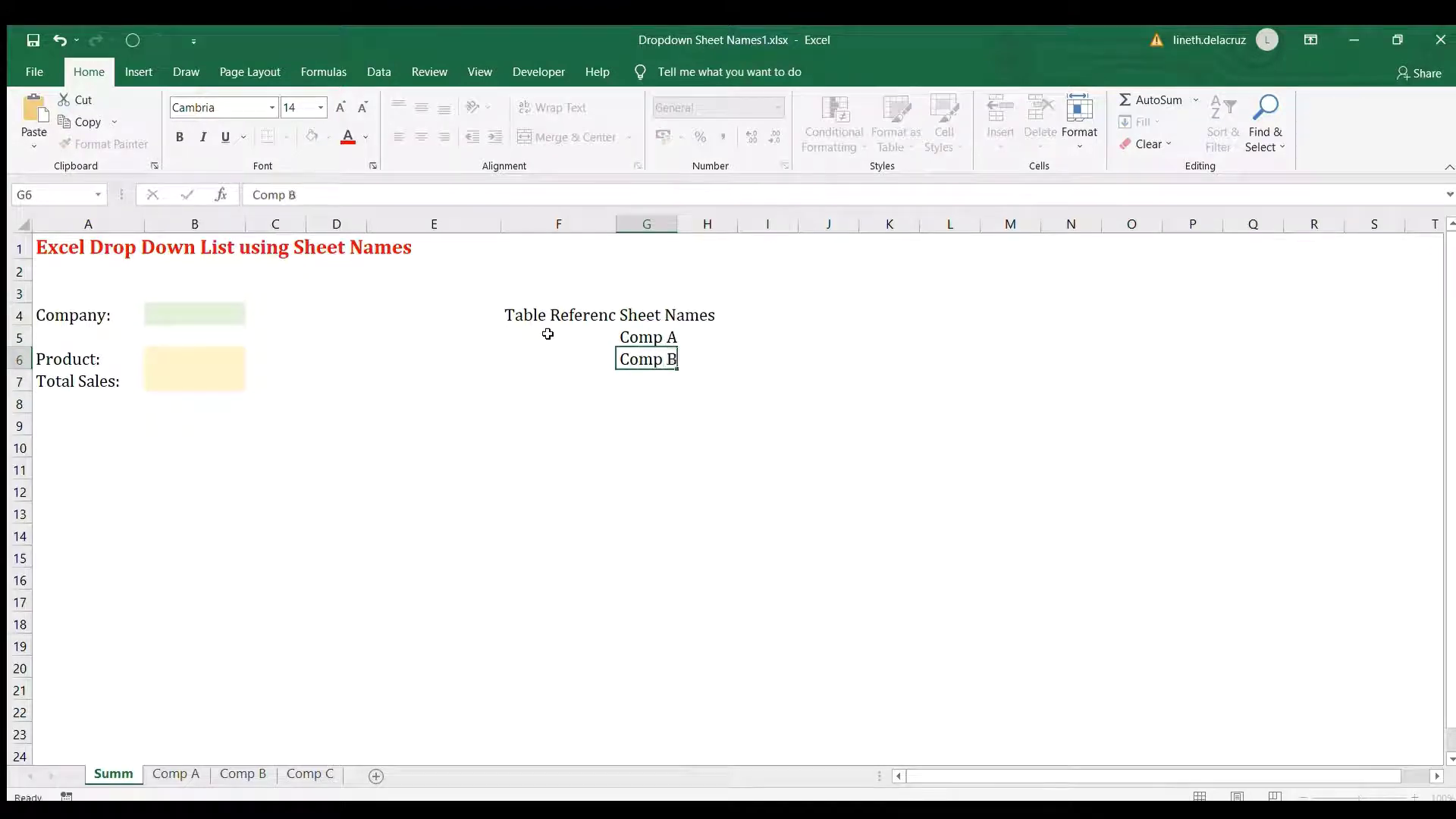
key("Return")
type("Comp C")
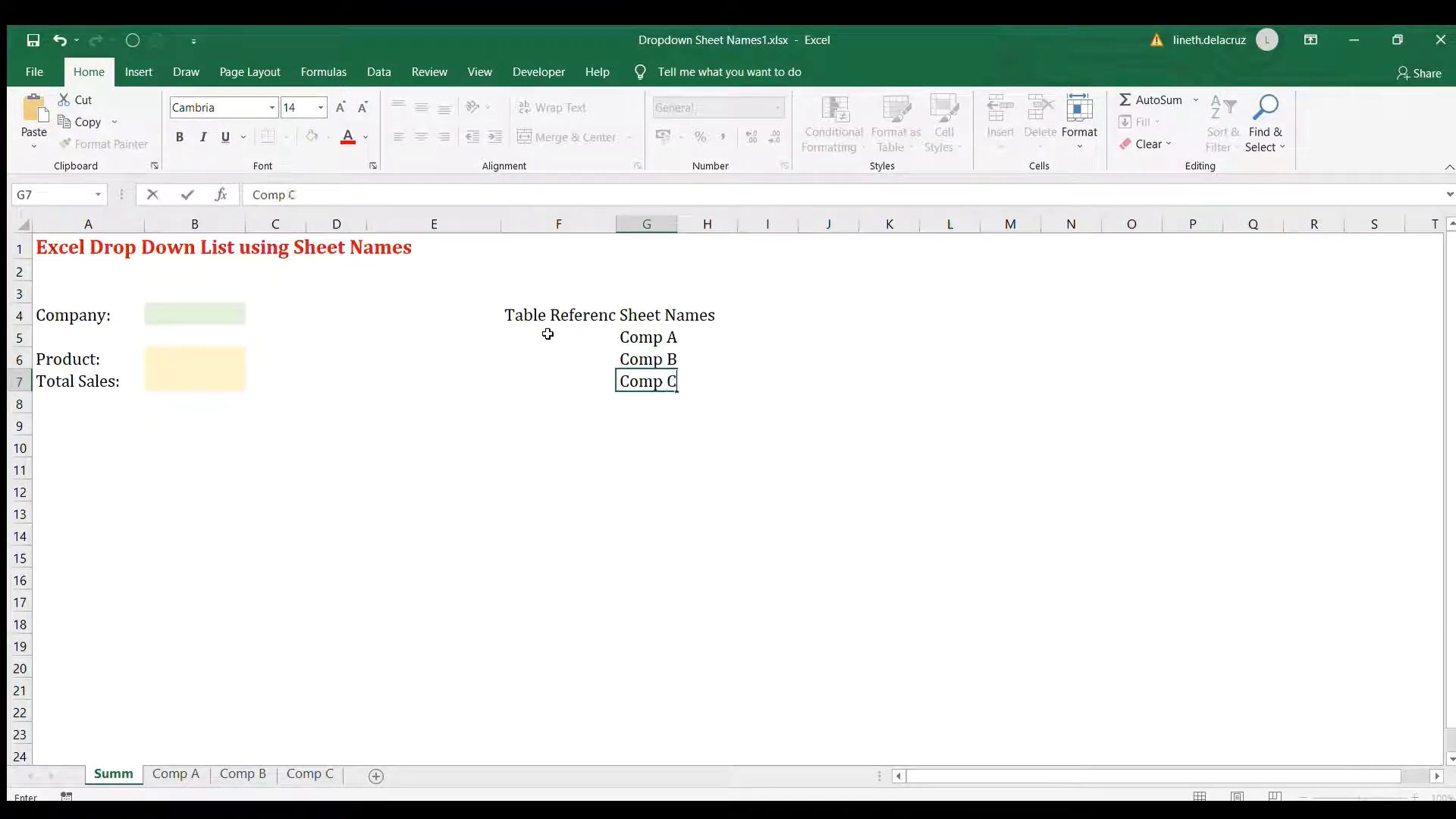
key("Return")
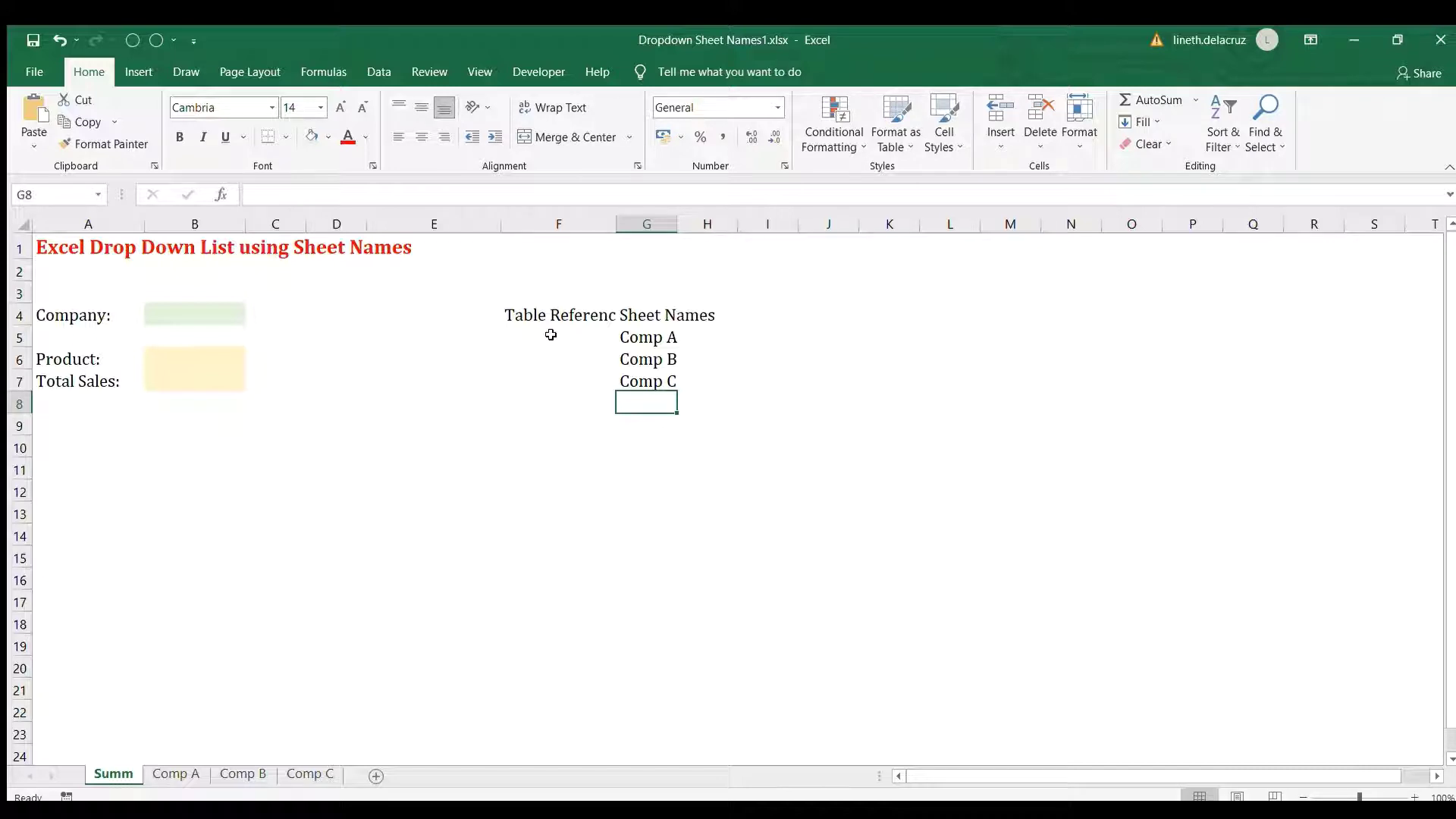
Convert G4:G7 into an Excel table with the Sheet Names row as its header
left_click_drag(652, 314, 654, 382)
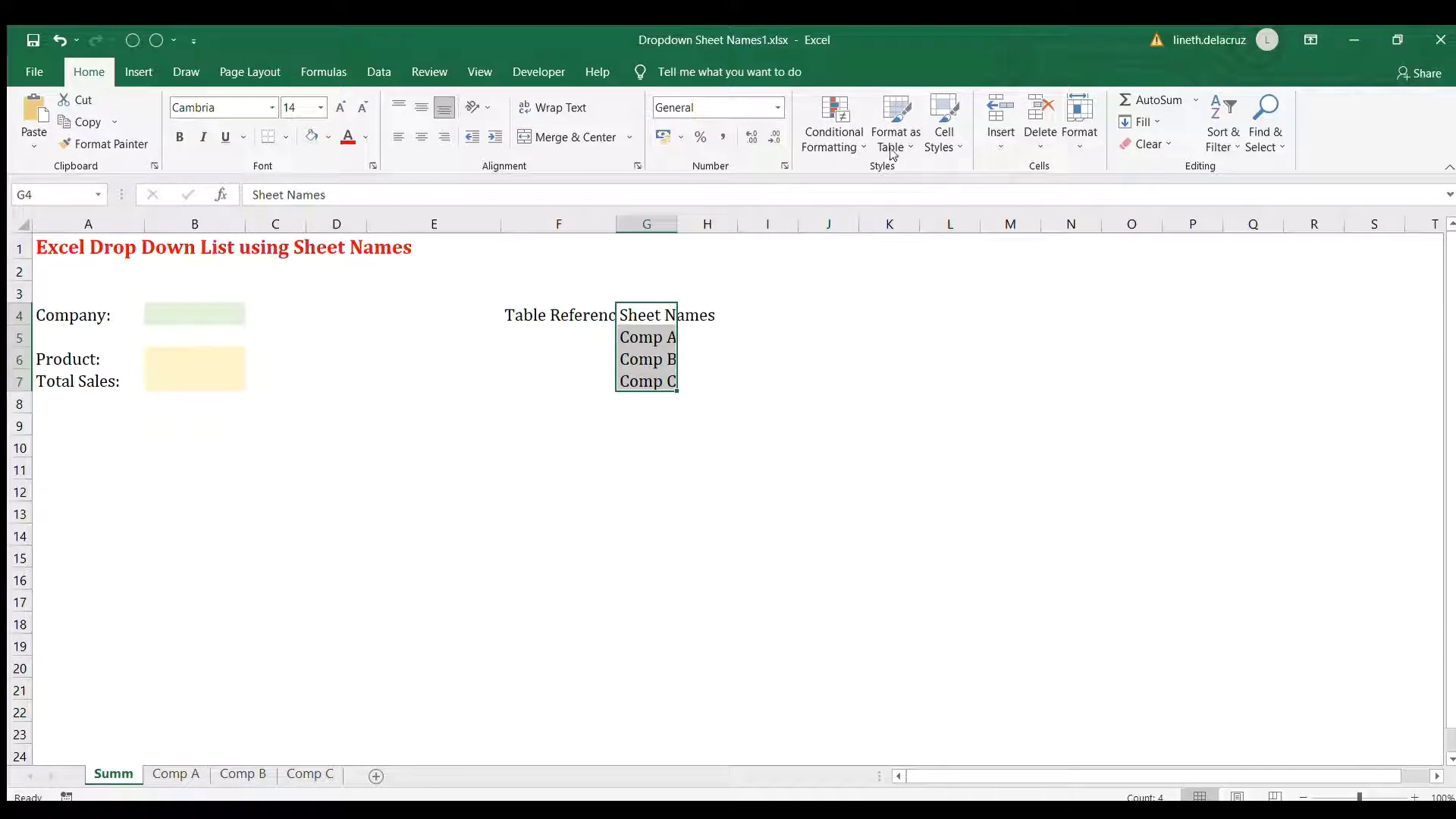
key("ctrl+t")
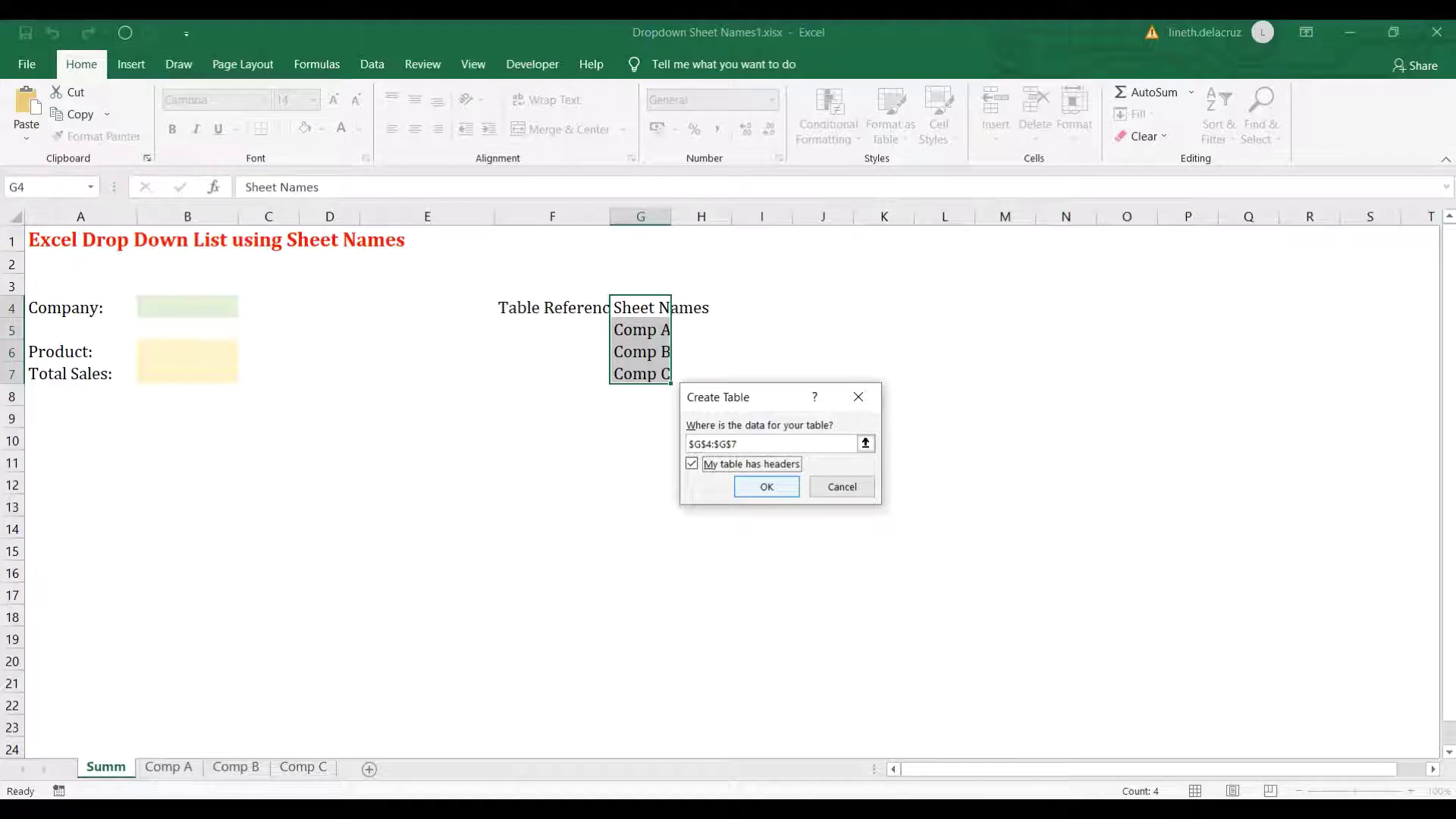
key("Return")
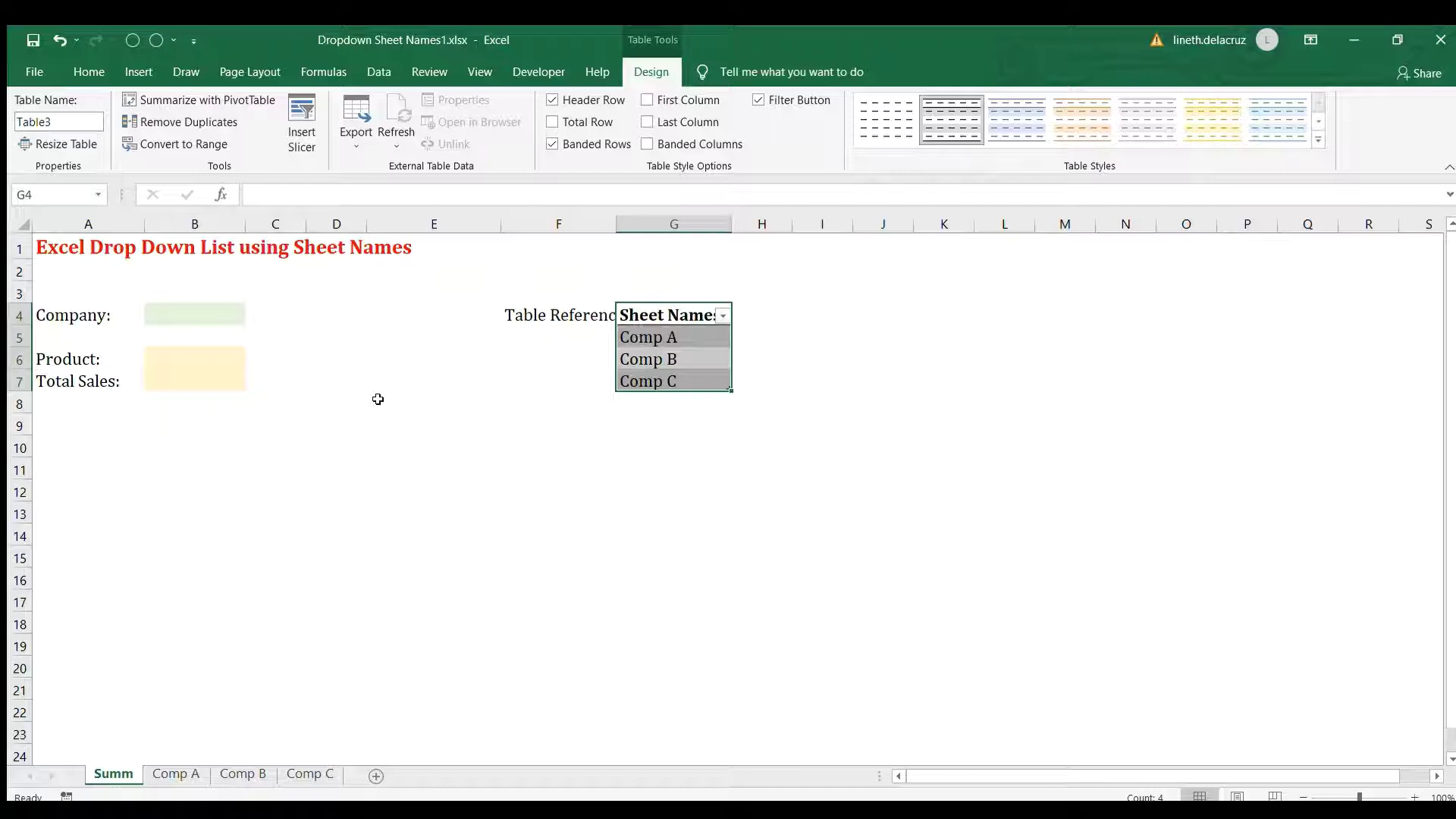
Define the workbook name Sheet_Names referring to Table3's sheet-name column
left_click(298, 398)
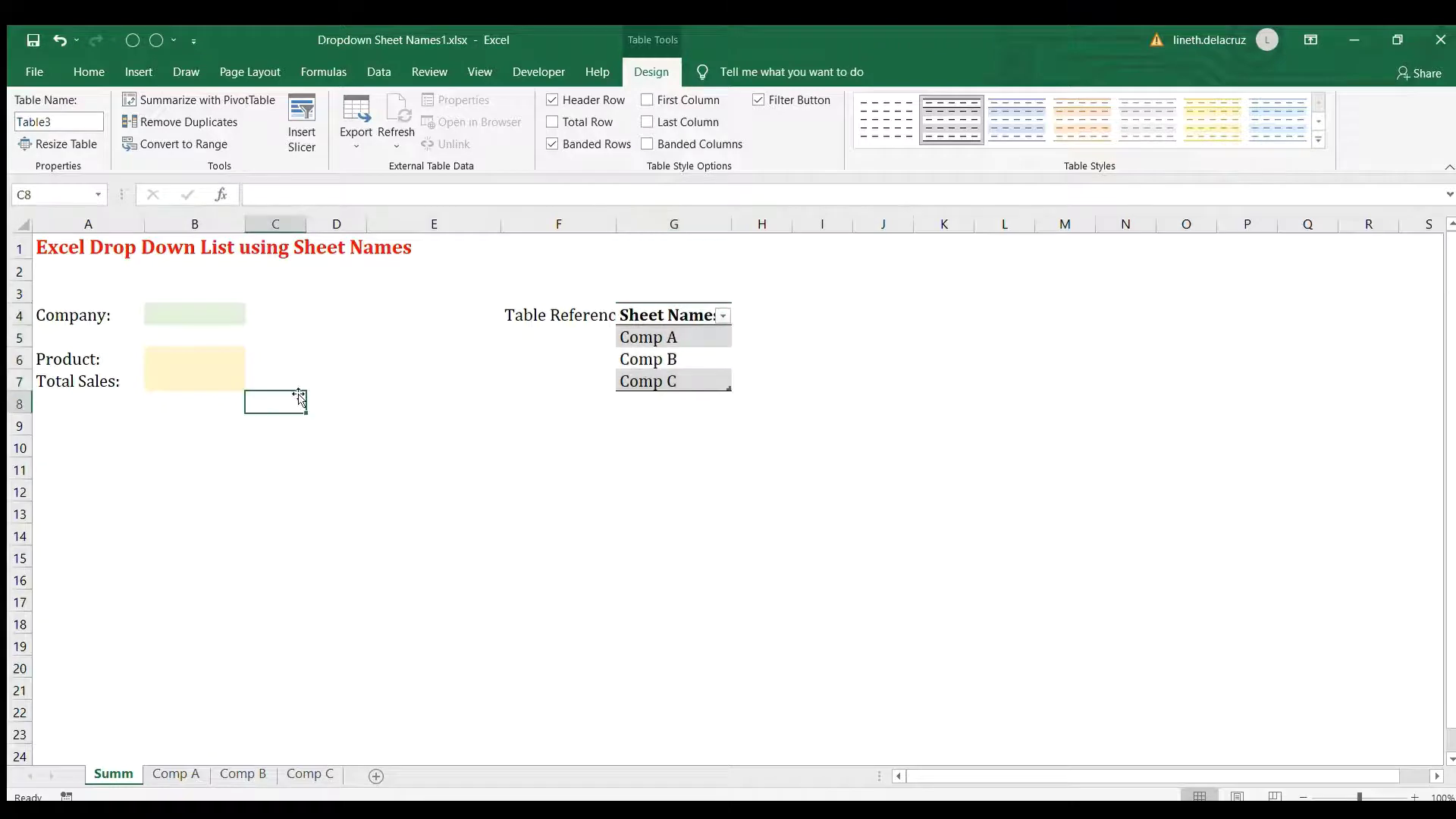
left_click(657, 328)
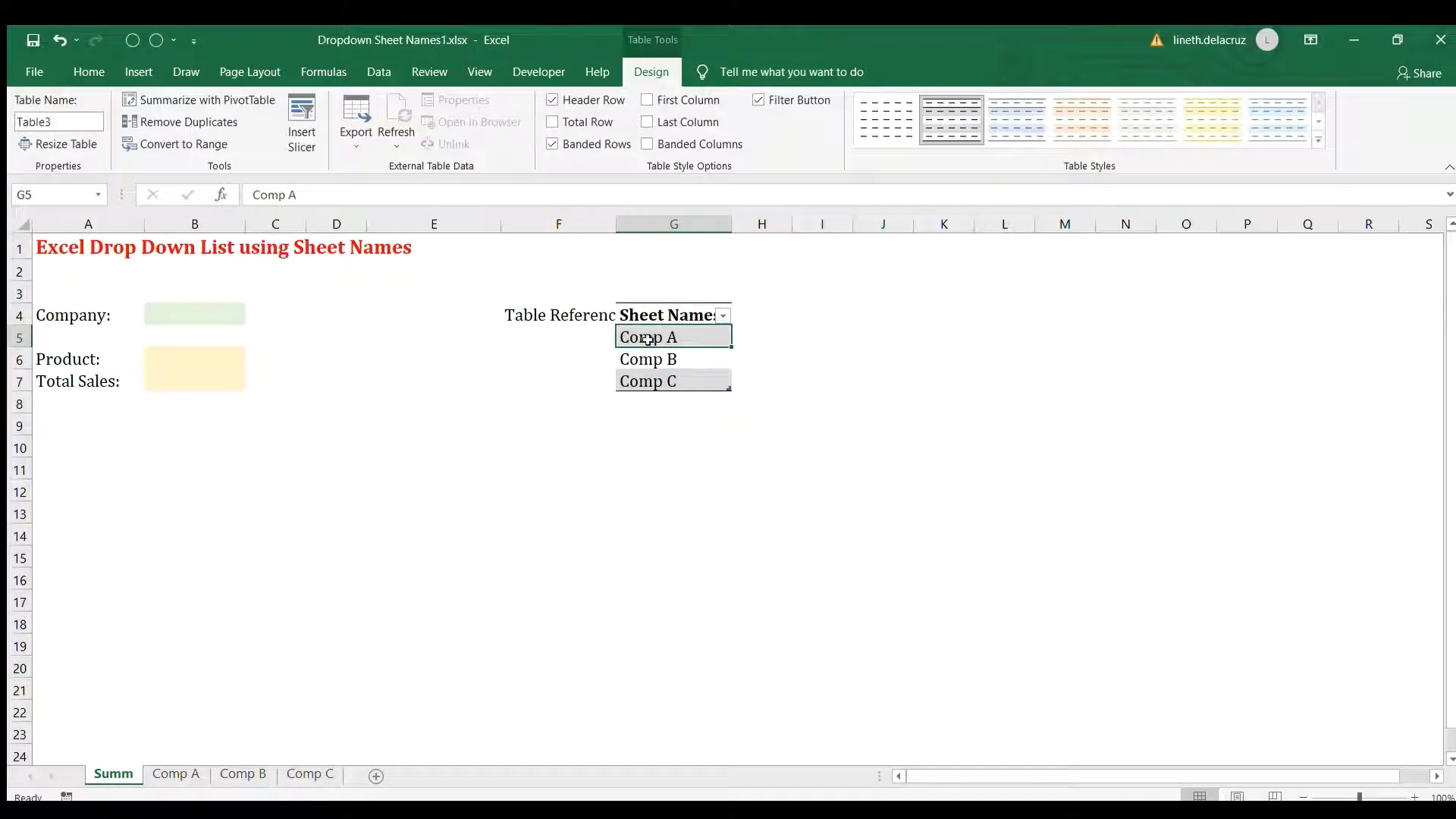
left_click(322, 71)
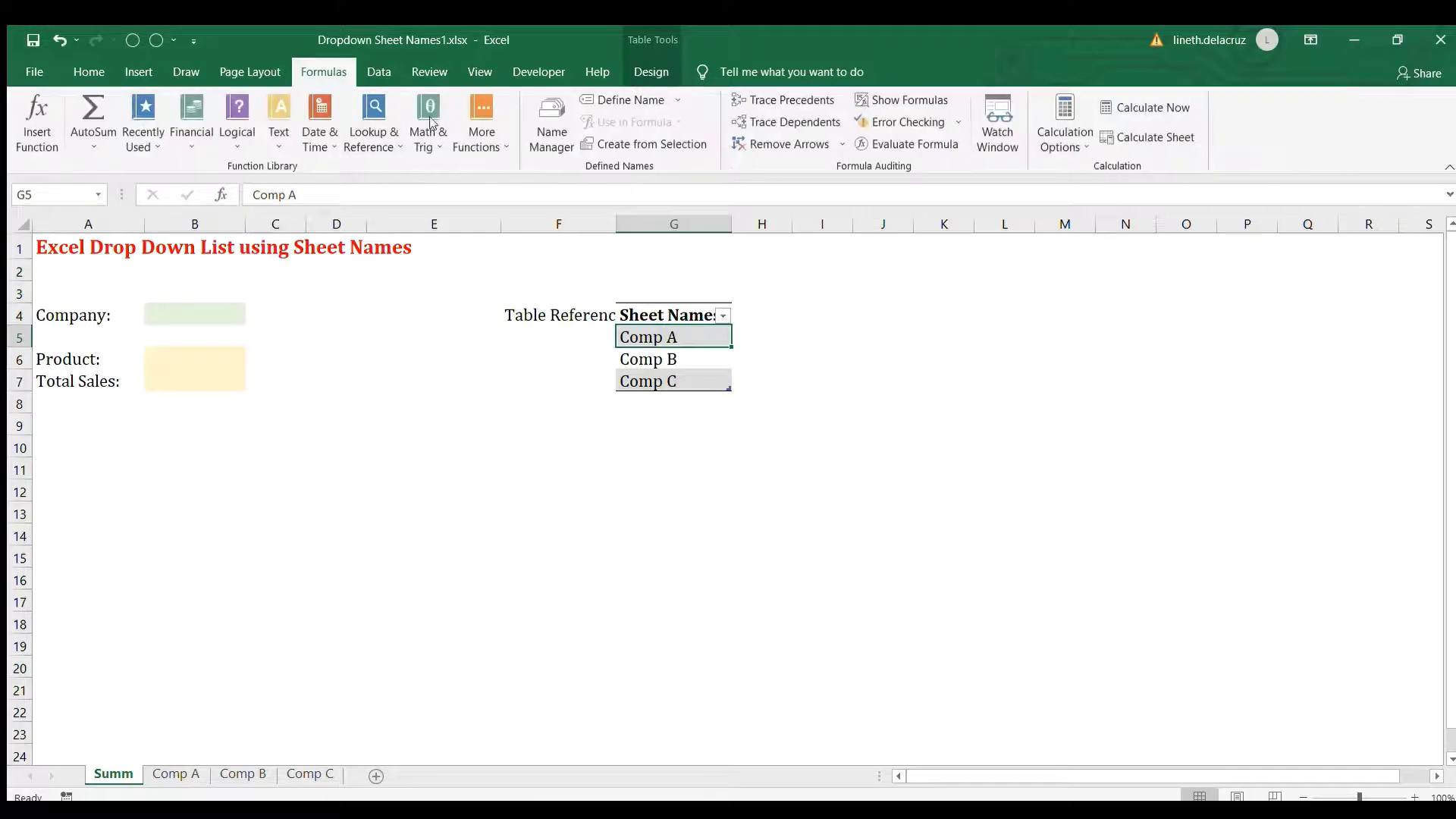
left_click(618, 102)
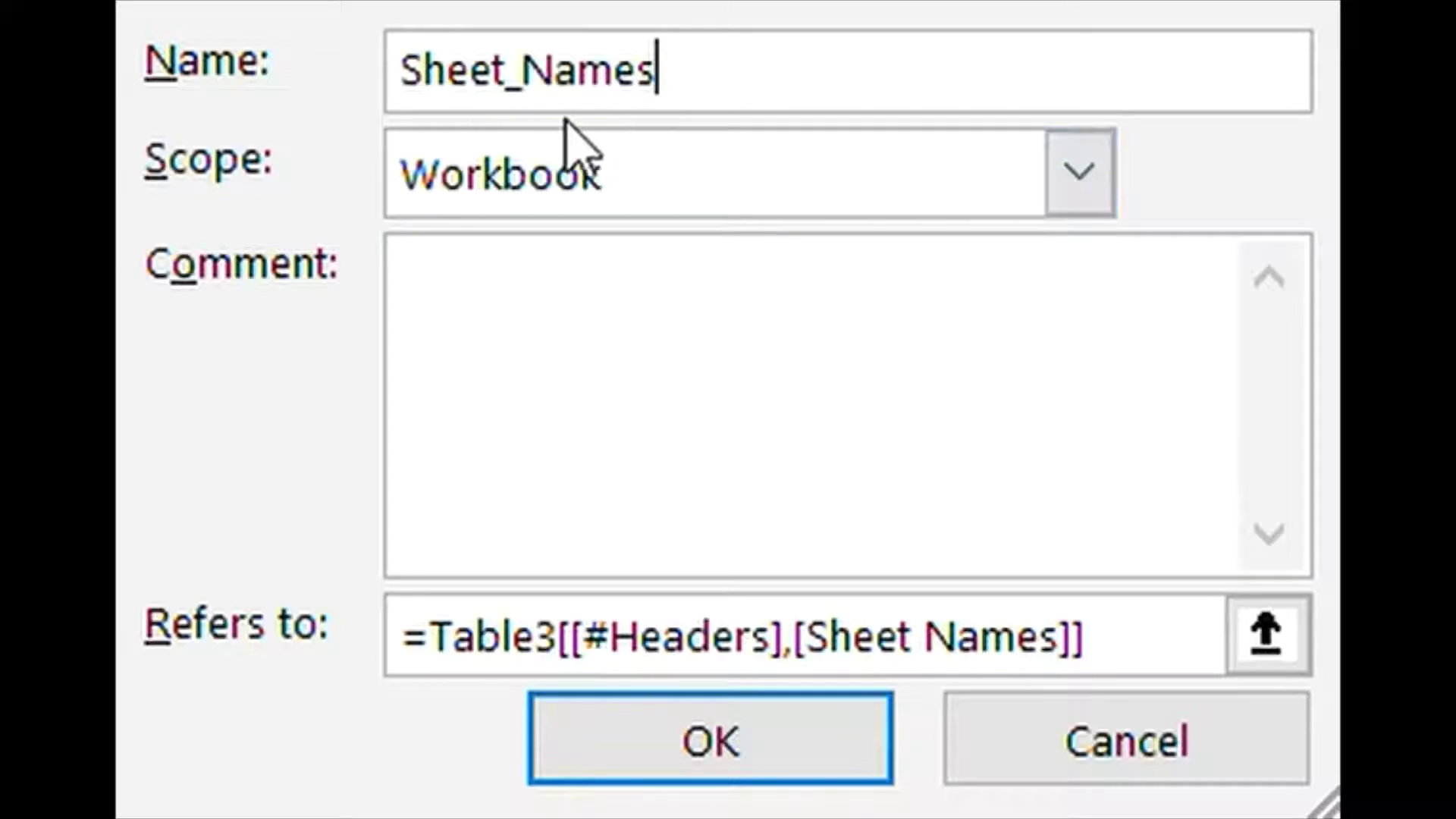
left_click_drag(1122, 658, 407, 661)
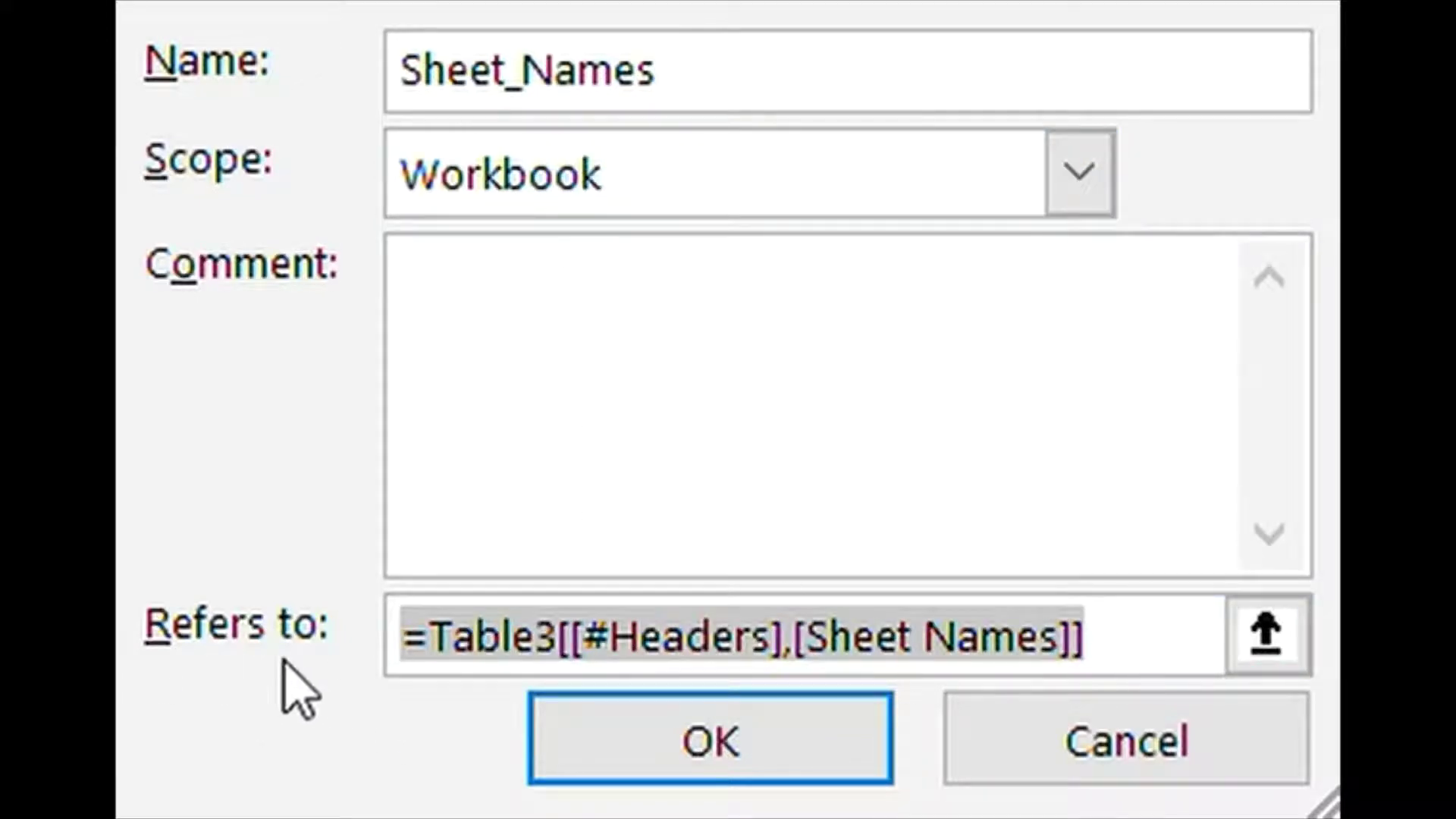
type("Tab")
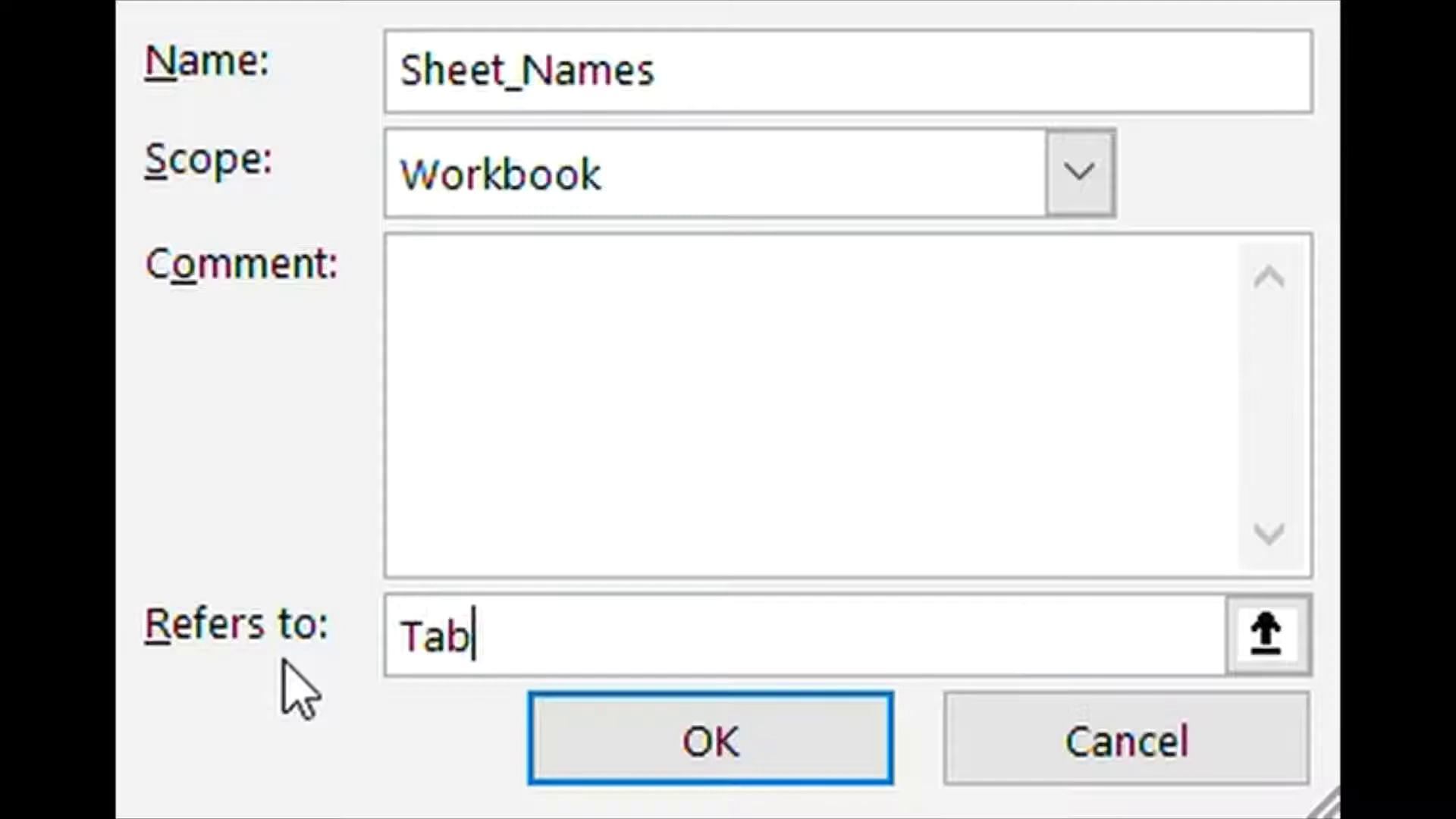
type("le3")
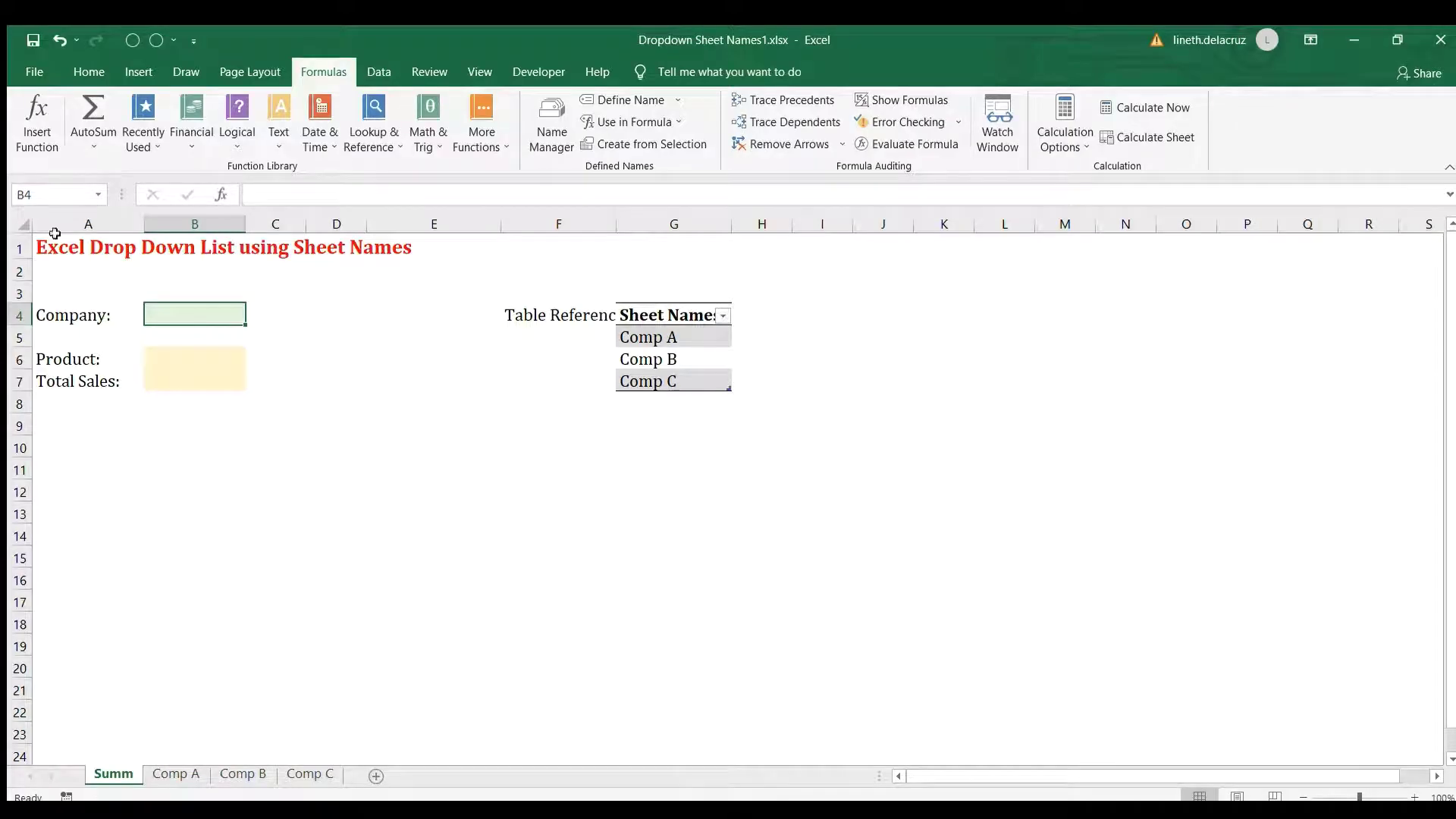
Set the Company cell's validation to a List with source =indirect(Sheet_Names)
left_click(379, 72)
left_click(837, 146)
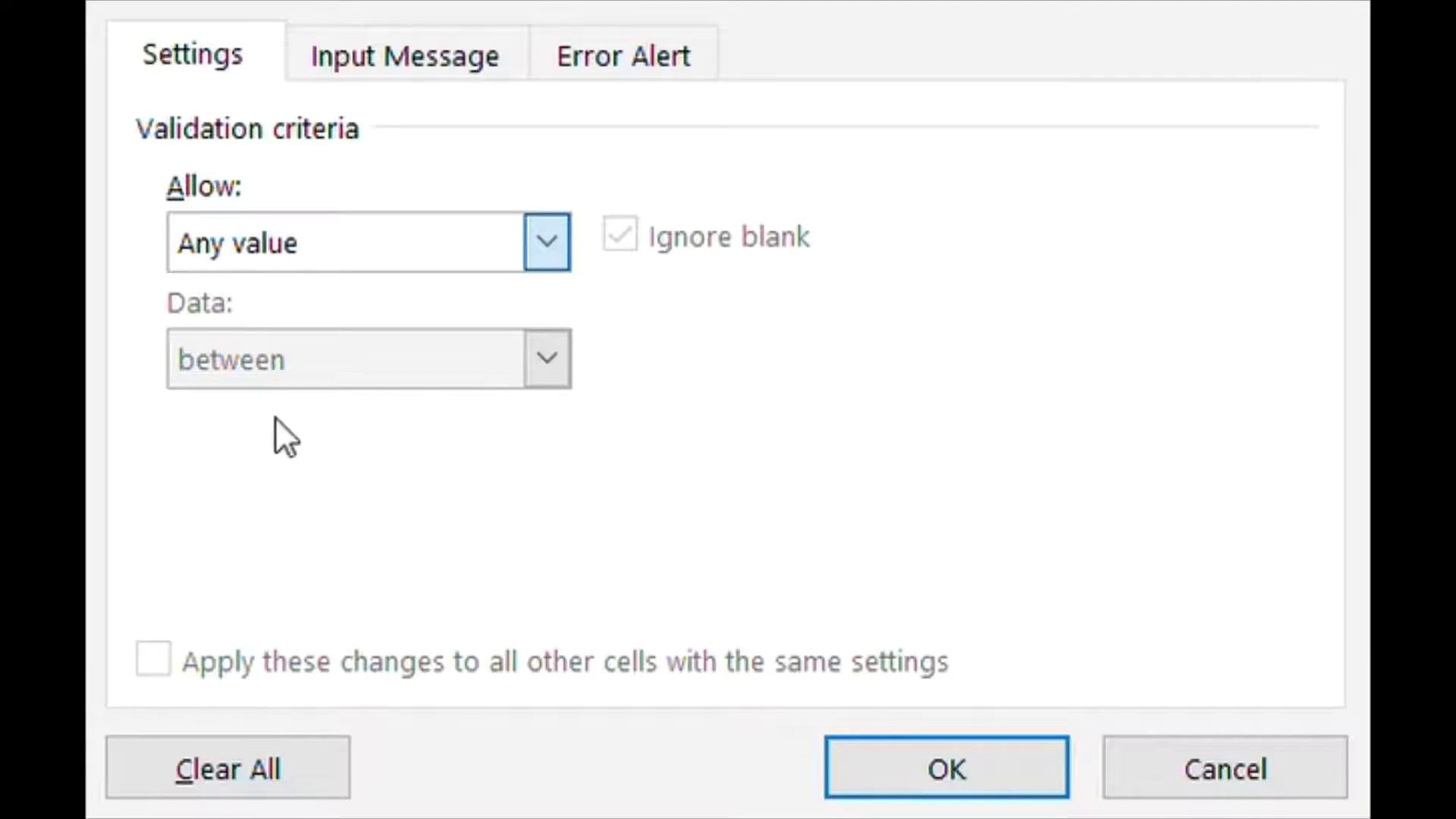
scroll(263, 250, "down", 3)
left_click(378, 492)
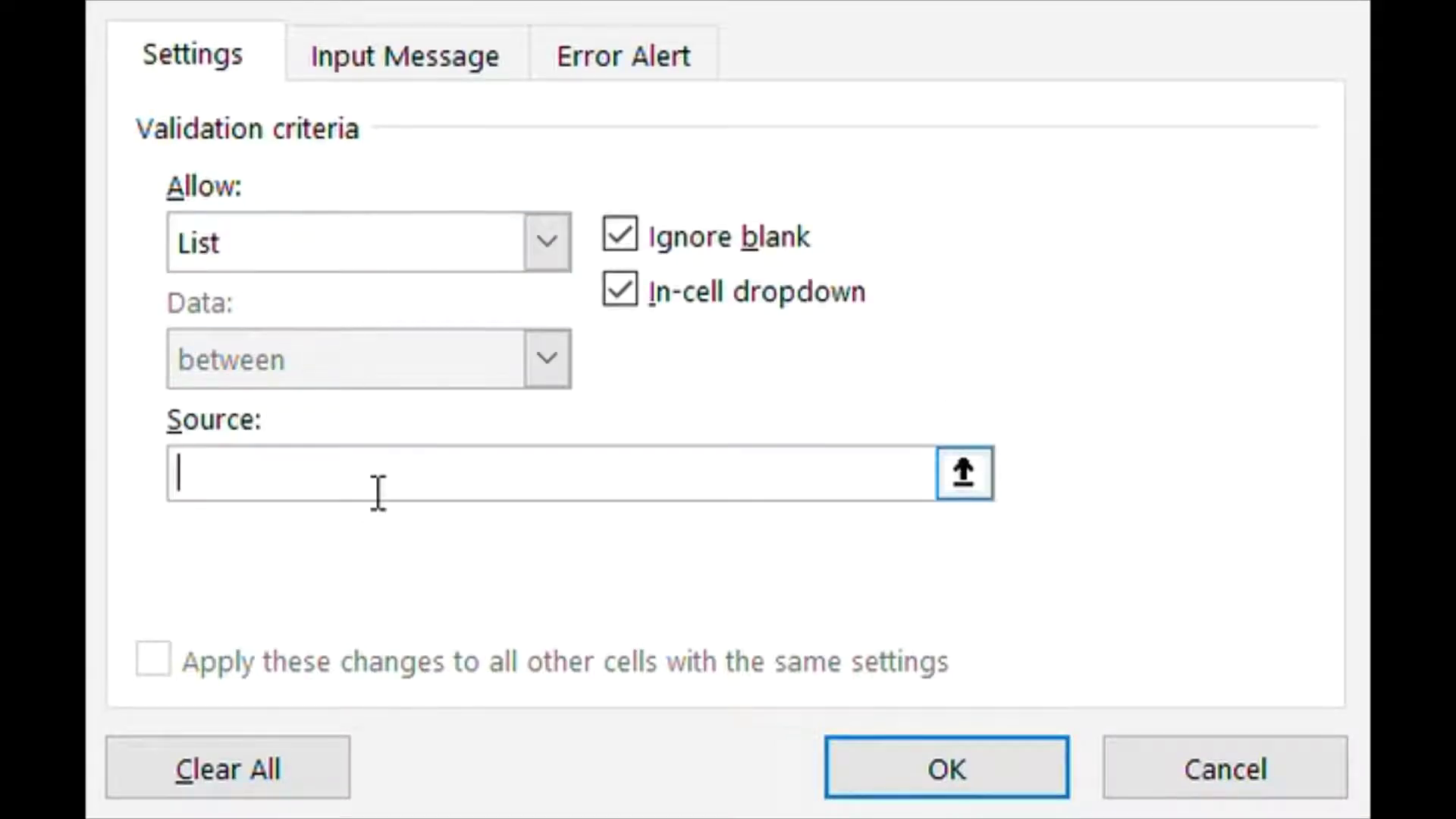
type("=indirect")
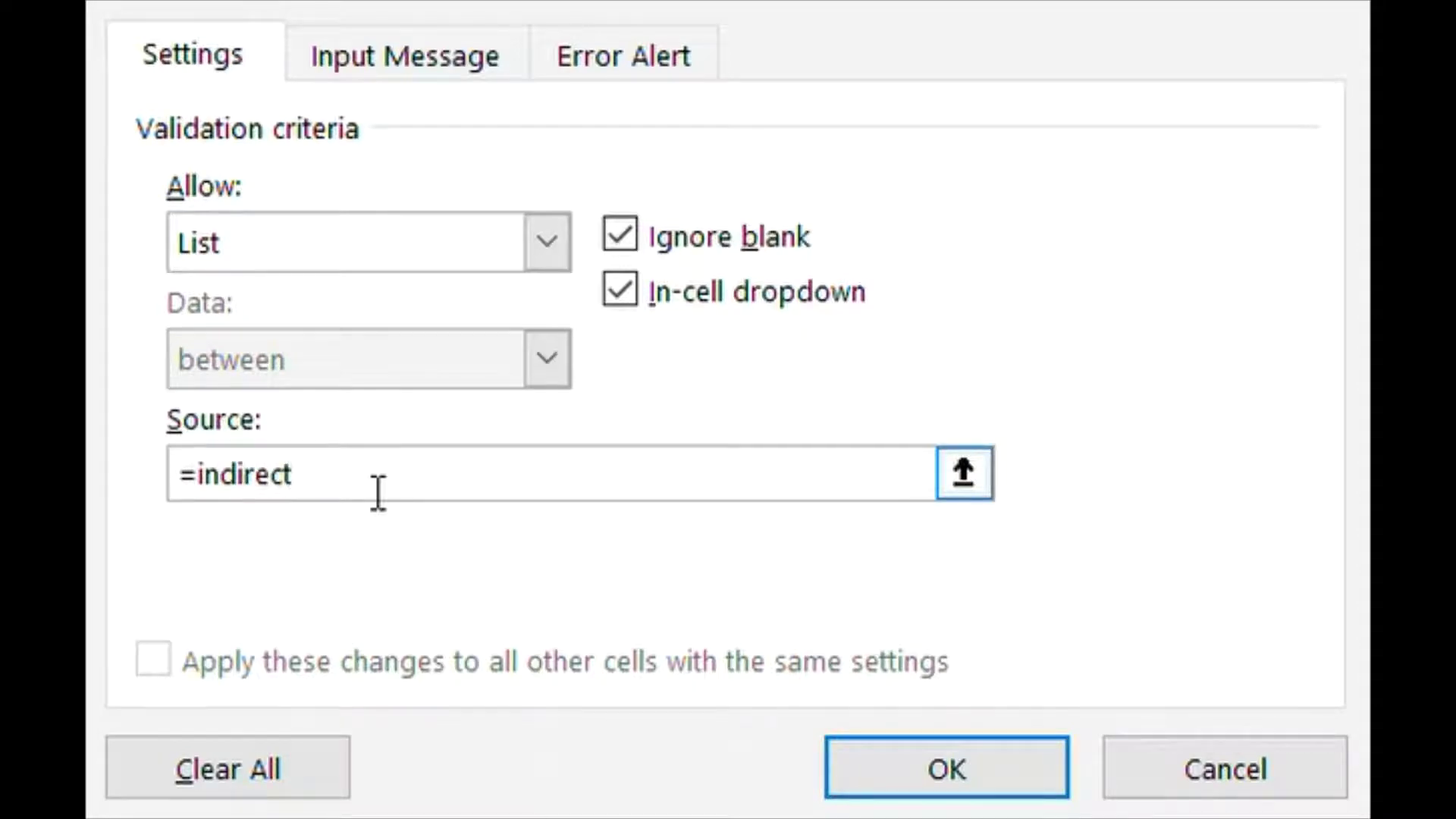
type("(Shee")
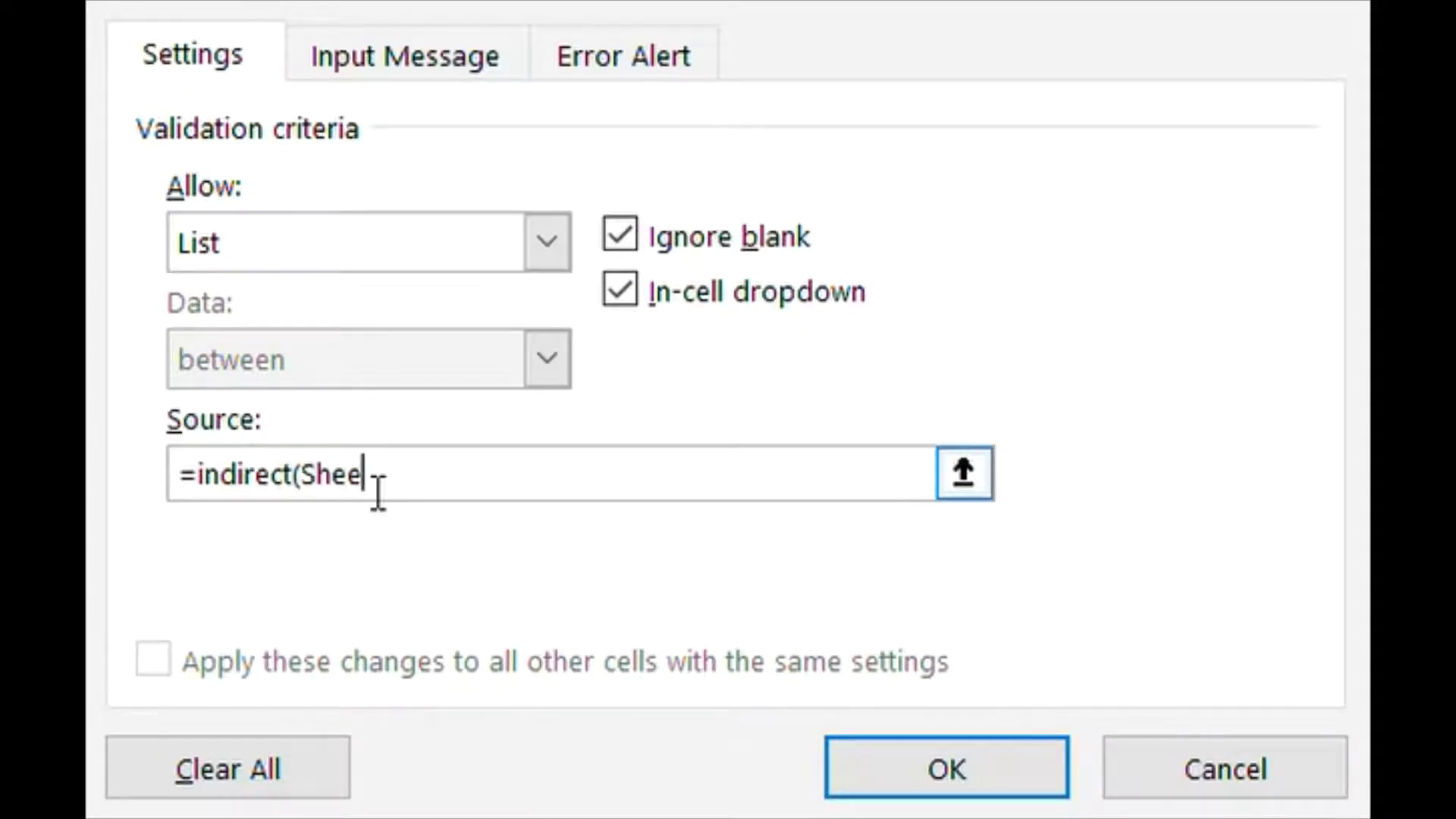
type("t_Nam")
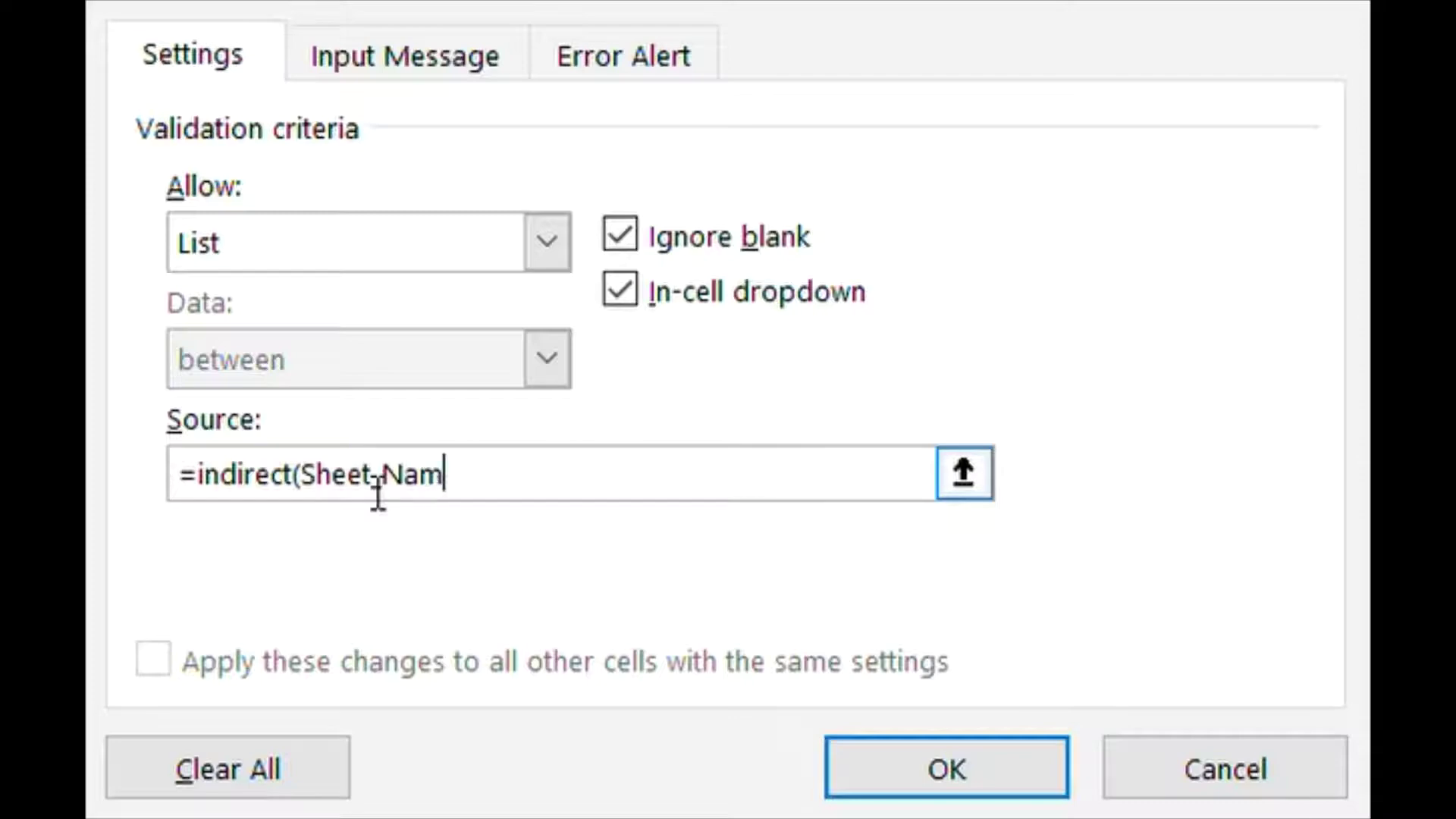
type("es)")
Apply the Company dropdown, review the Comp A, Comp B and Comp C sheets, then return to Summ
left_click(868, 787)
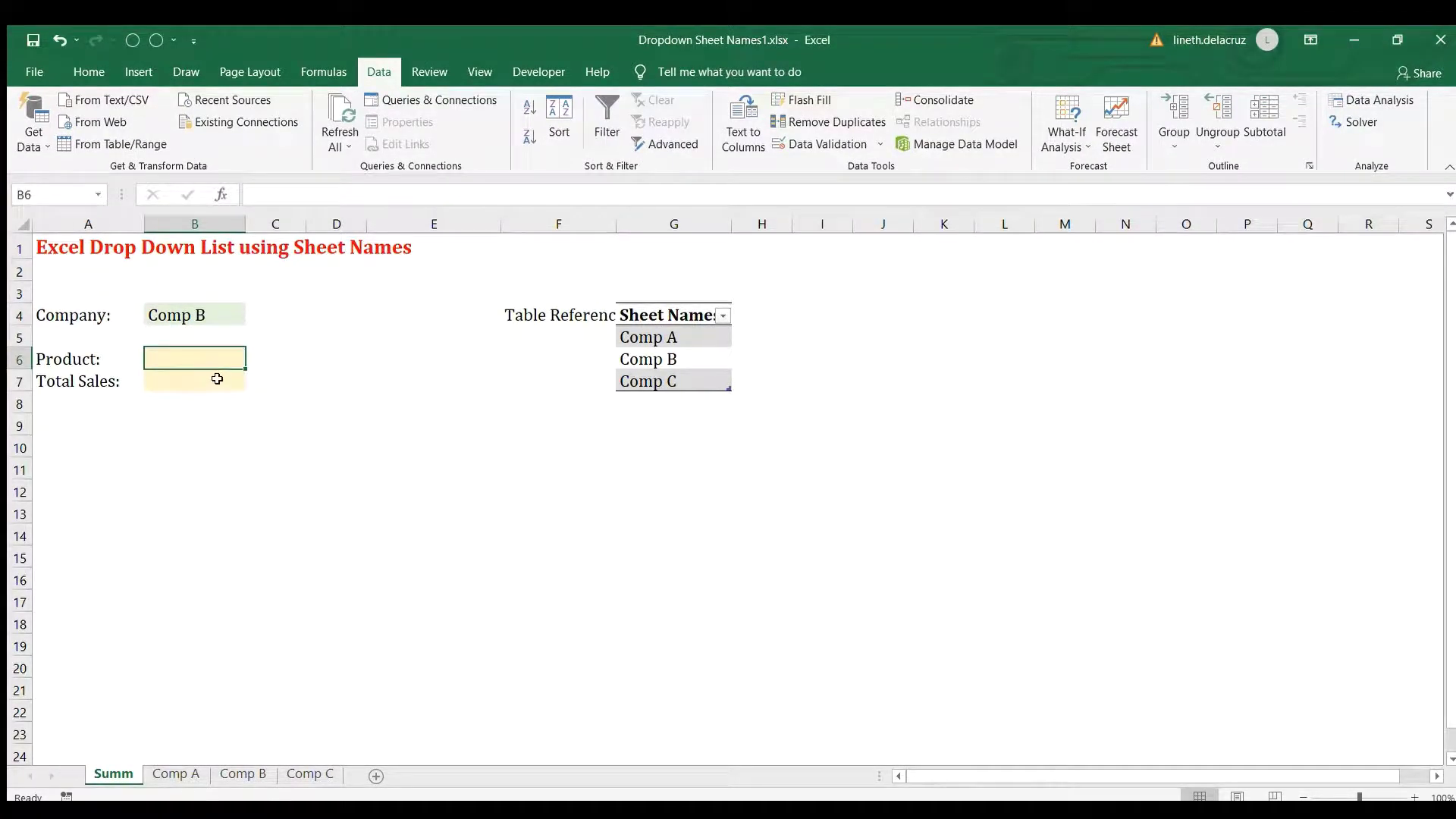
left_click(182, 773)
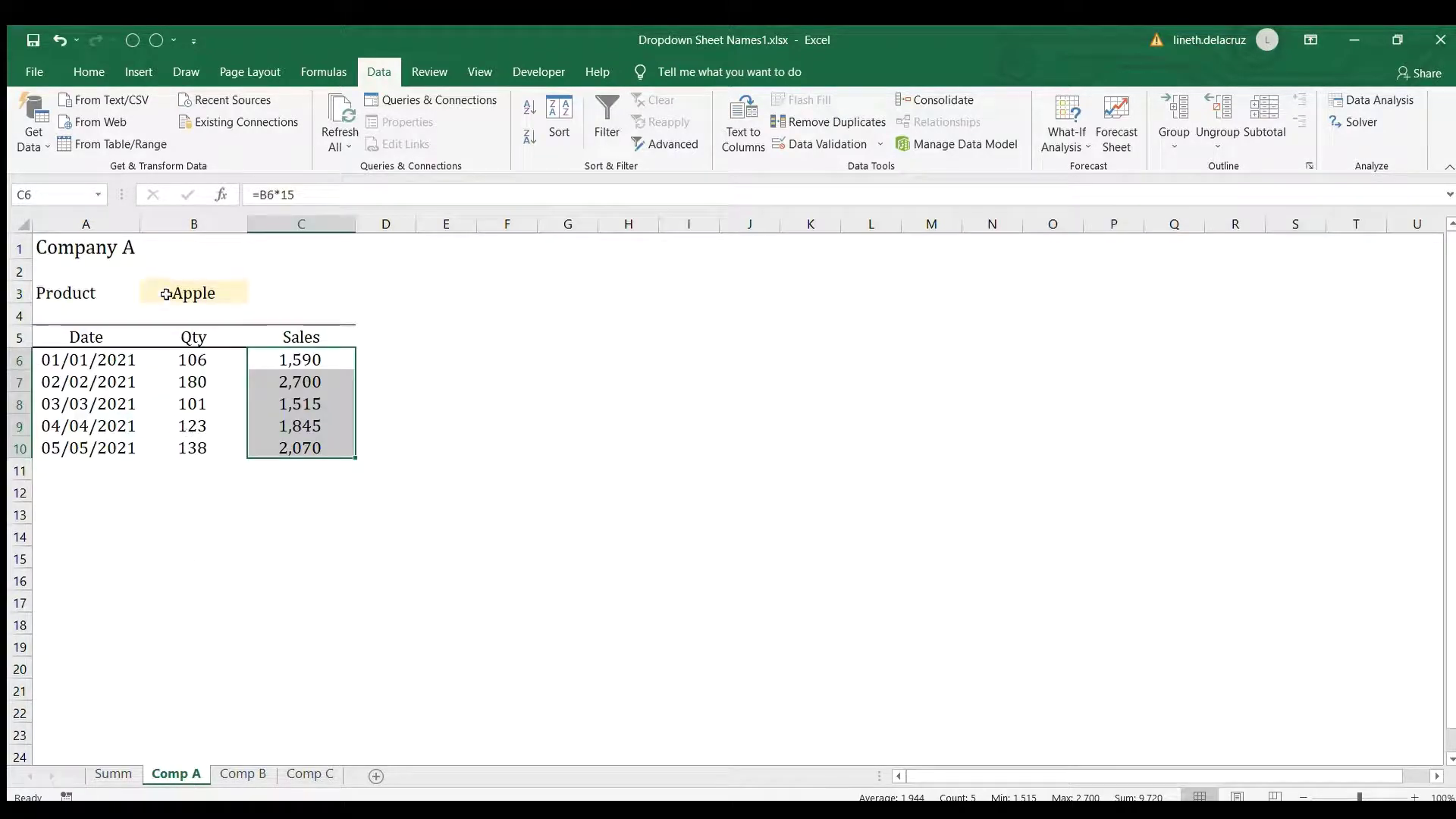
left_click(167, 293)
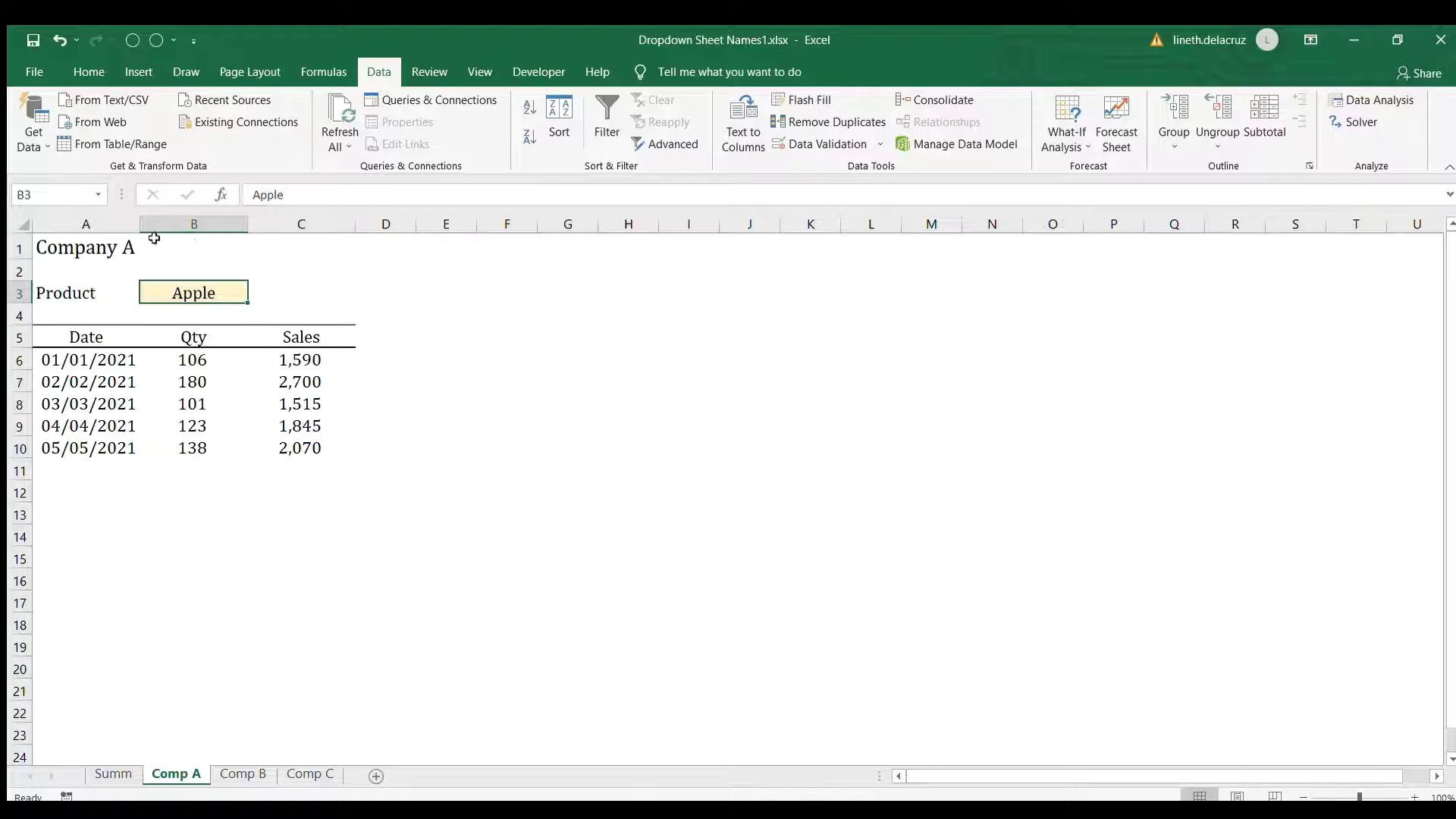
left_click(226, 779)
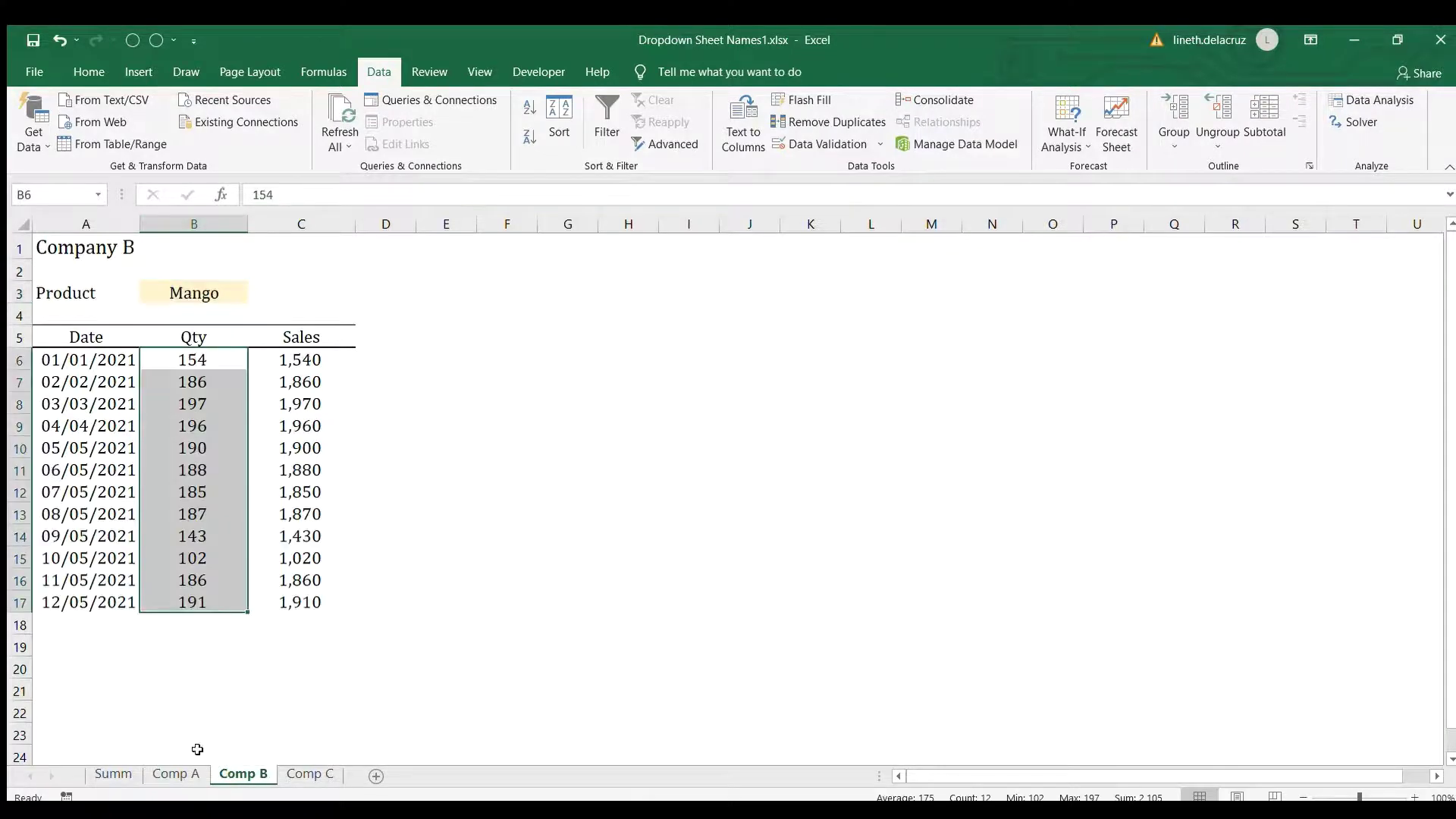
left_click(309, 774)
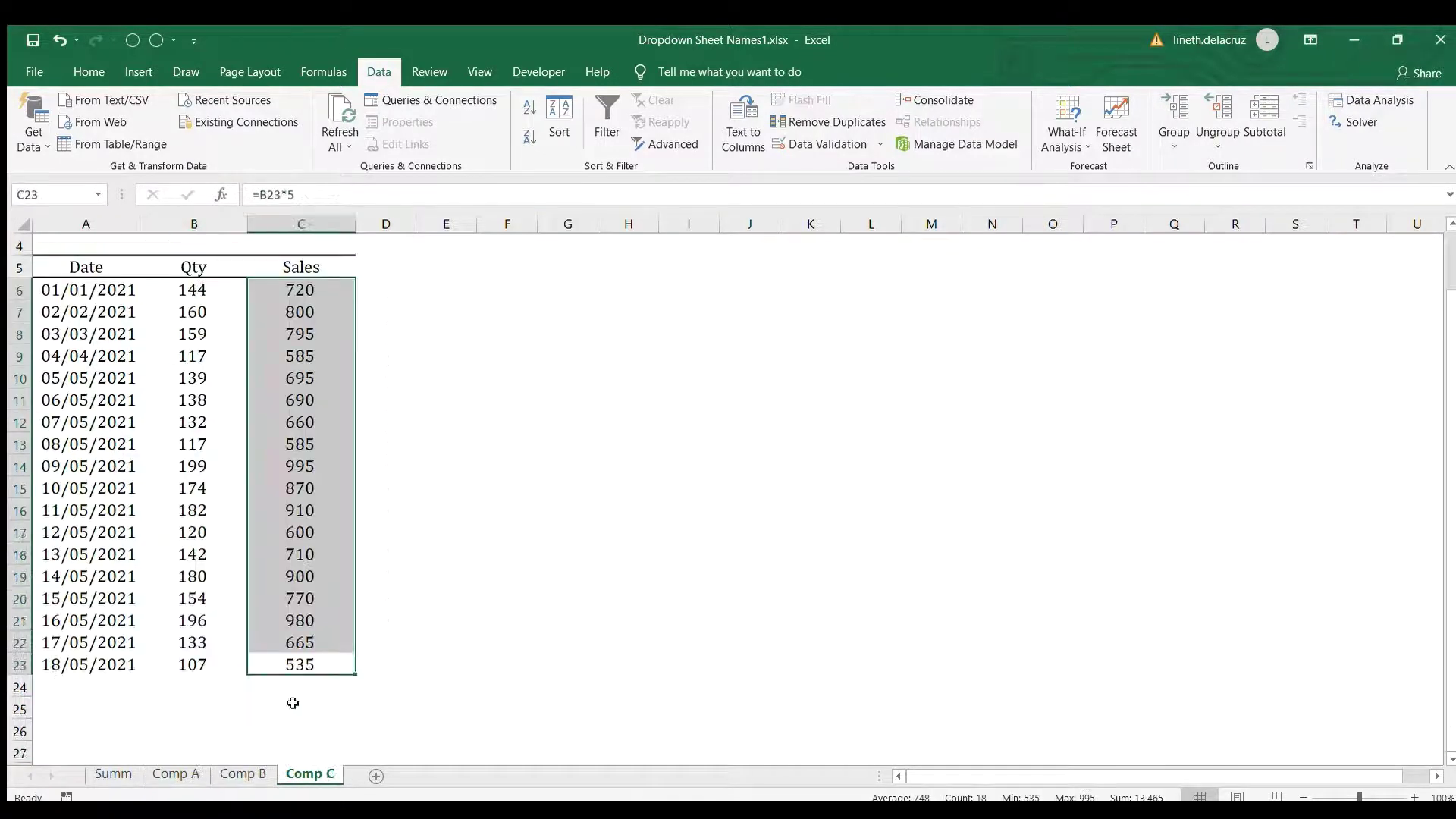
scroll(228, 364, "up", 1)
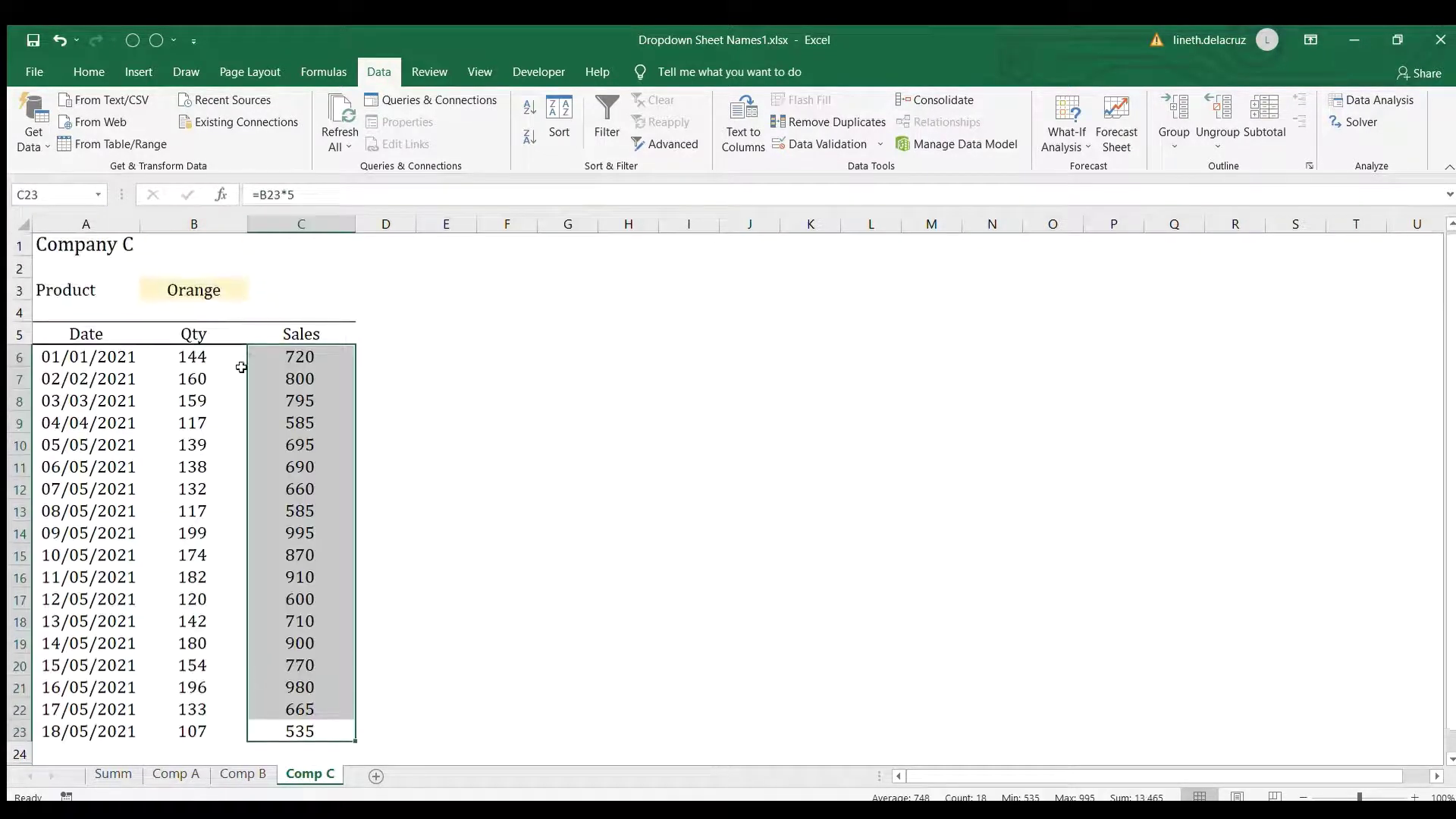
left_click(113, 774)
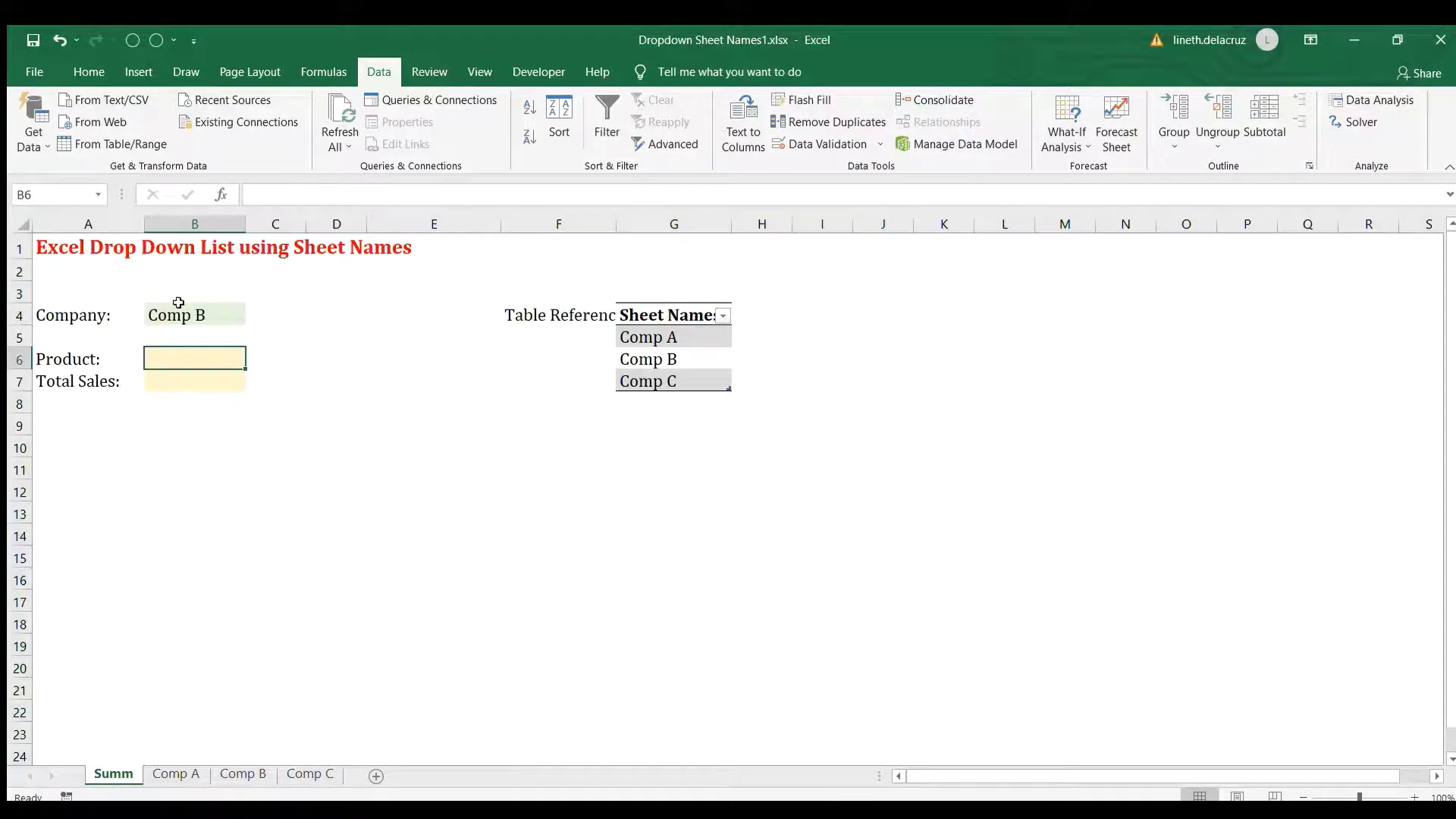
Link the Product cell B6 to ='Comp B'!B3 so it shows Mango
type("=")
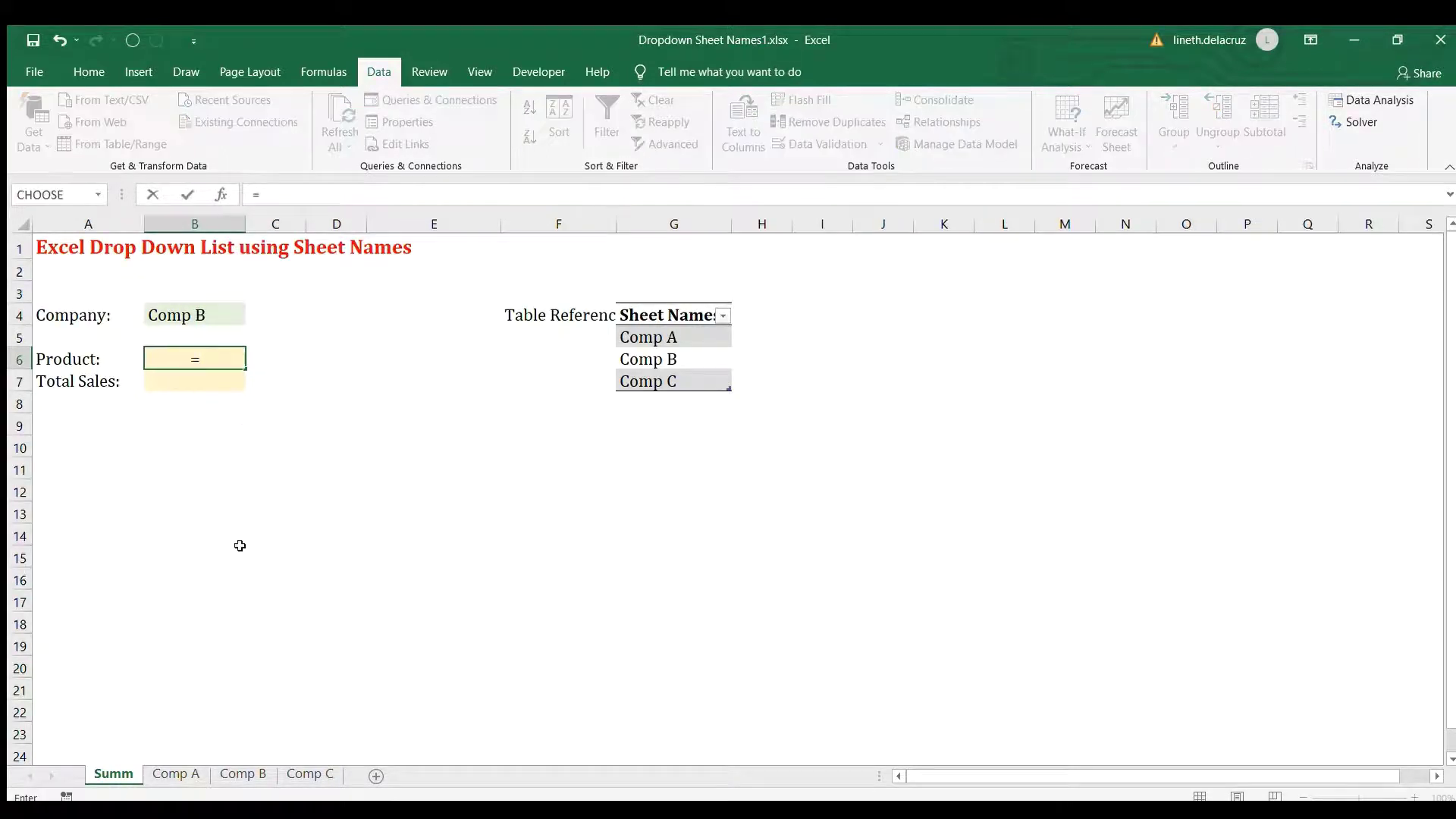
left_click(242, 774)
left_click(210, 296)
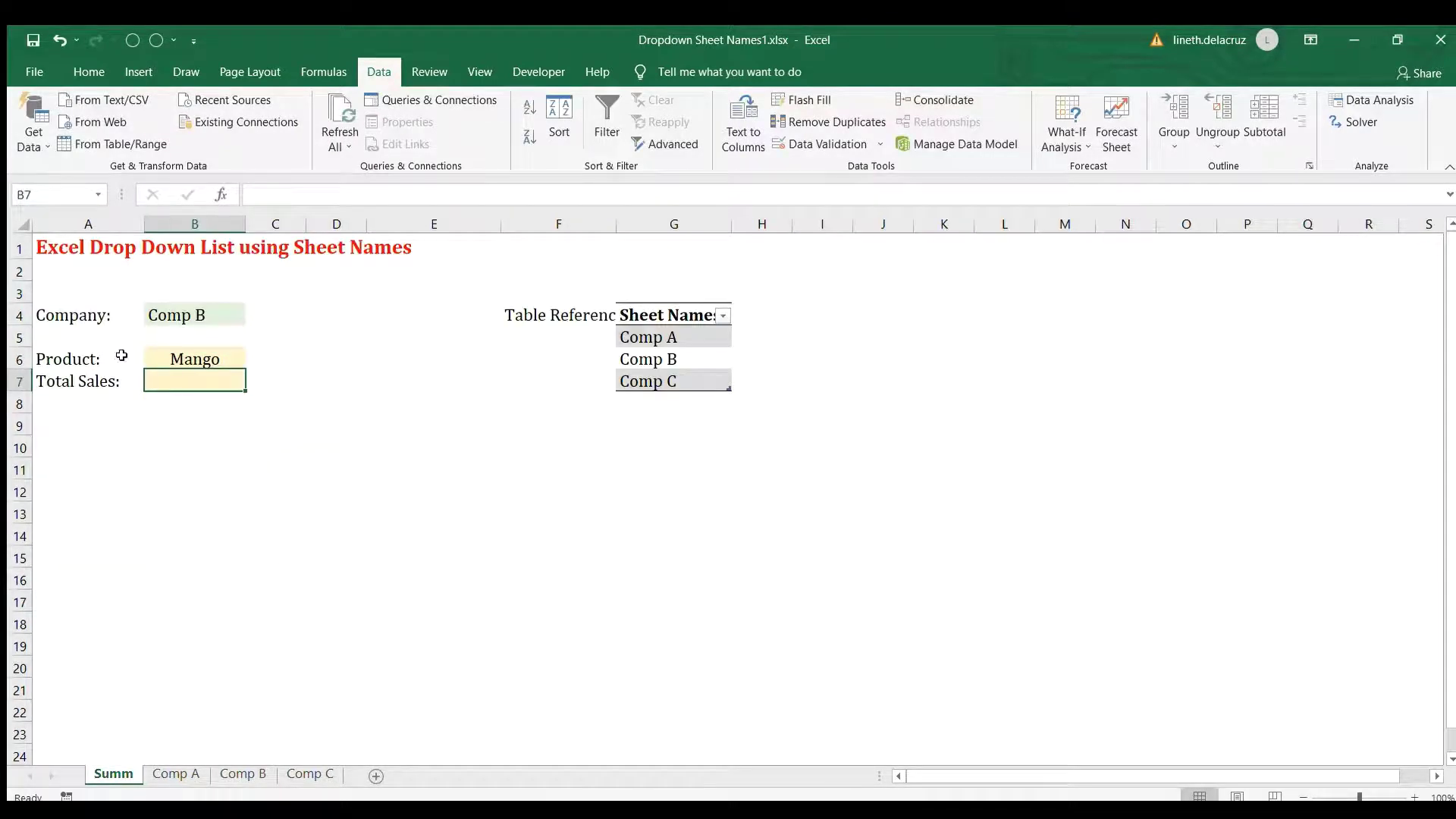
left_click(189, 356)
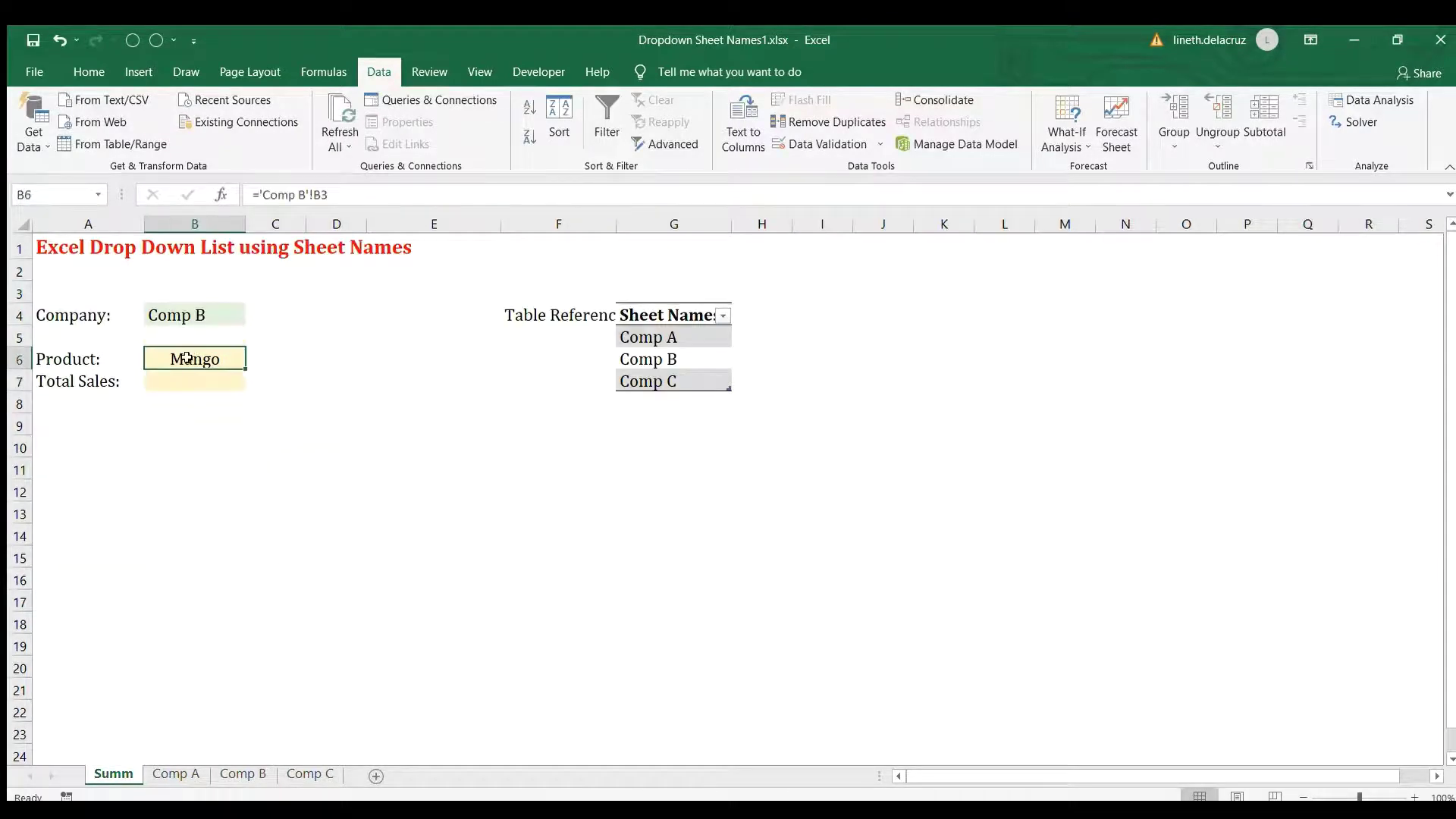
Display B6's formula text in C6 using =FORMULATEXT(B6)
left_click(271, 358)
type("=formula")
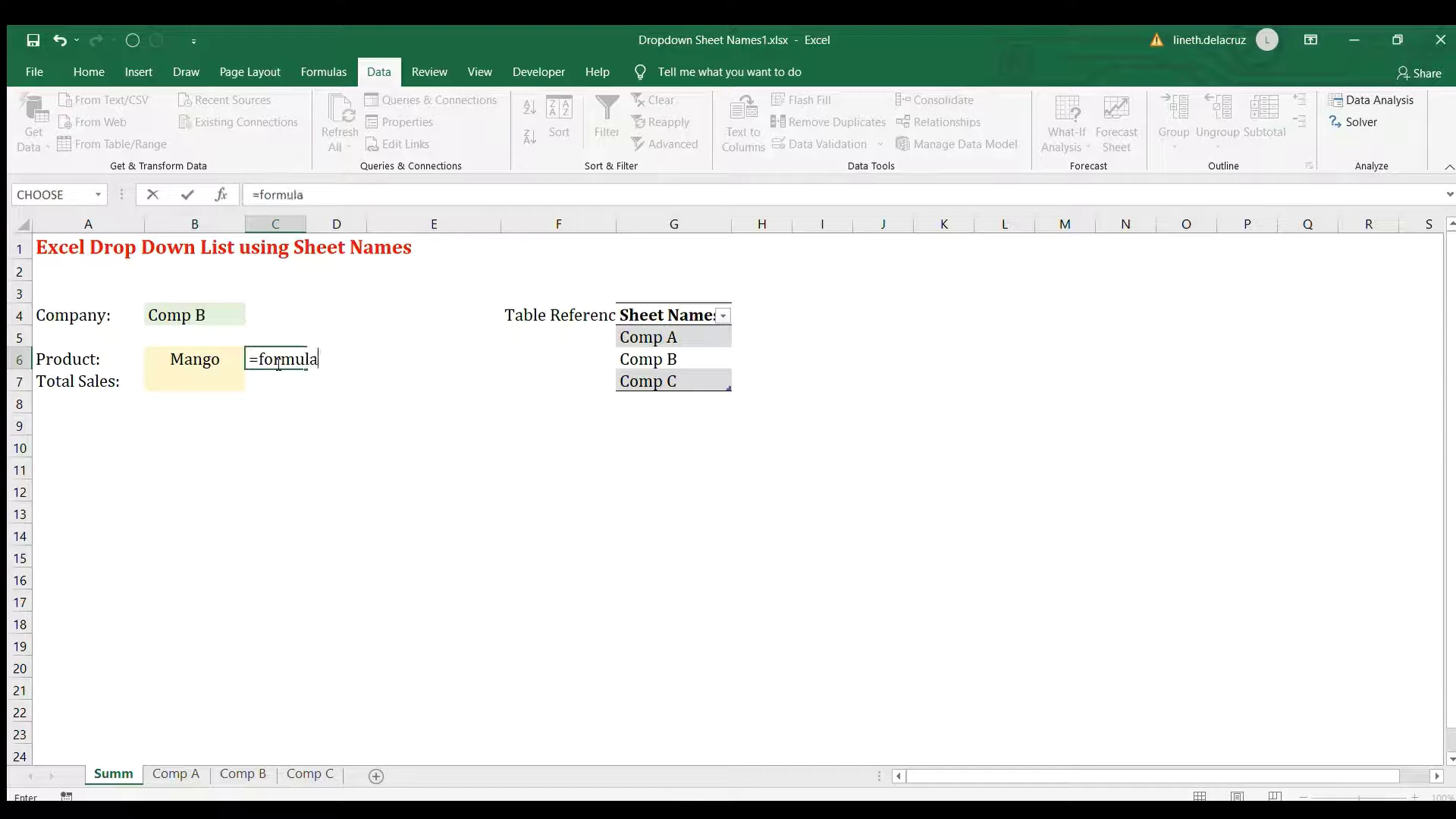
type("te ")
type("B6)")
key("Return")
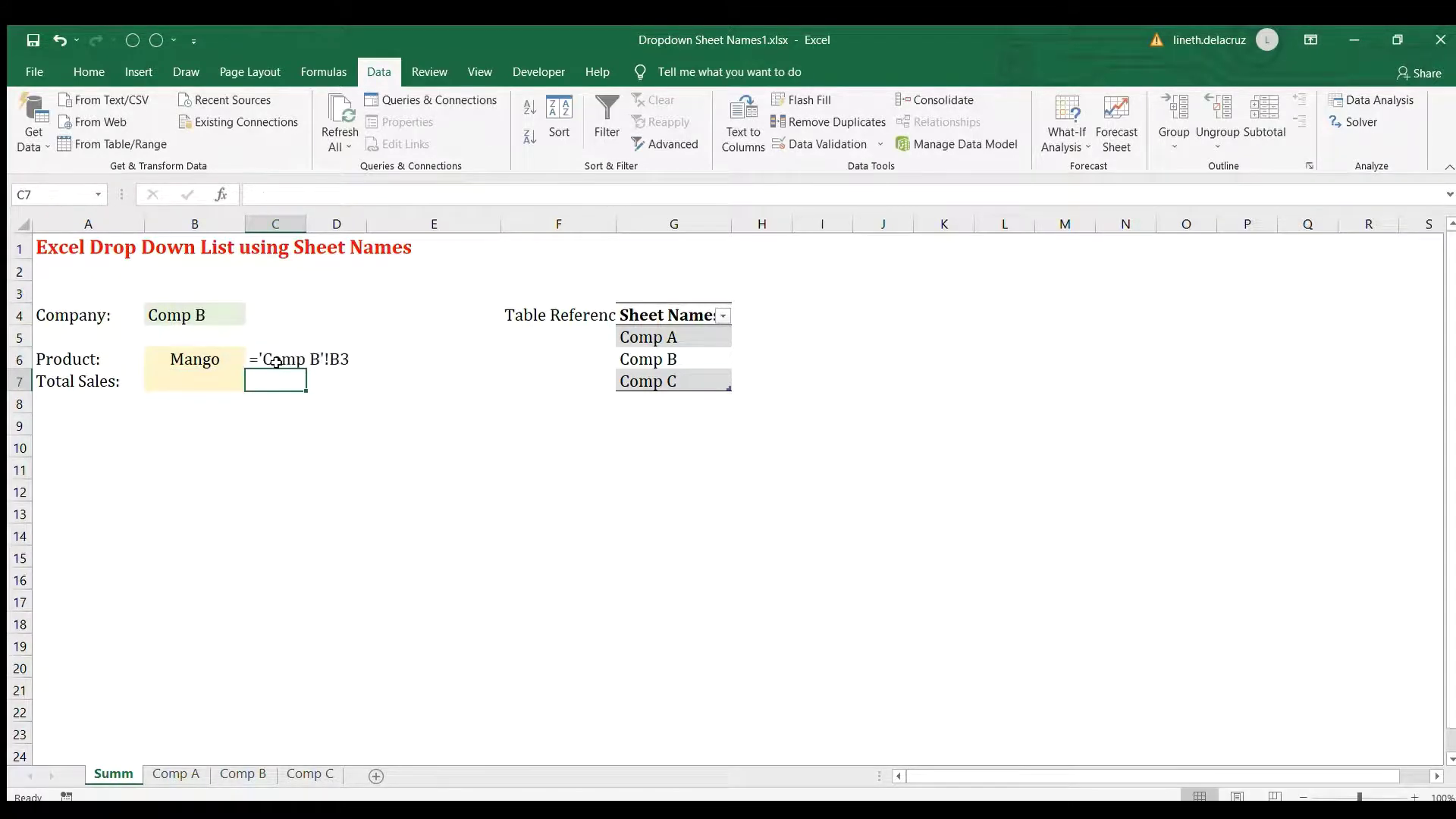
left_click(276, 361)
left_click(384, 358)
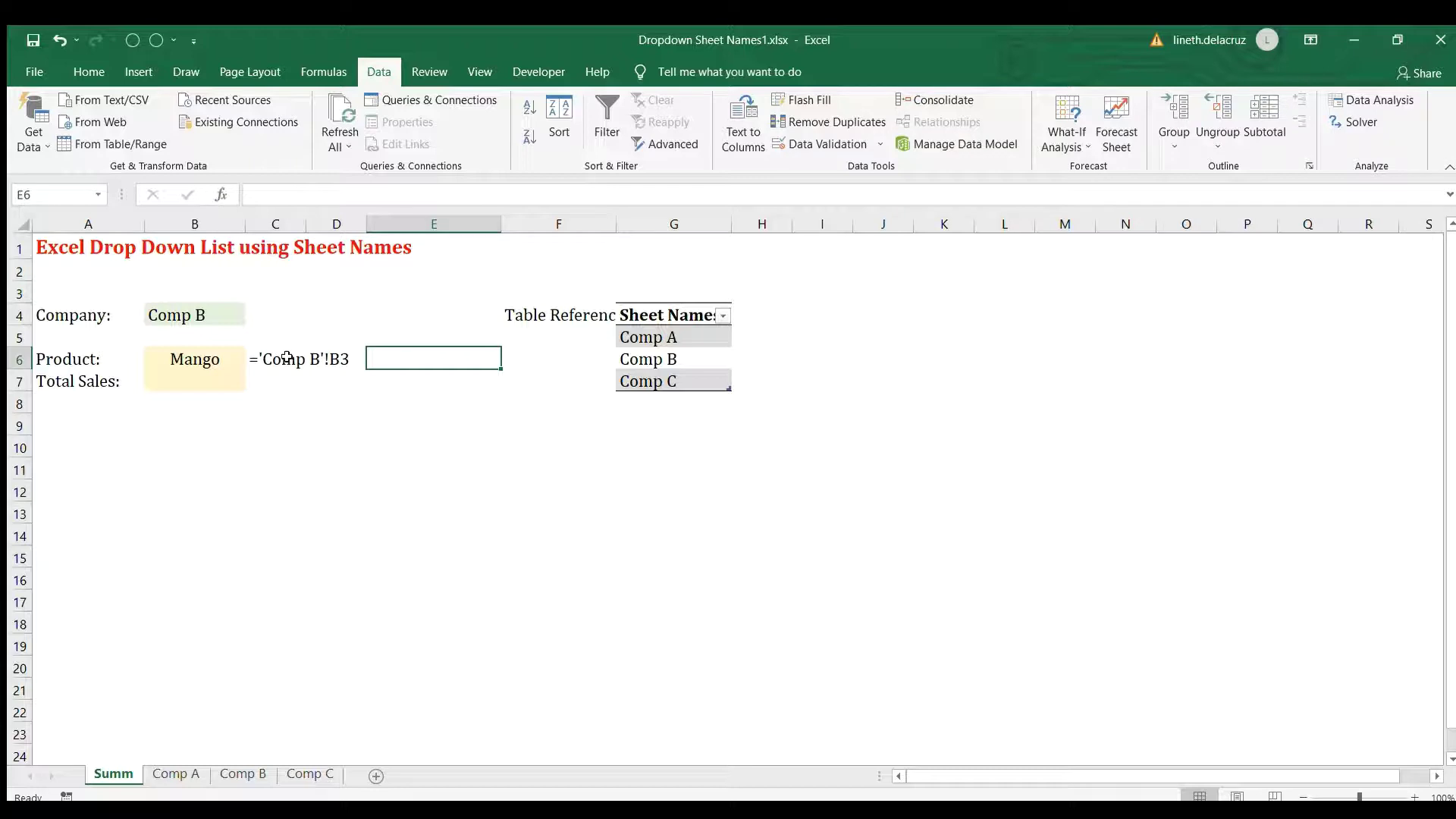
type("=")
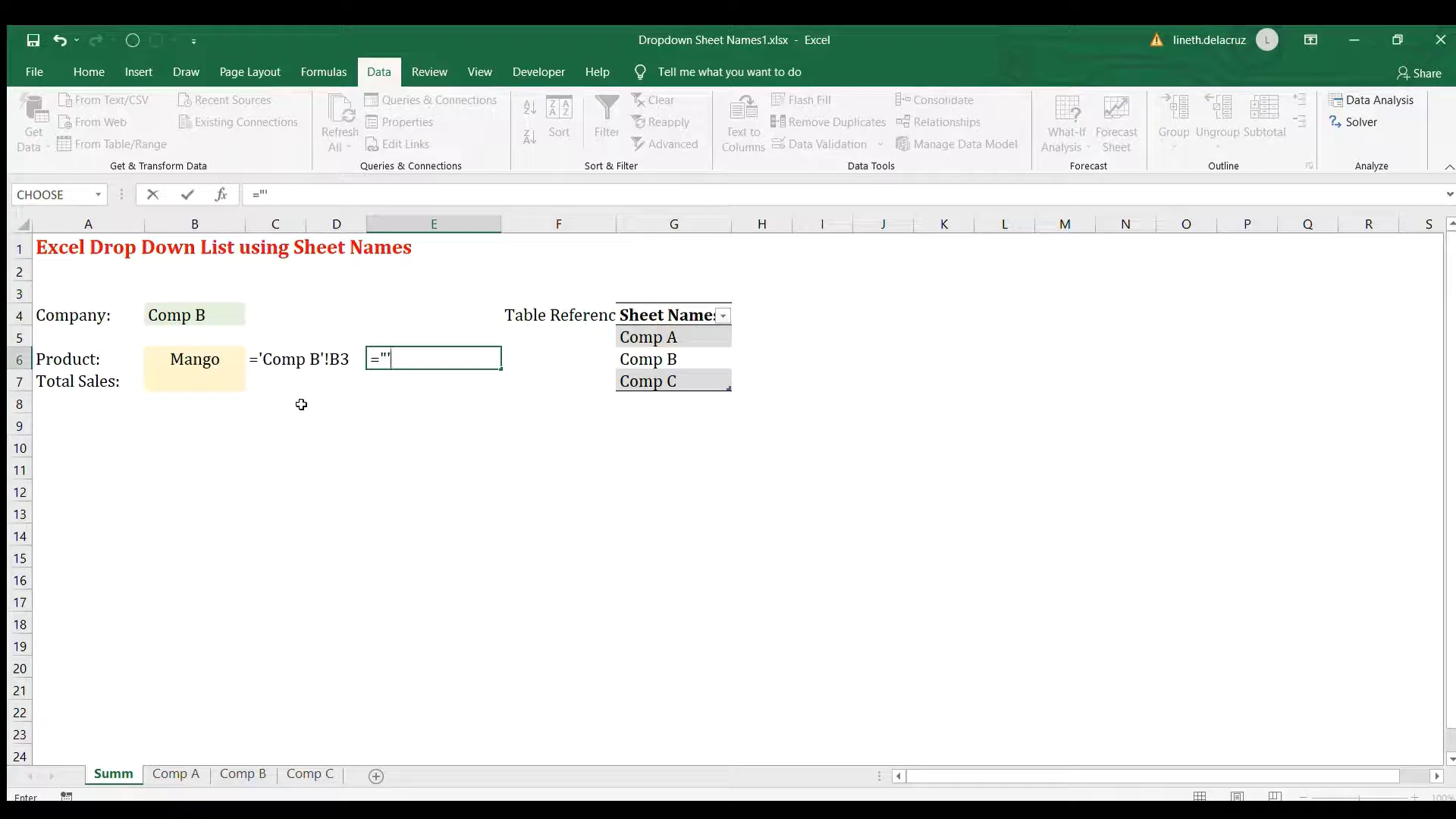
Build ="'"&B4&"'"&"!"&"B3" in E6, displaying 'Comp B'!B3, and copy its formula text
type("&")
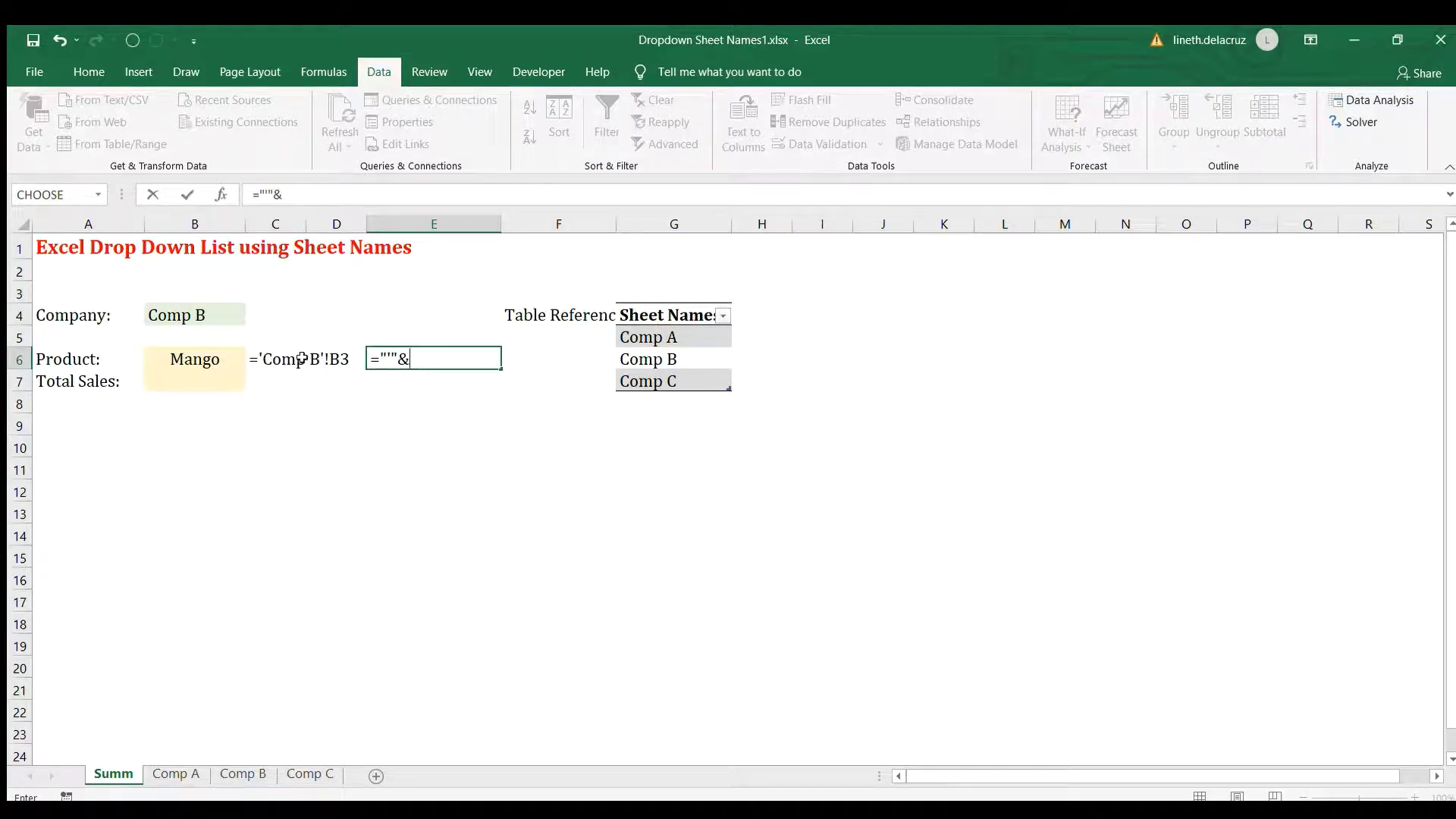
left_click(194, 313)
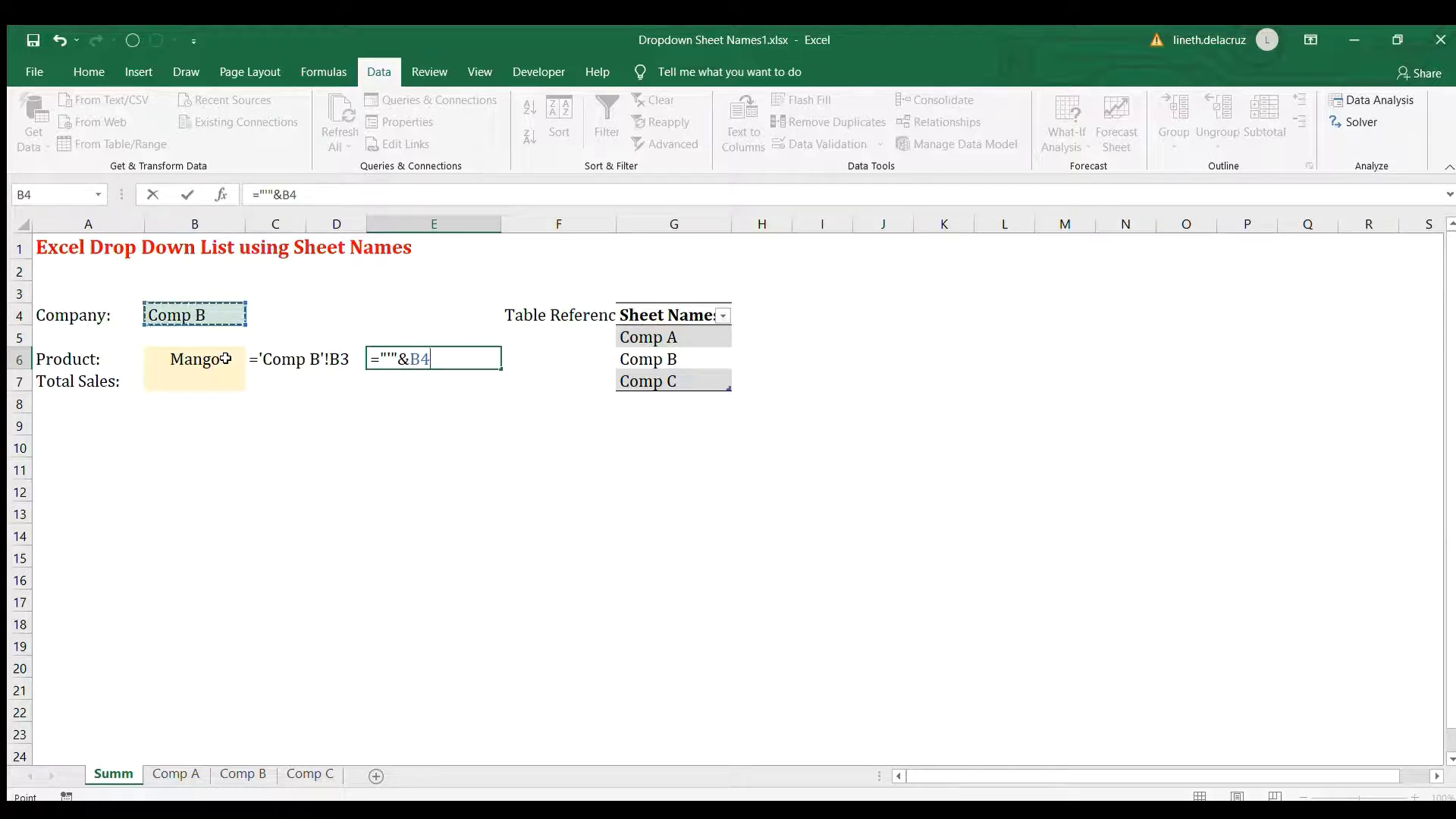
type("&")
type("\"'\"&\"!")
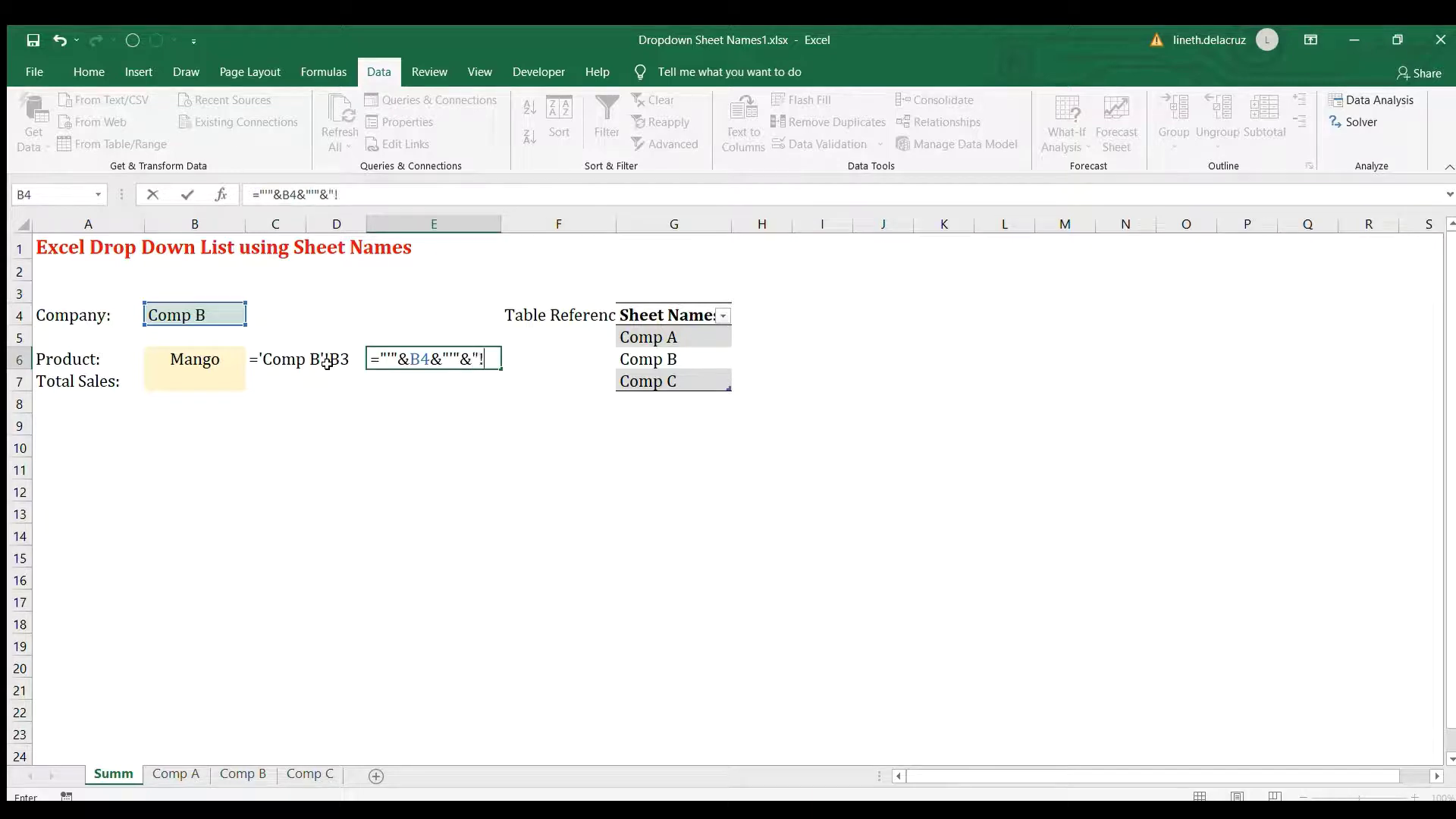
type("\"&\"B3")
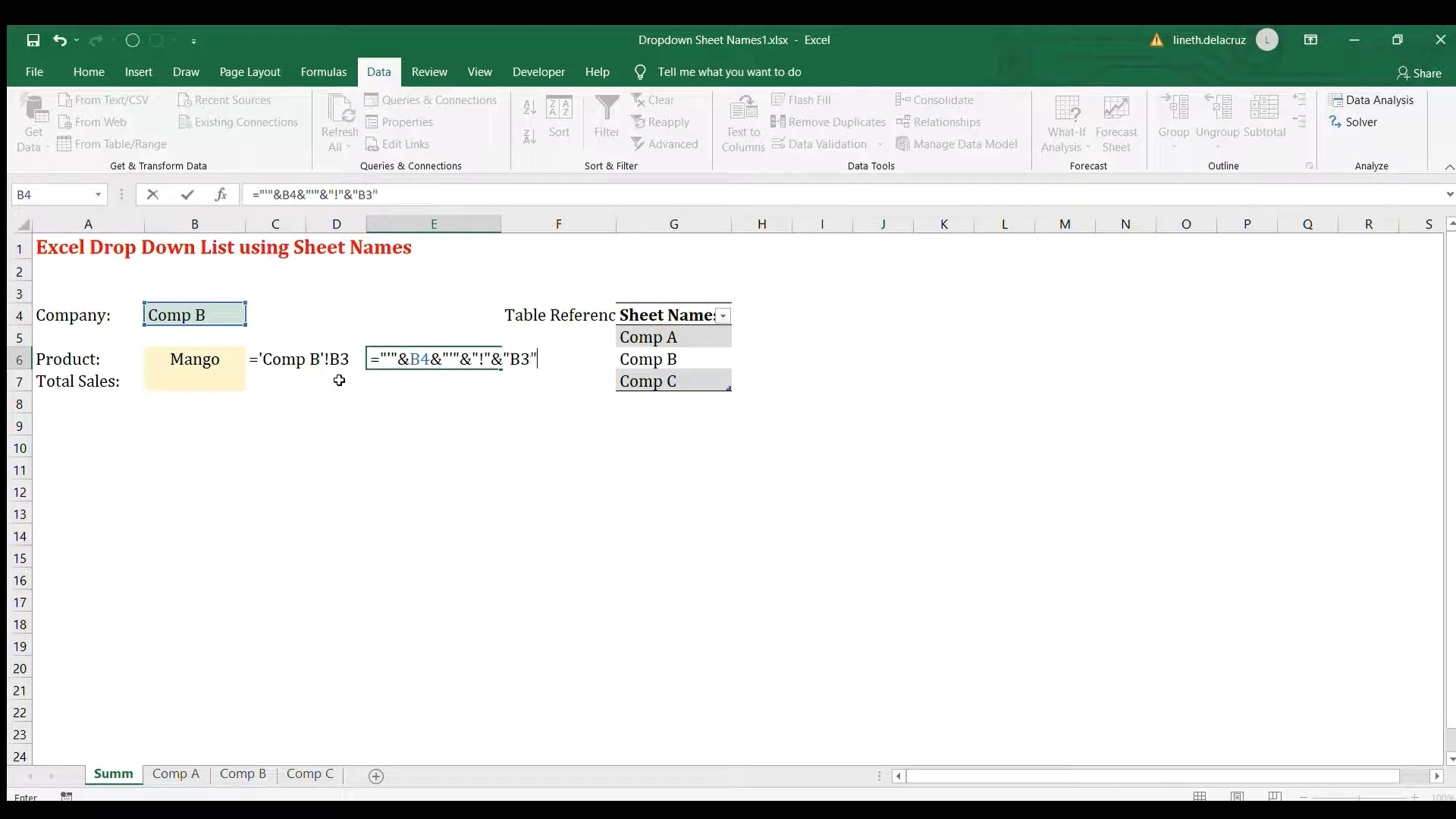
type("\")")
key("Return")
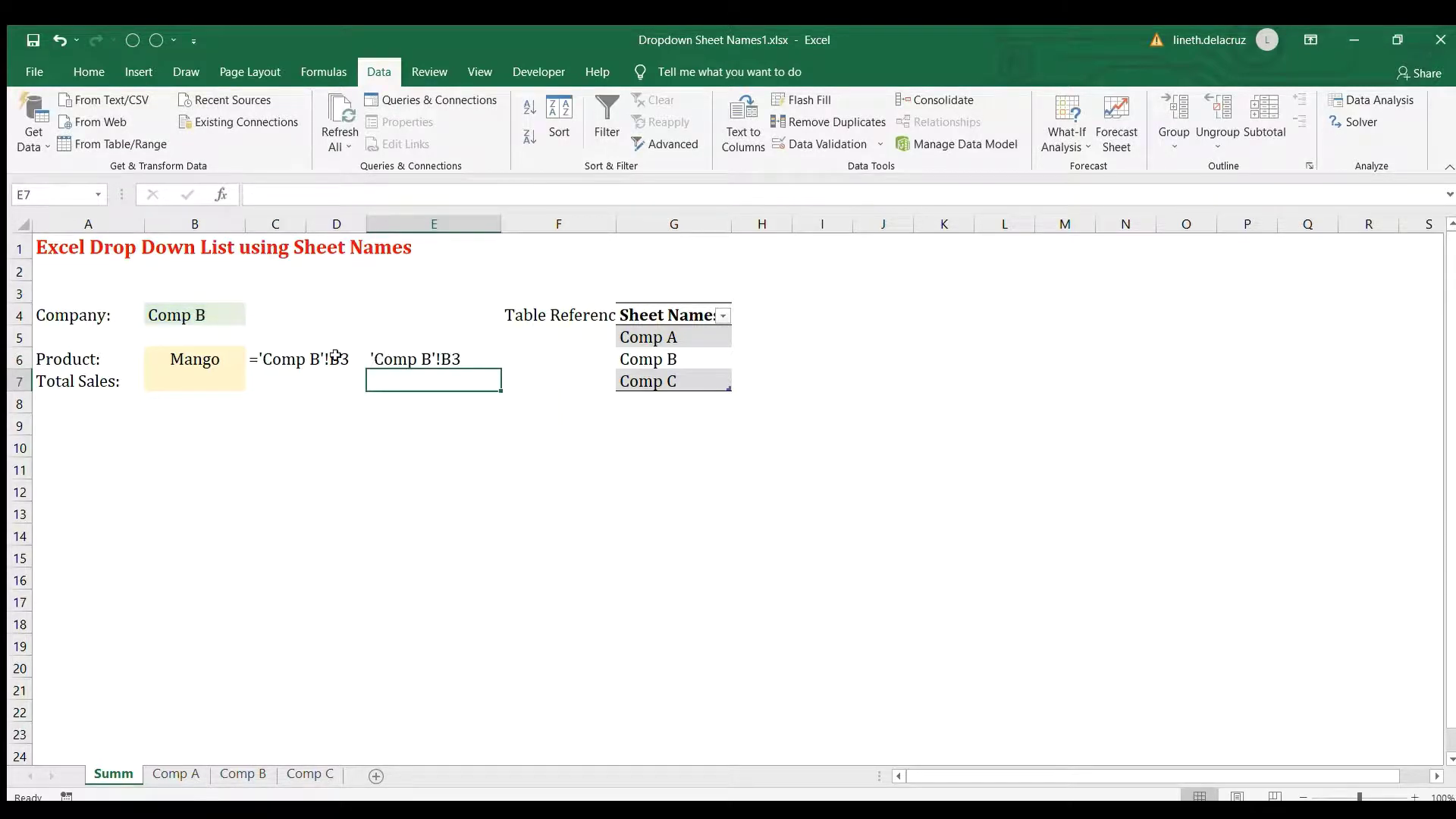
left_click(395, 358)
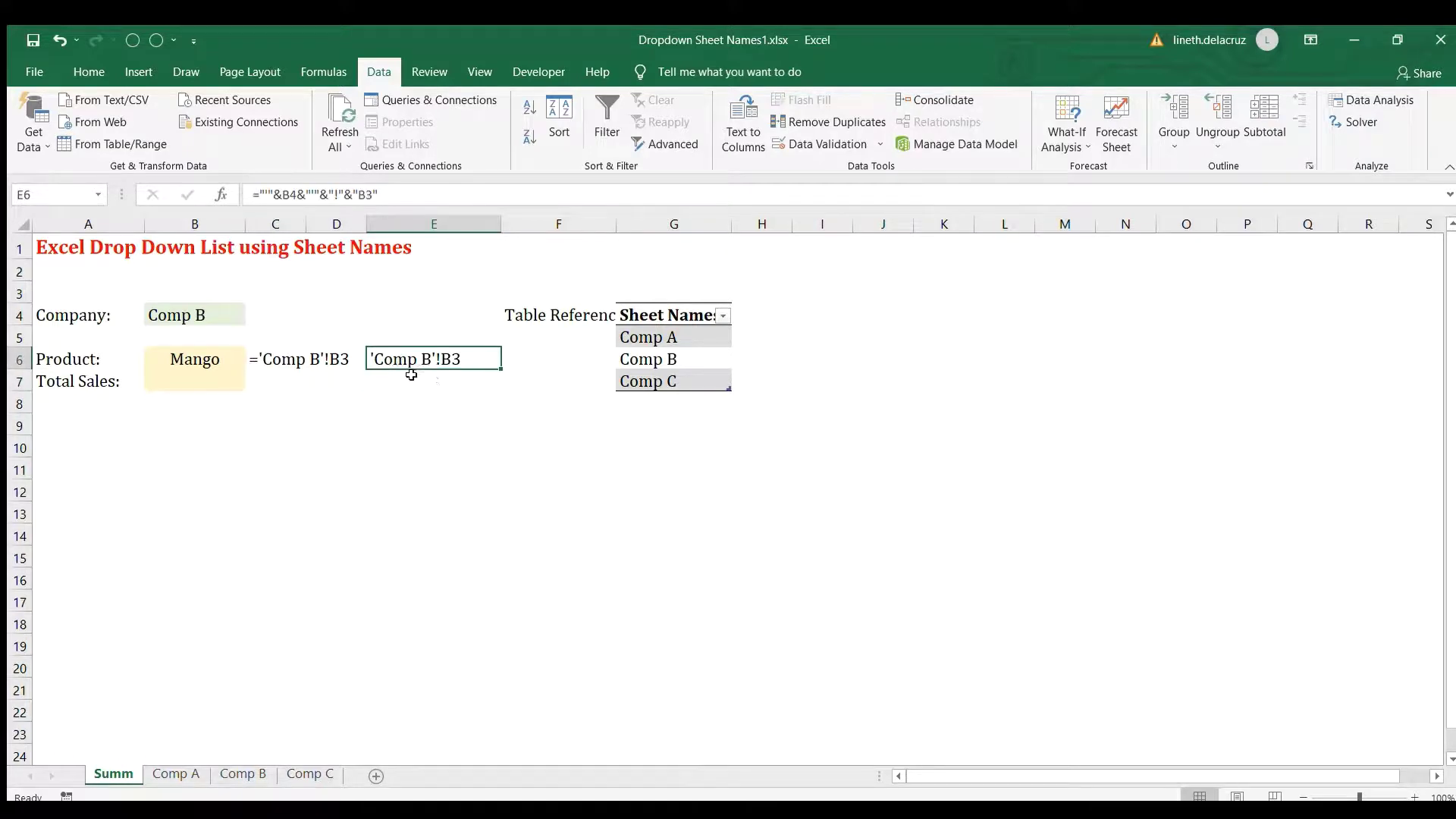
key("F2")
key("shift+Home")
key("ctrl+c")
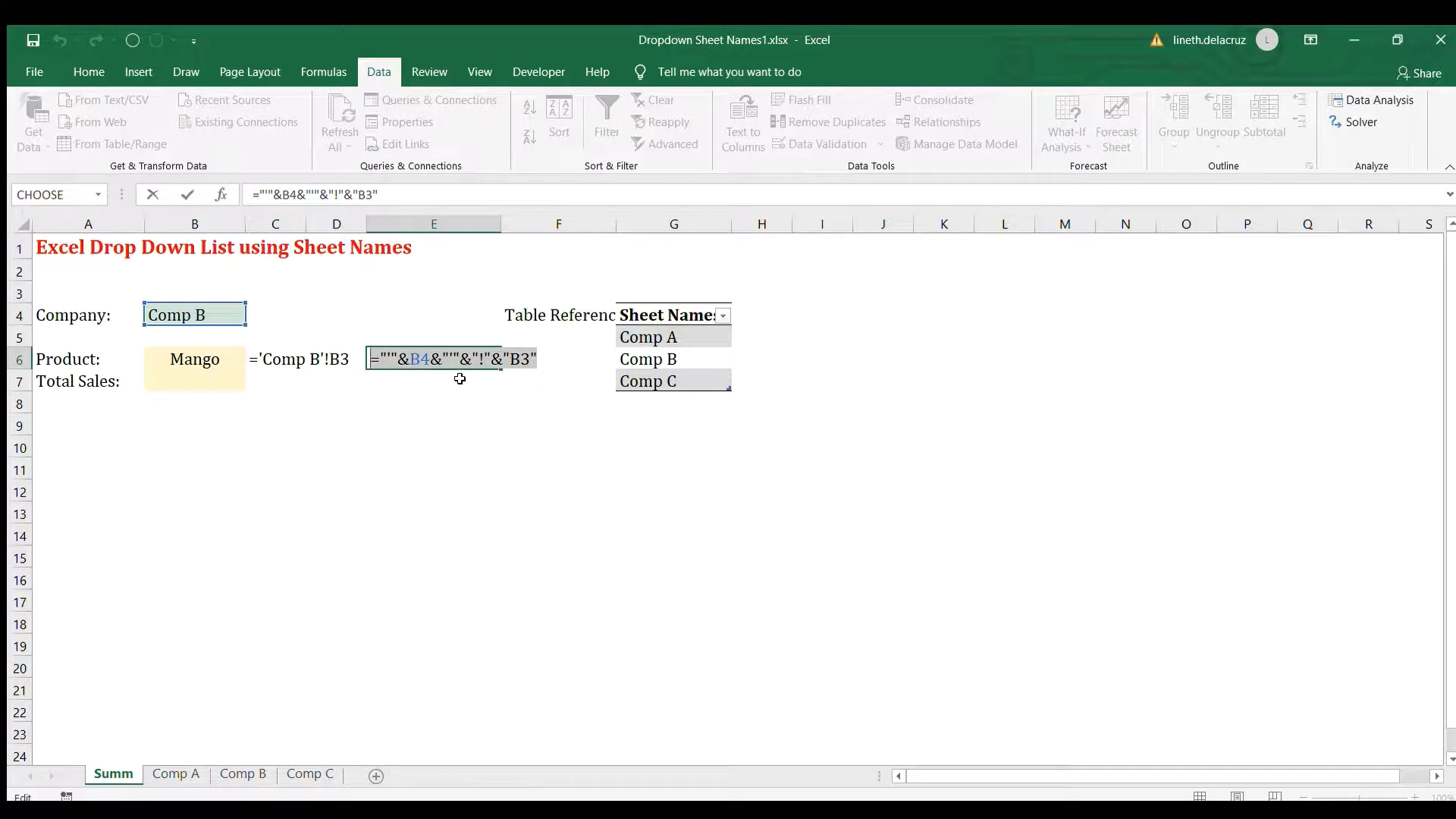
key("Escape")
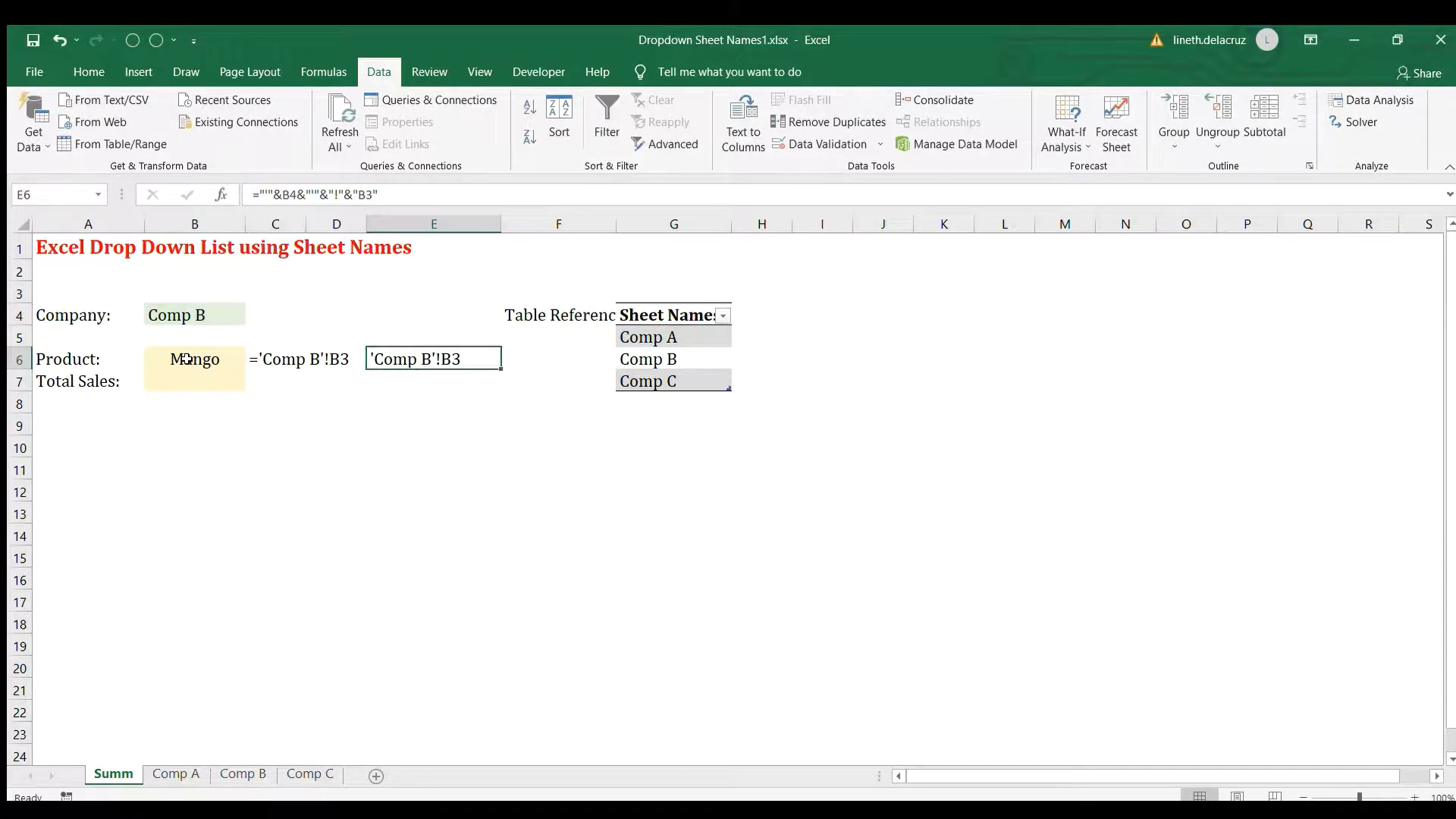
left_click(188, 359)
key("ctrl+v")
key("F2")
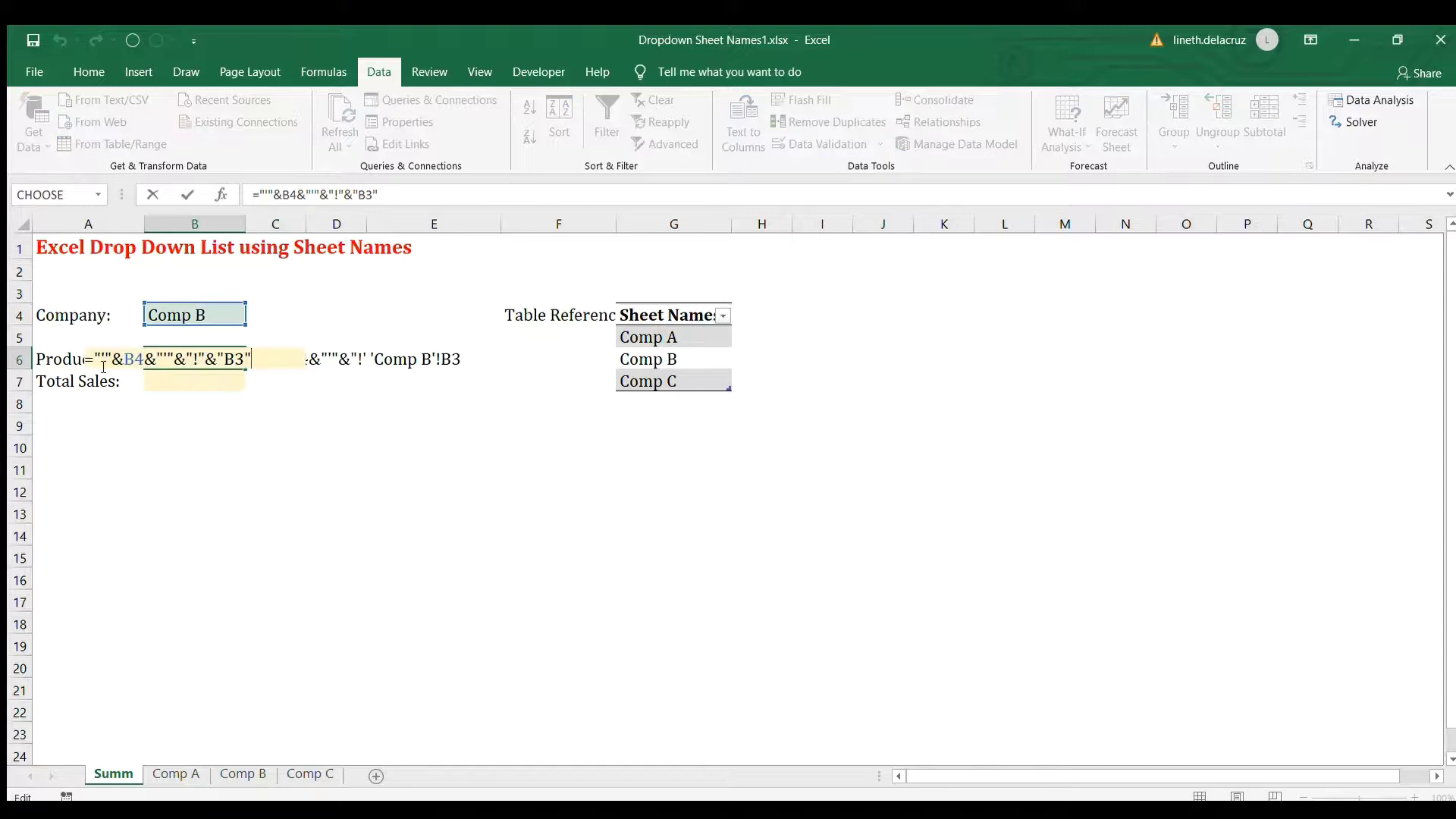
left_click(92, 355)
type("indirec")
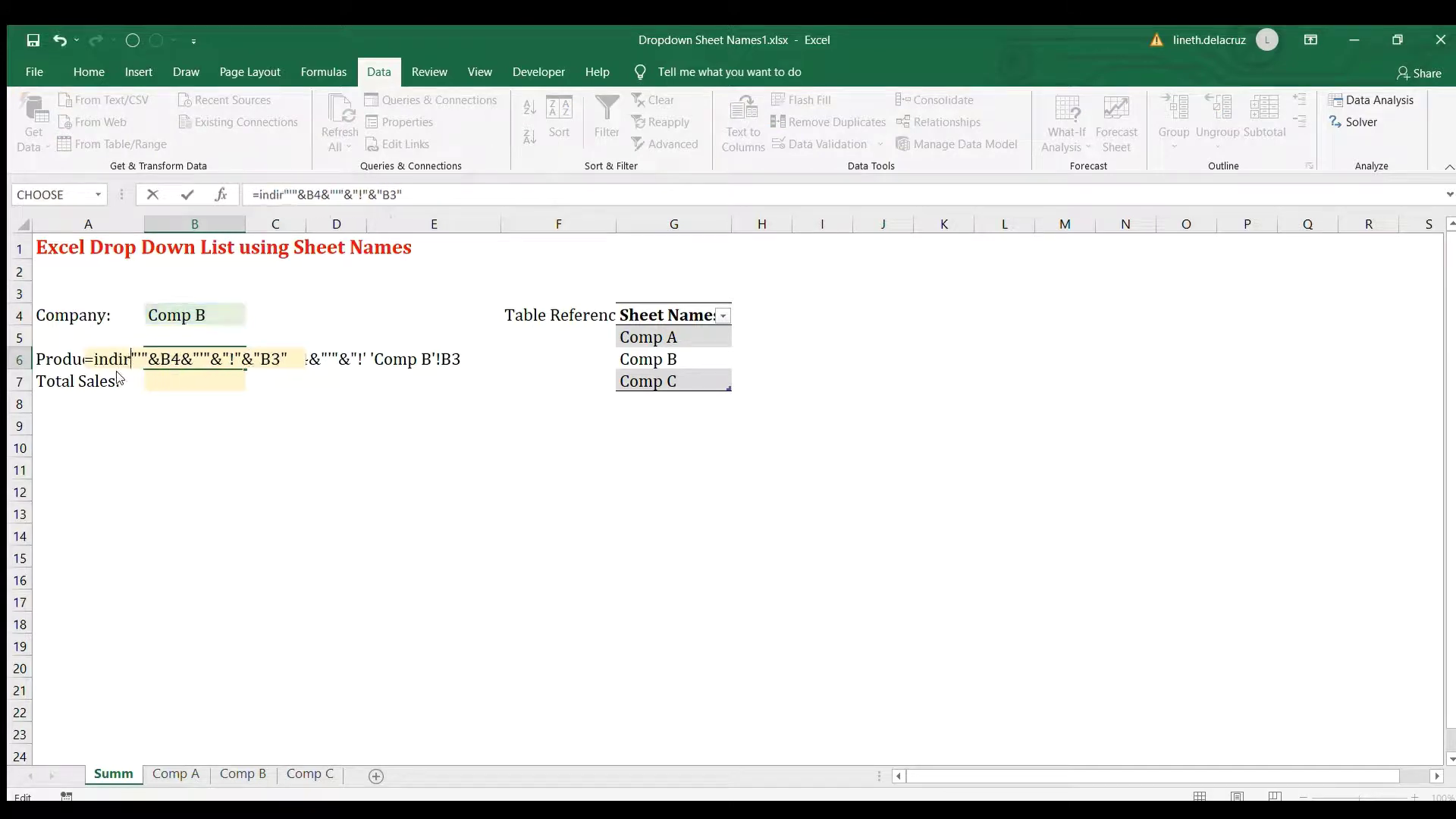
type("t(")
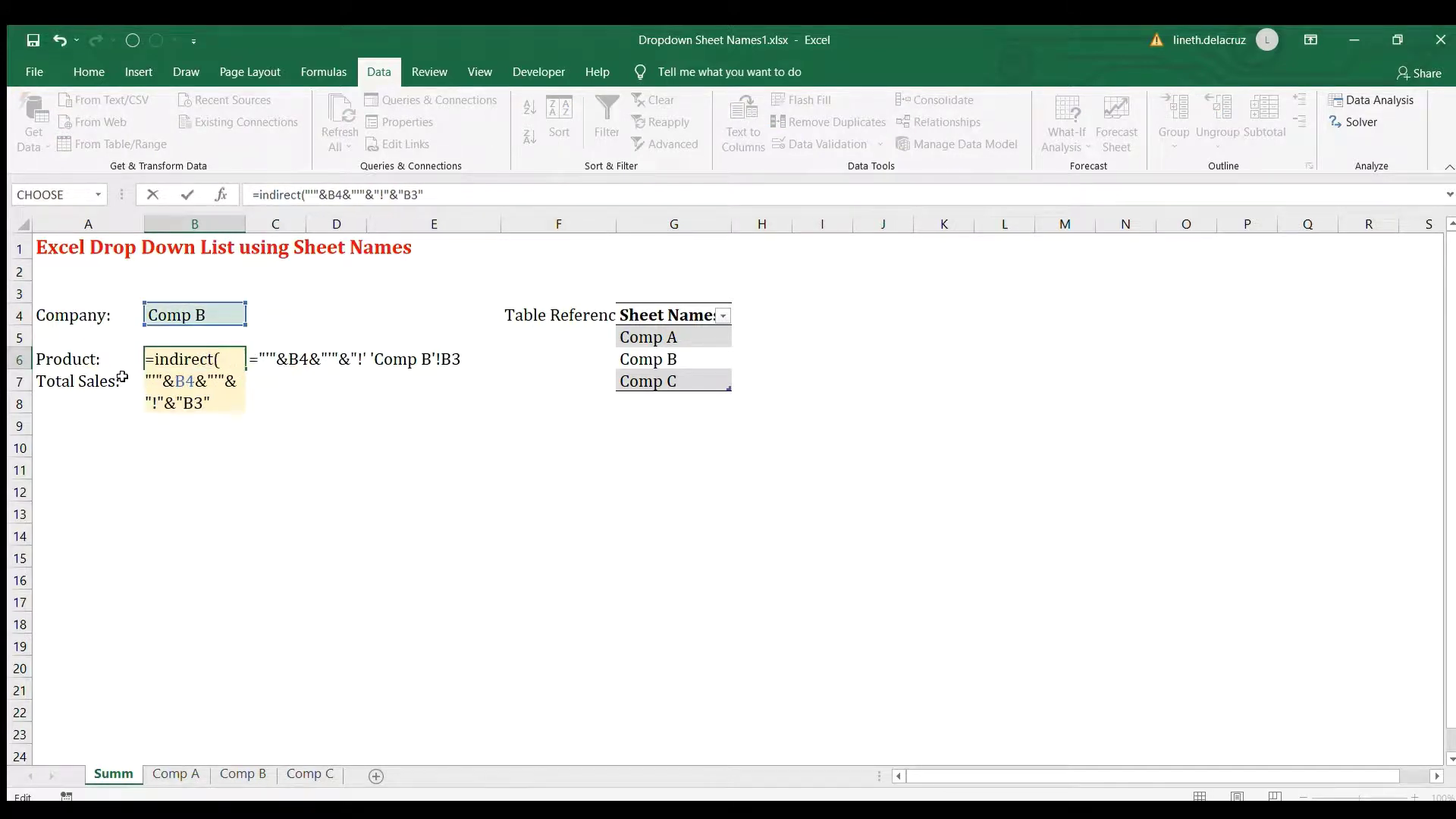
key("Return")
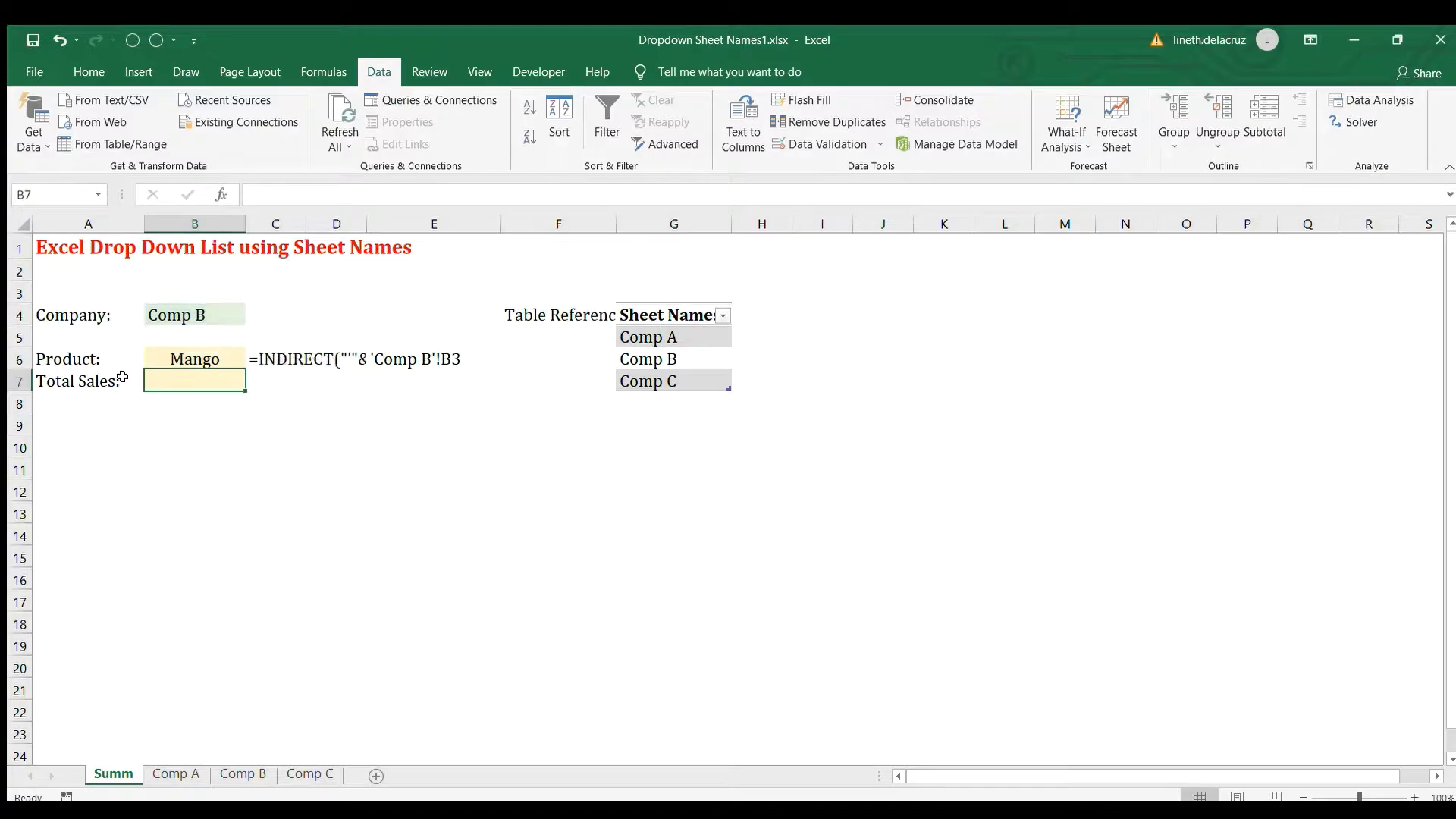
key("Up")
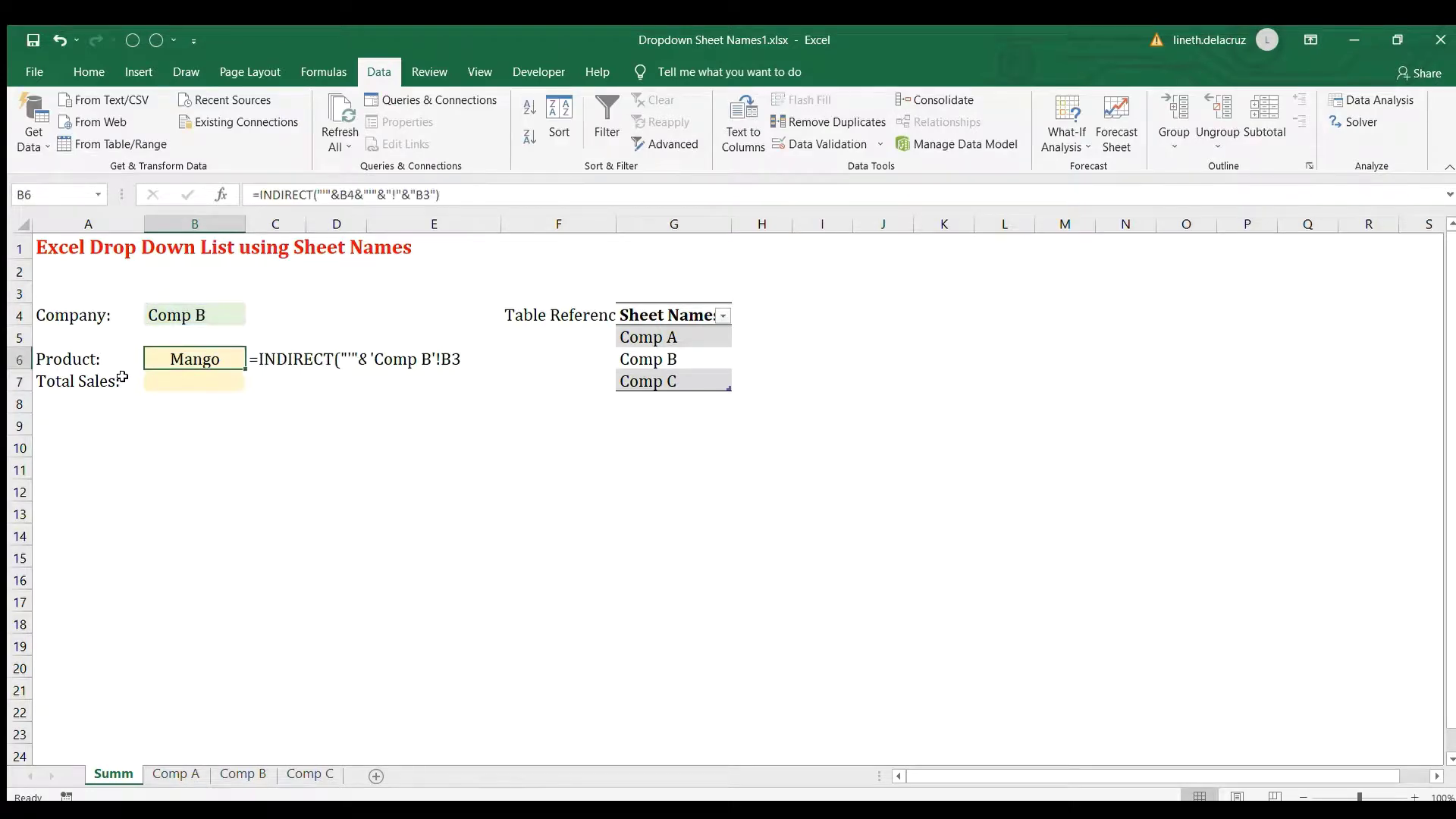
left_click(236, 314)
left_click(254, 316)
left_click(228, 334)
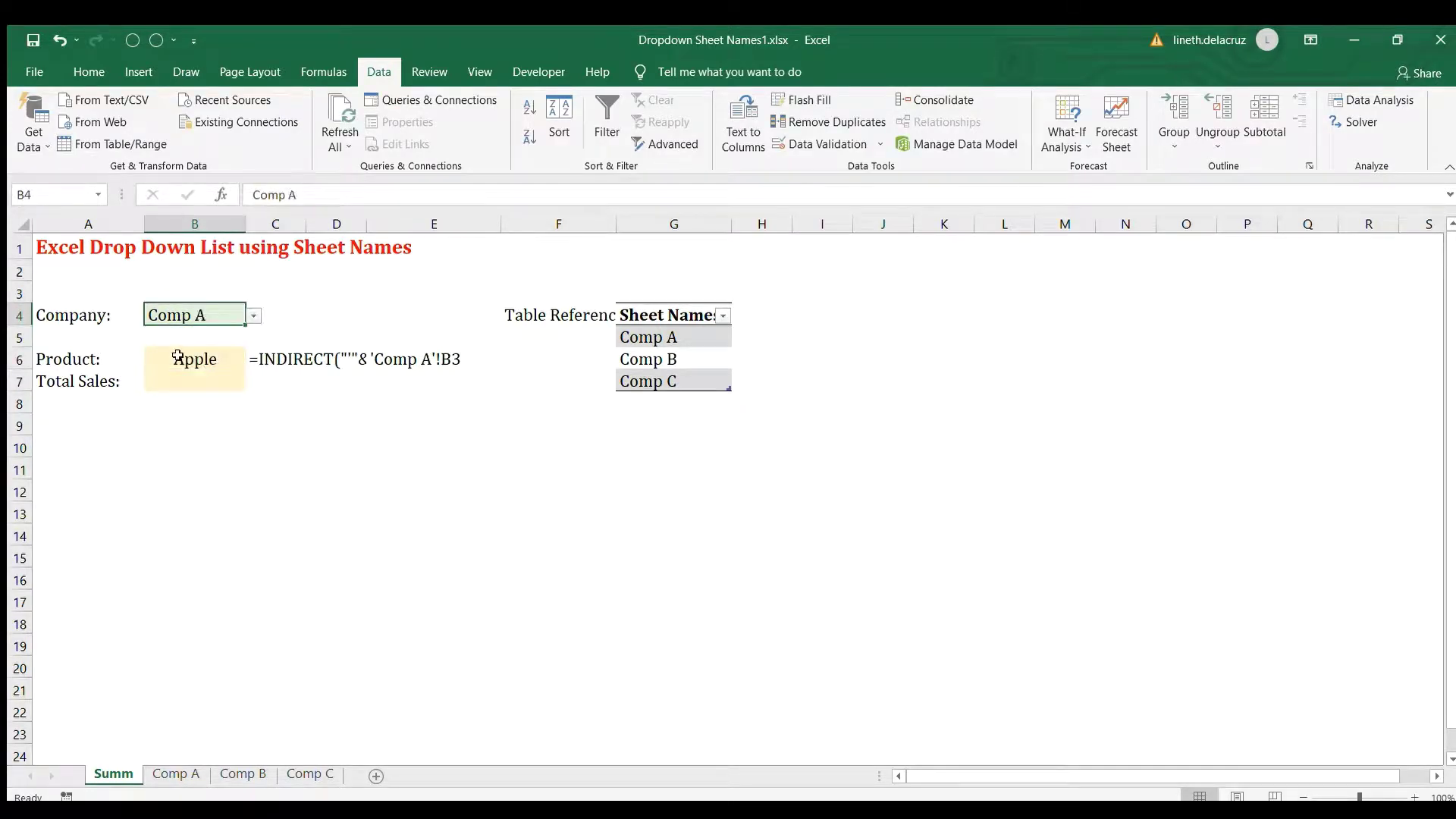
left_click(177, 356)
left_click(236, 311)
left_click(254, 315)
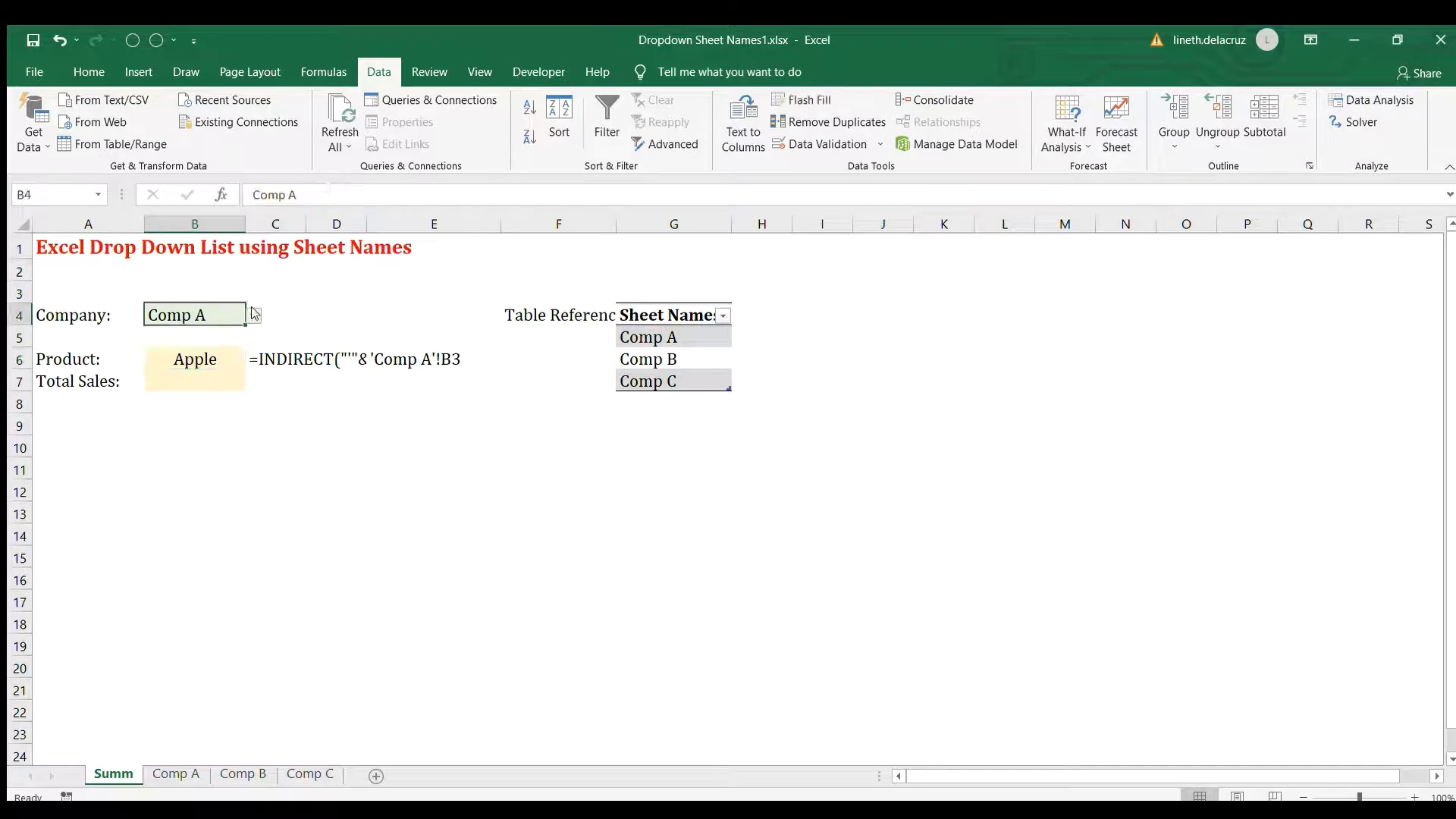
left_click(224, 378)
left_click(201, 359)
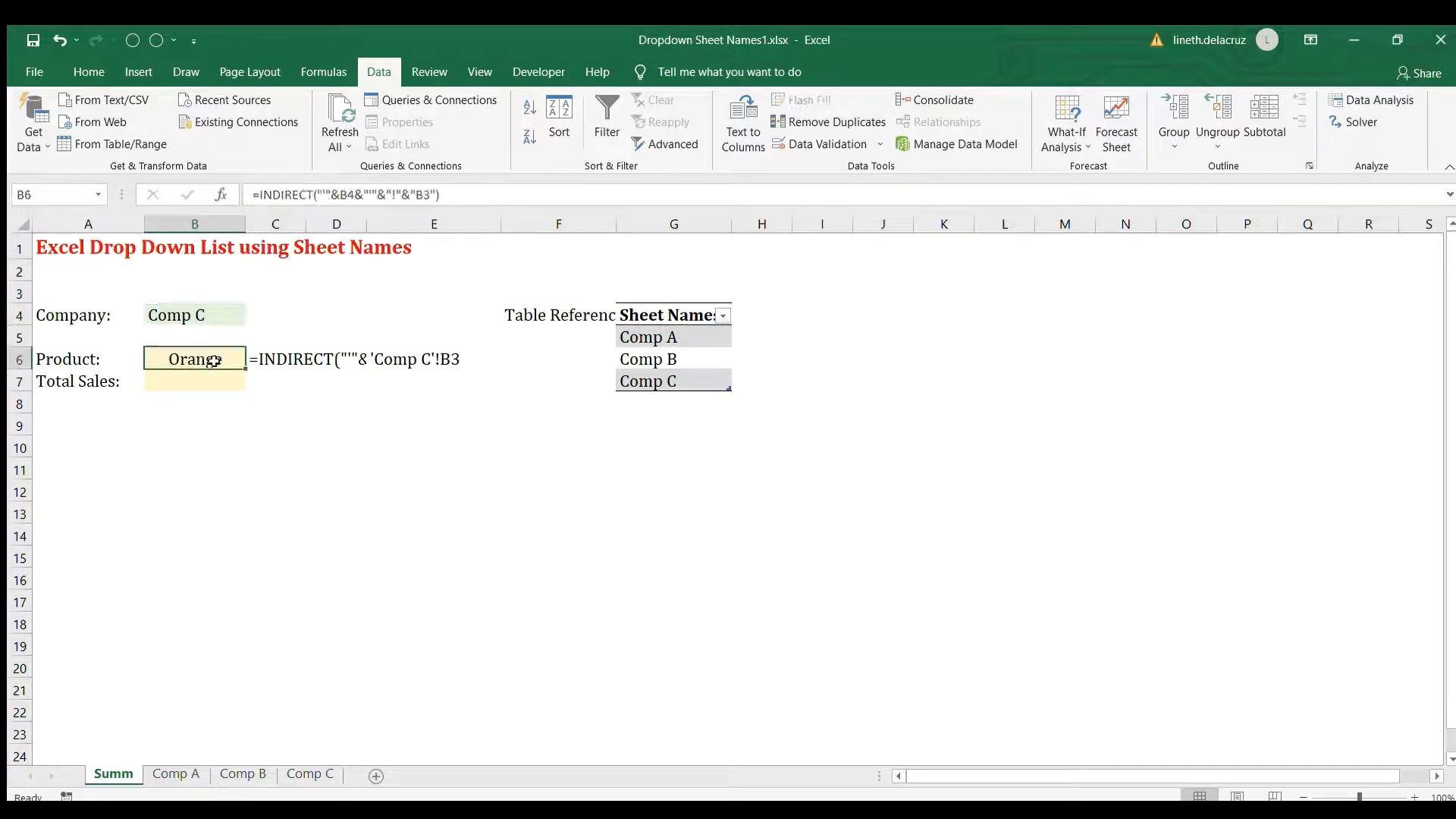
left_click(212, 384)
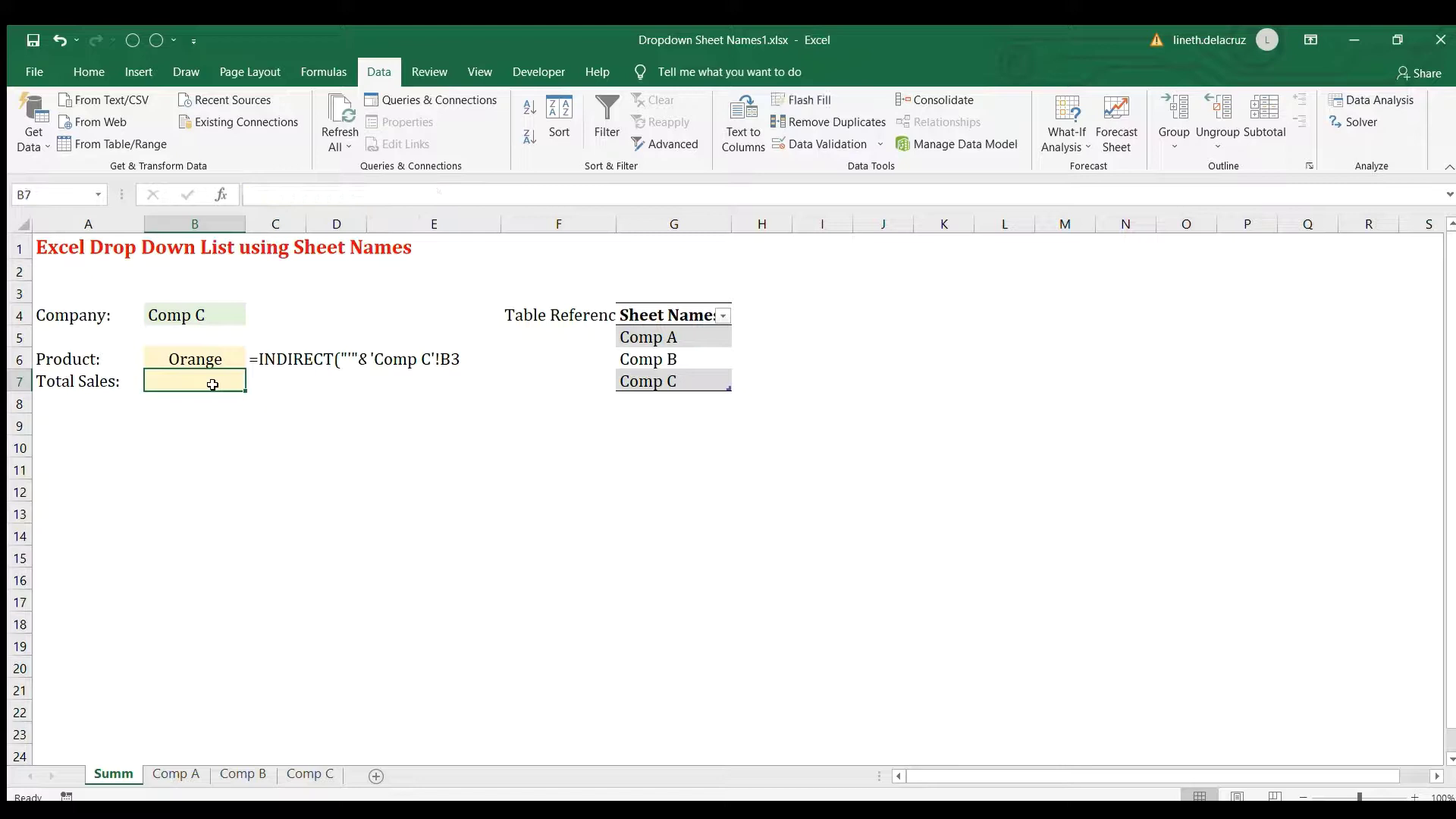
left_click(220, 359)
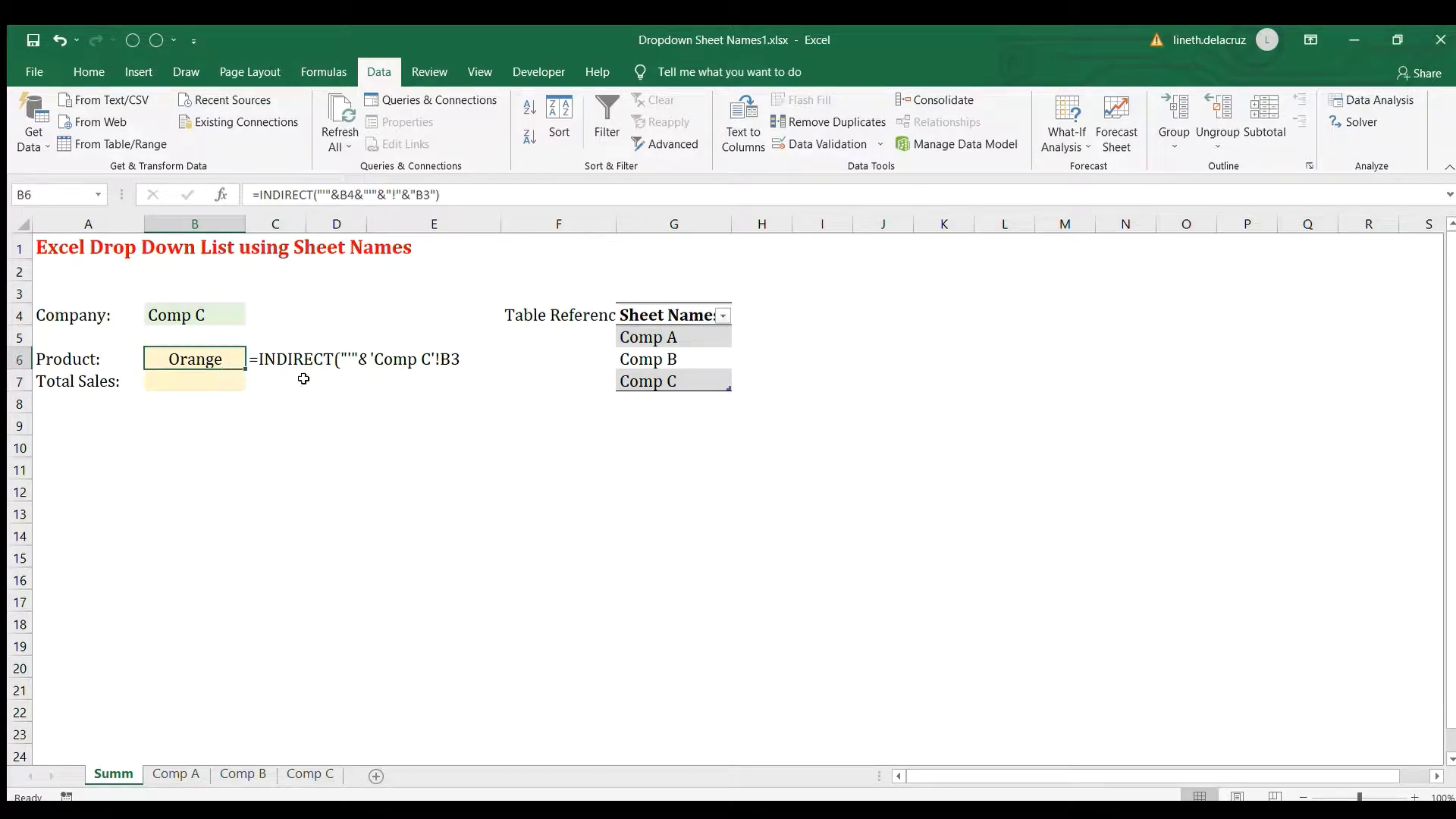
left_click(193, 382)
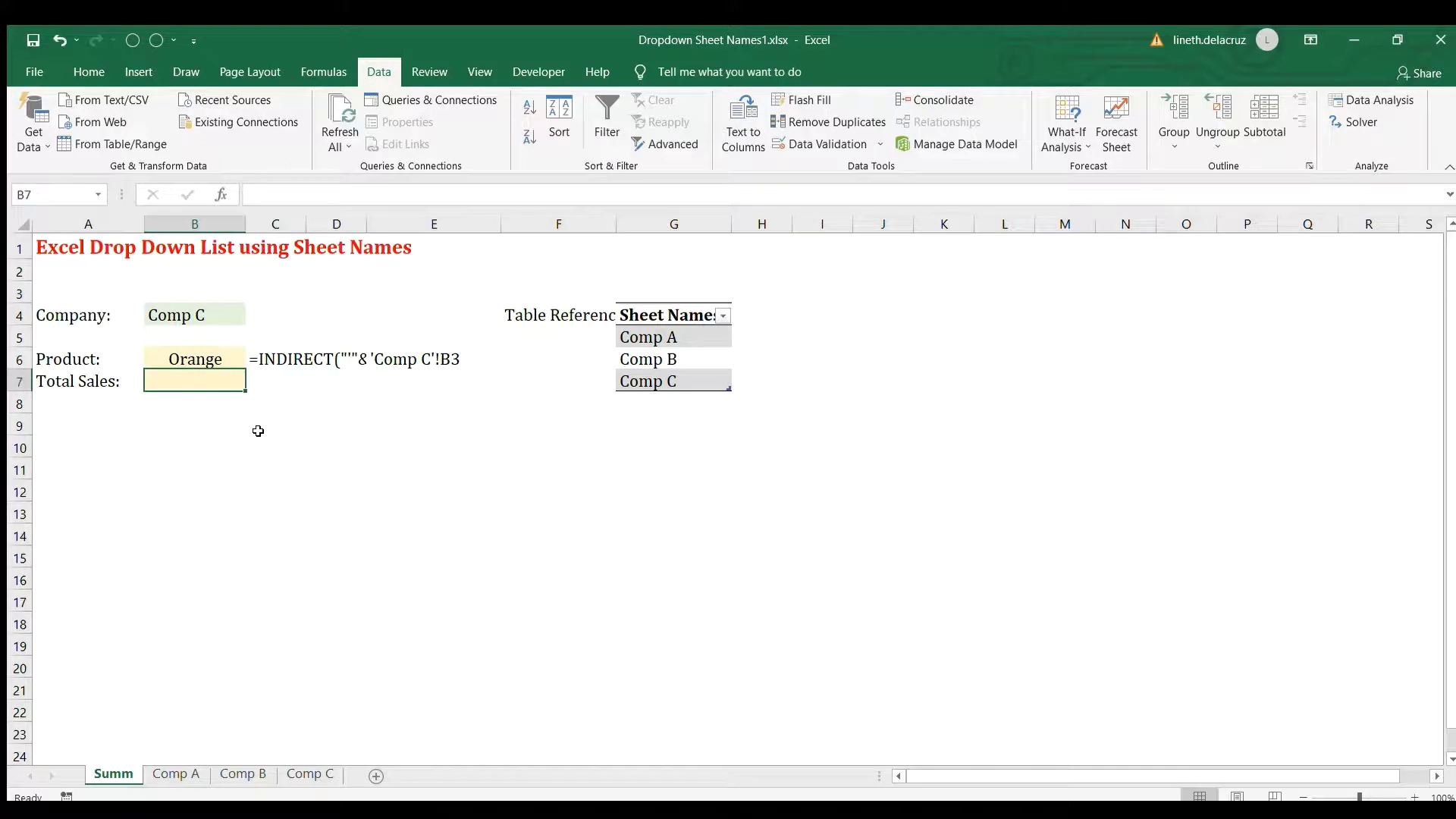
Set Total Sales in B7 to =SUM('Comp C'!C:C), giving 13,465
type("=sum(")
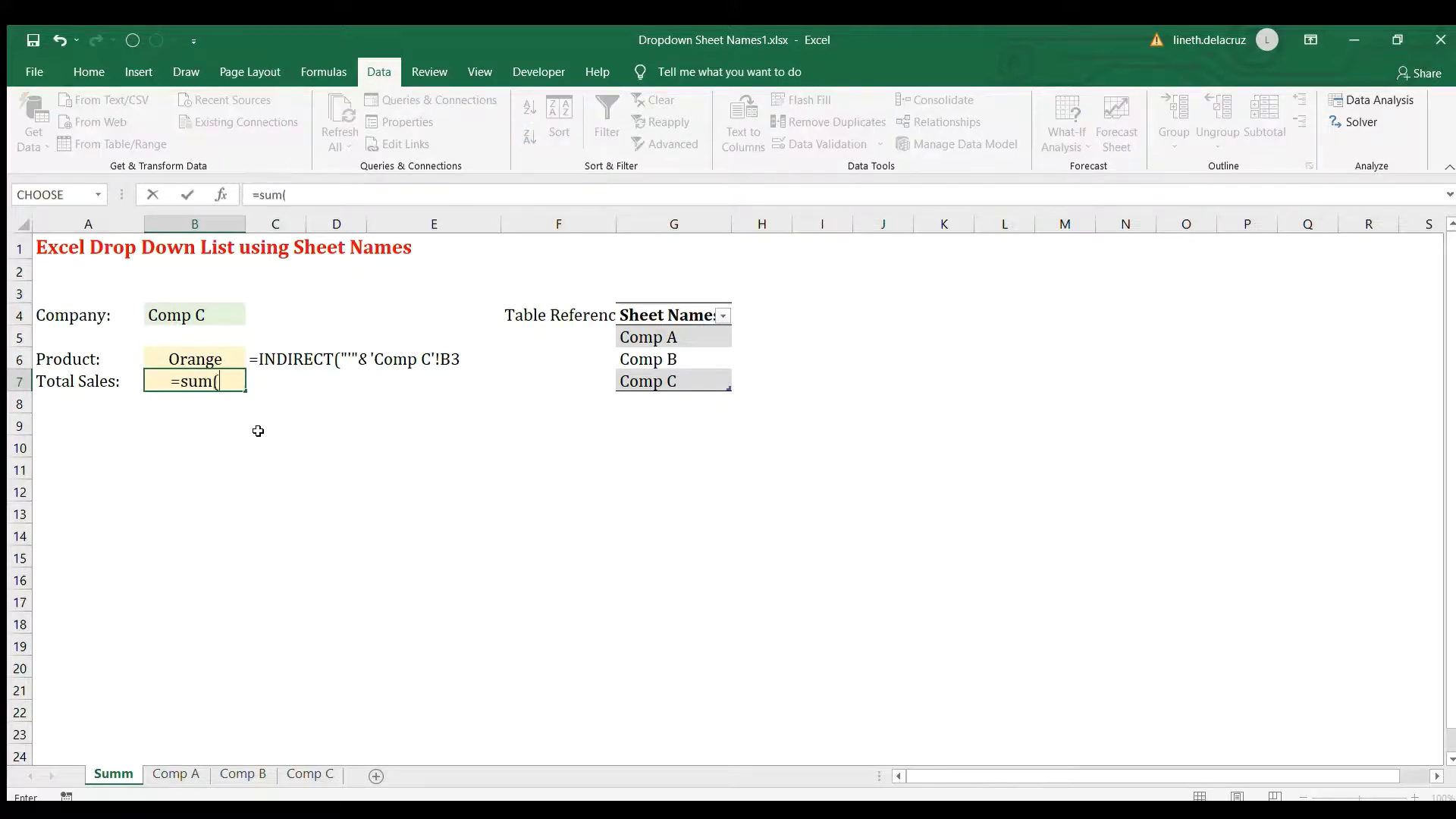
left_click(310, 774)
left_click(309, 224)
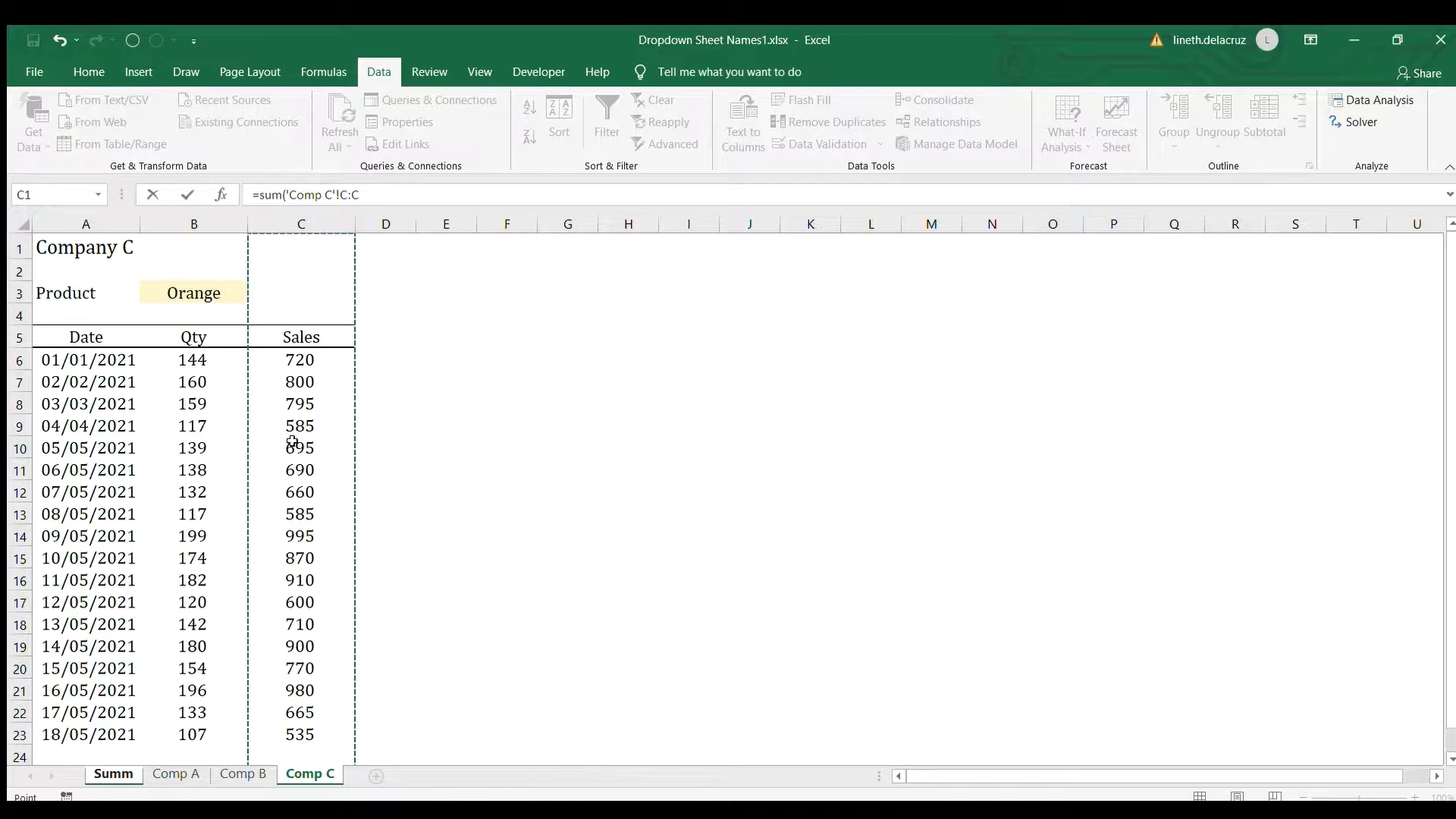
key("Return")
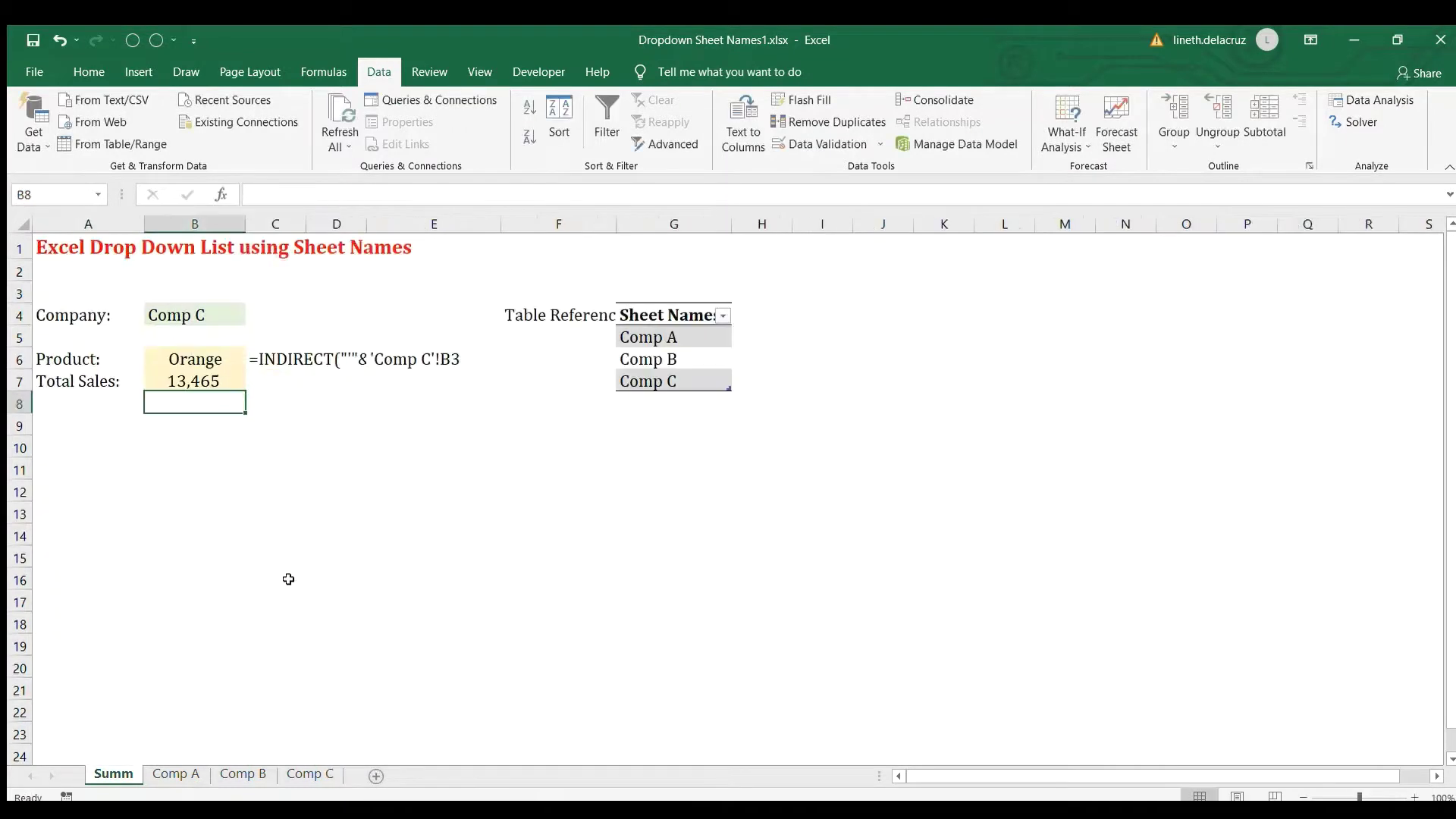
Copy the formula-text cell C6 into C7 to show the Total Sales formula
left_click(269, 362)
key("ctrl+c")
key("Down")
key("ctrl+v")
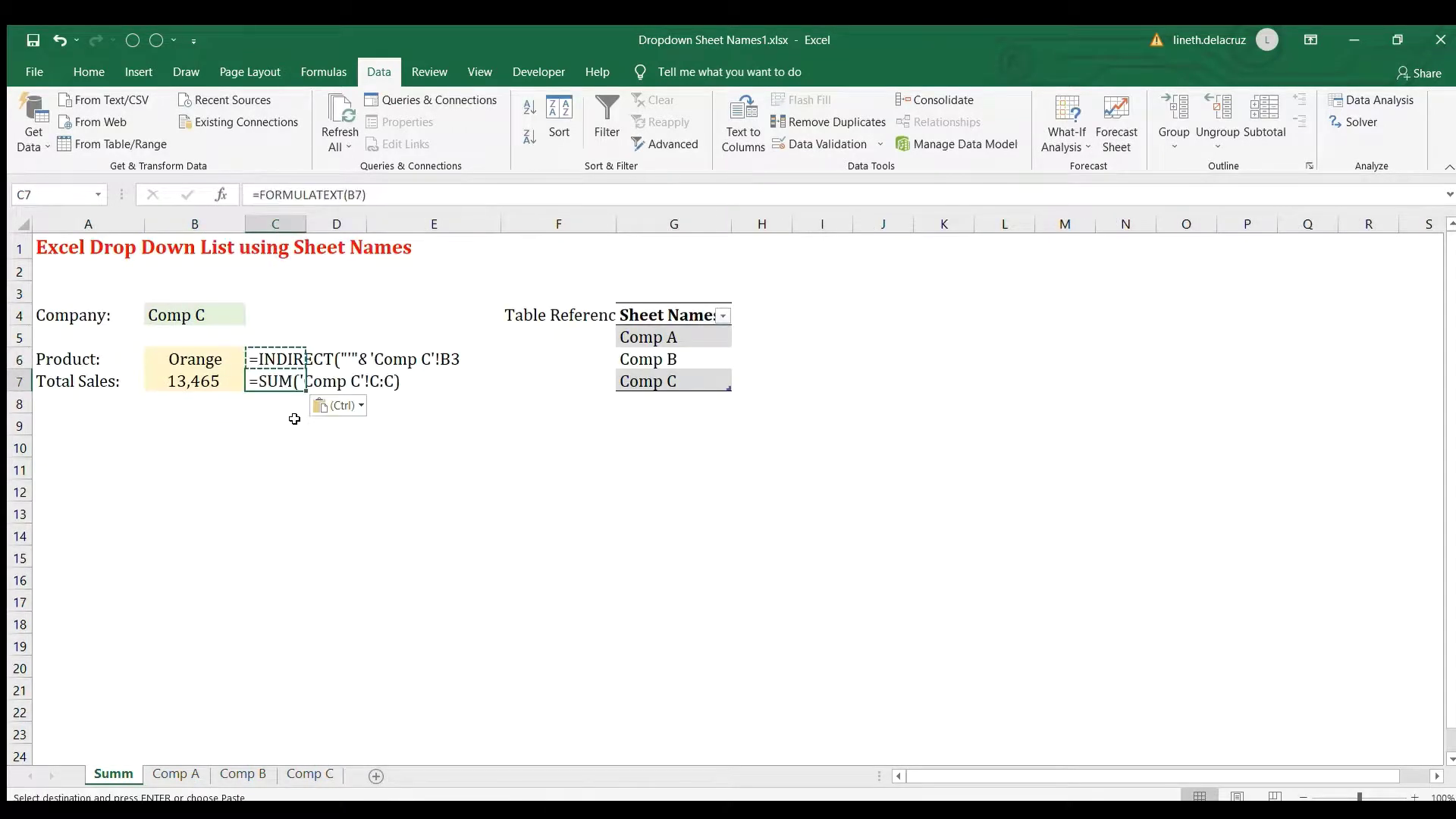
left_click(315, 449)
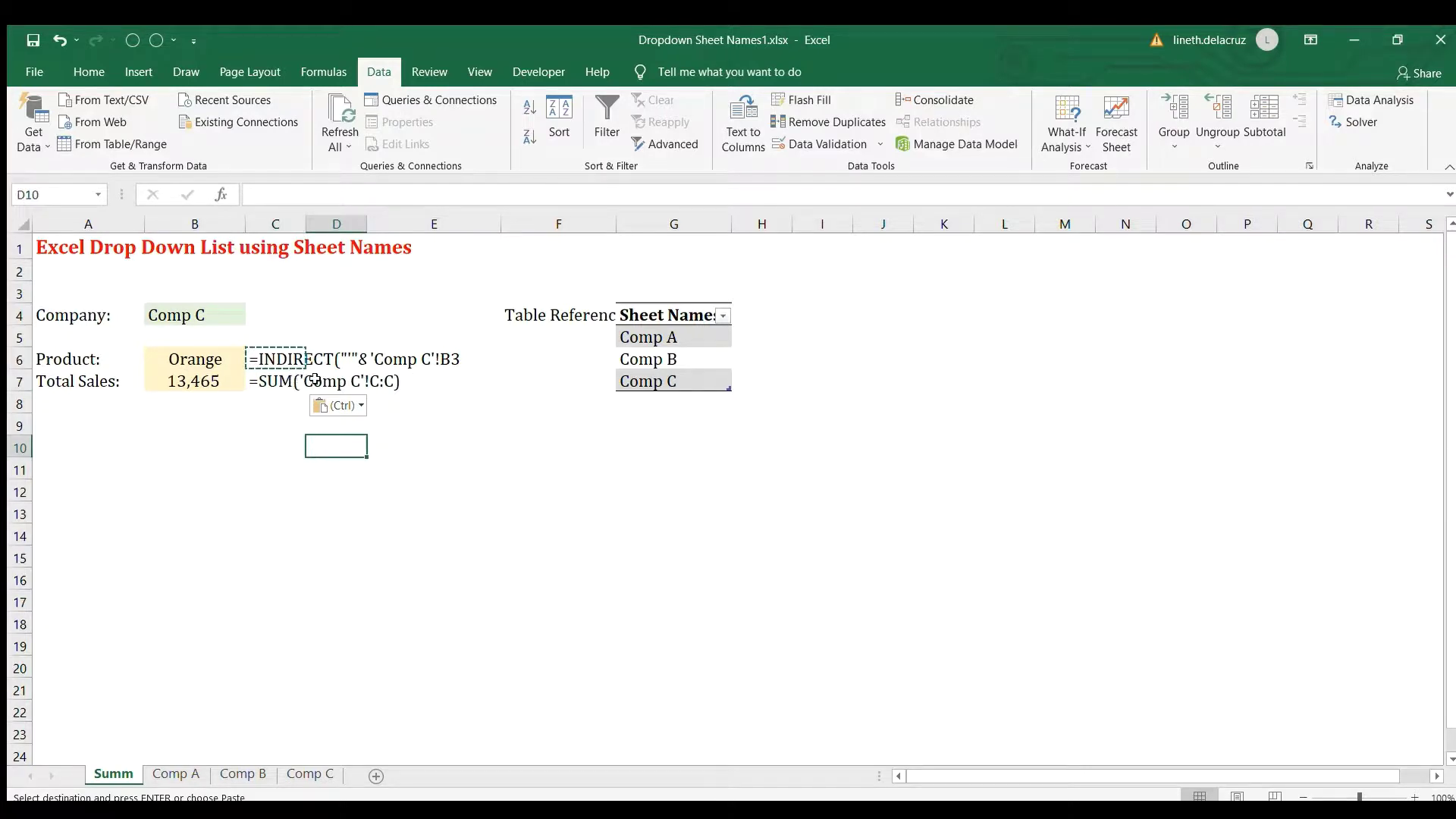
Copy E6's sheet-reference helper formula into E7
left_click(390, 361)
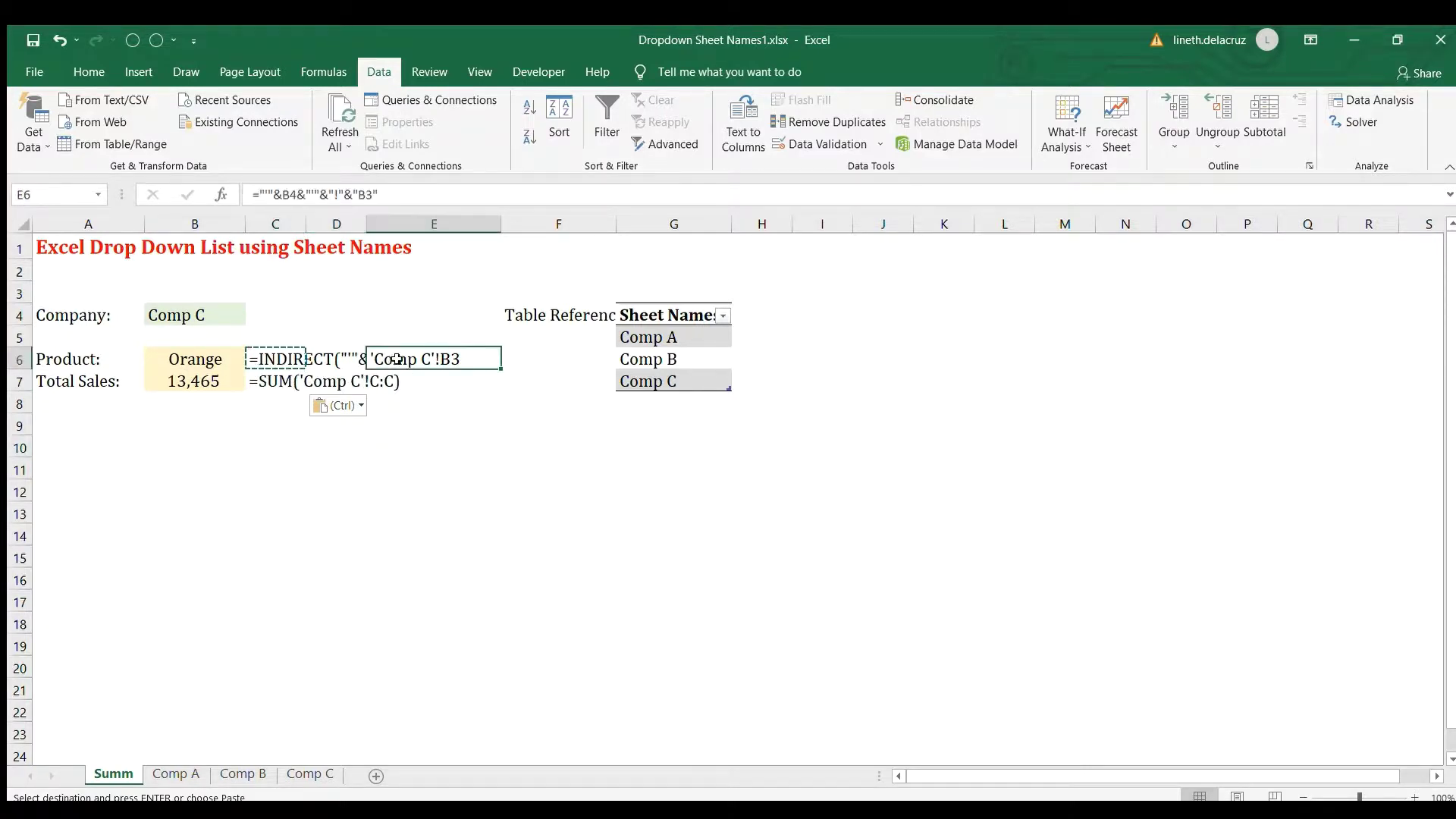
key("Escape")
key("F2")
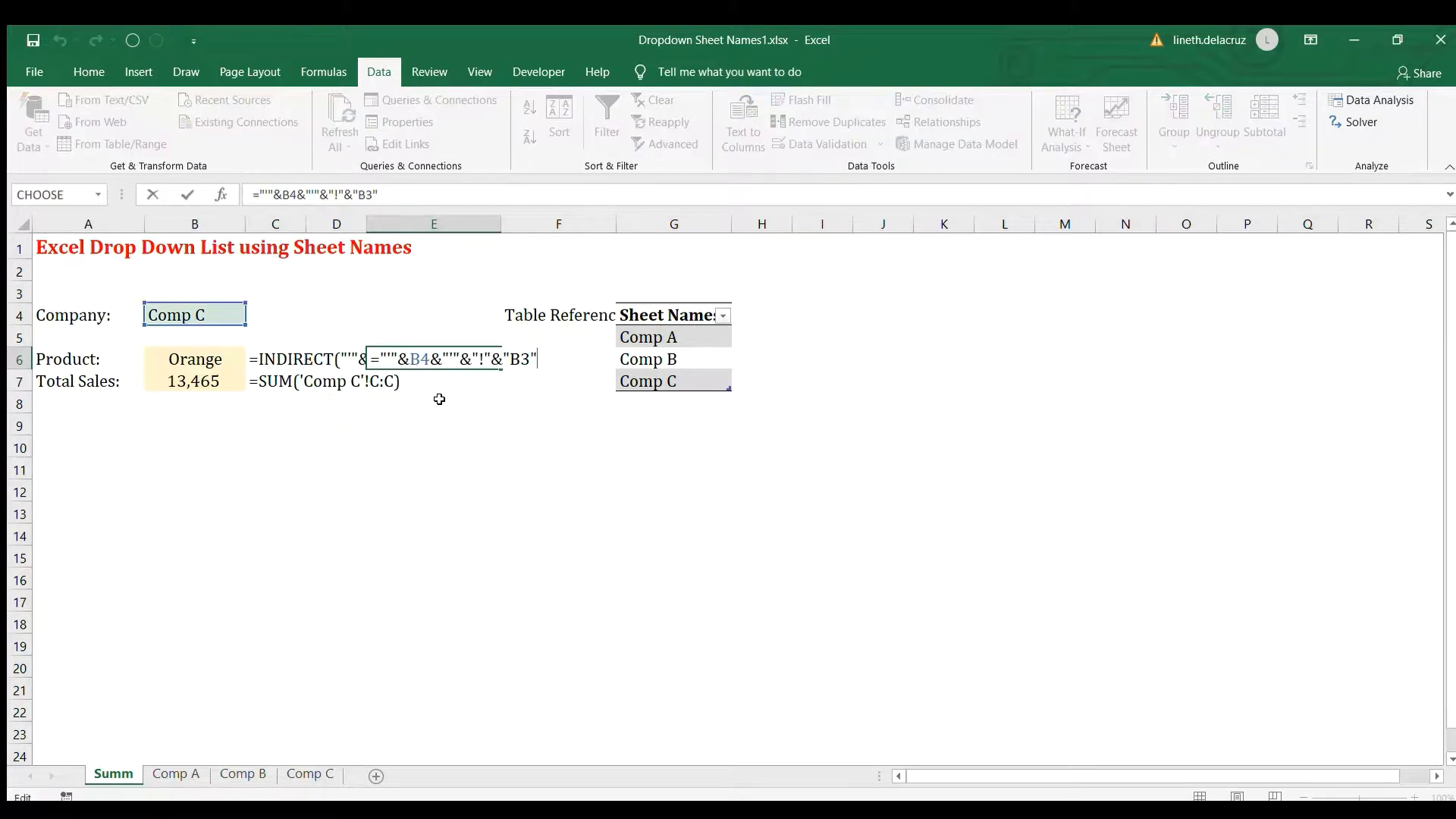
key("ctrl+c")
key("Escape")
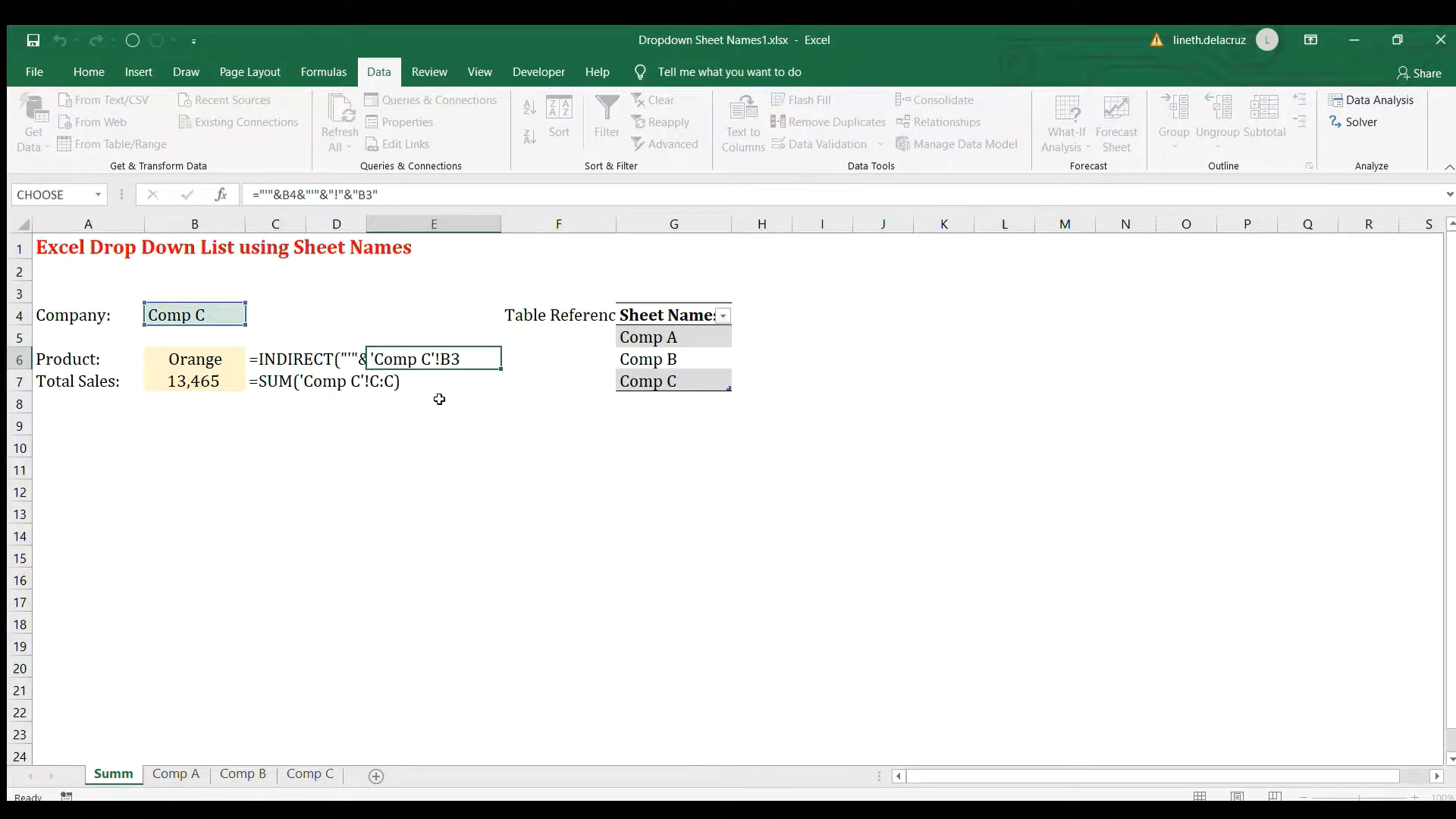
left_click(407, 388)
key("ctrl+v")
key("F2")
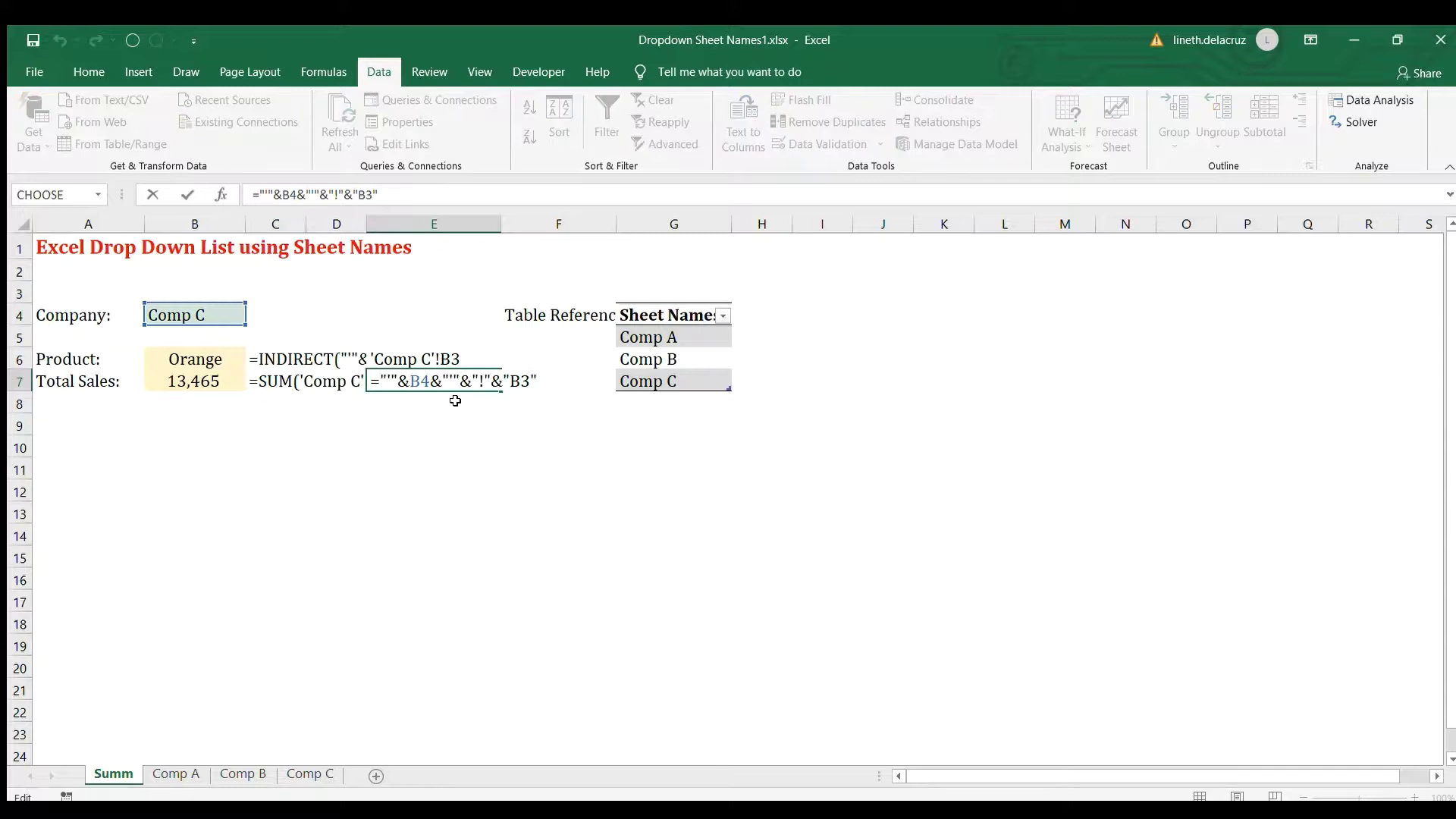
key("ctrl+Return")
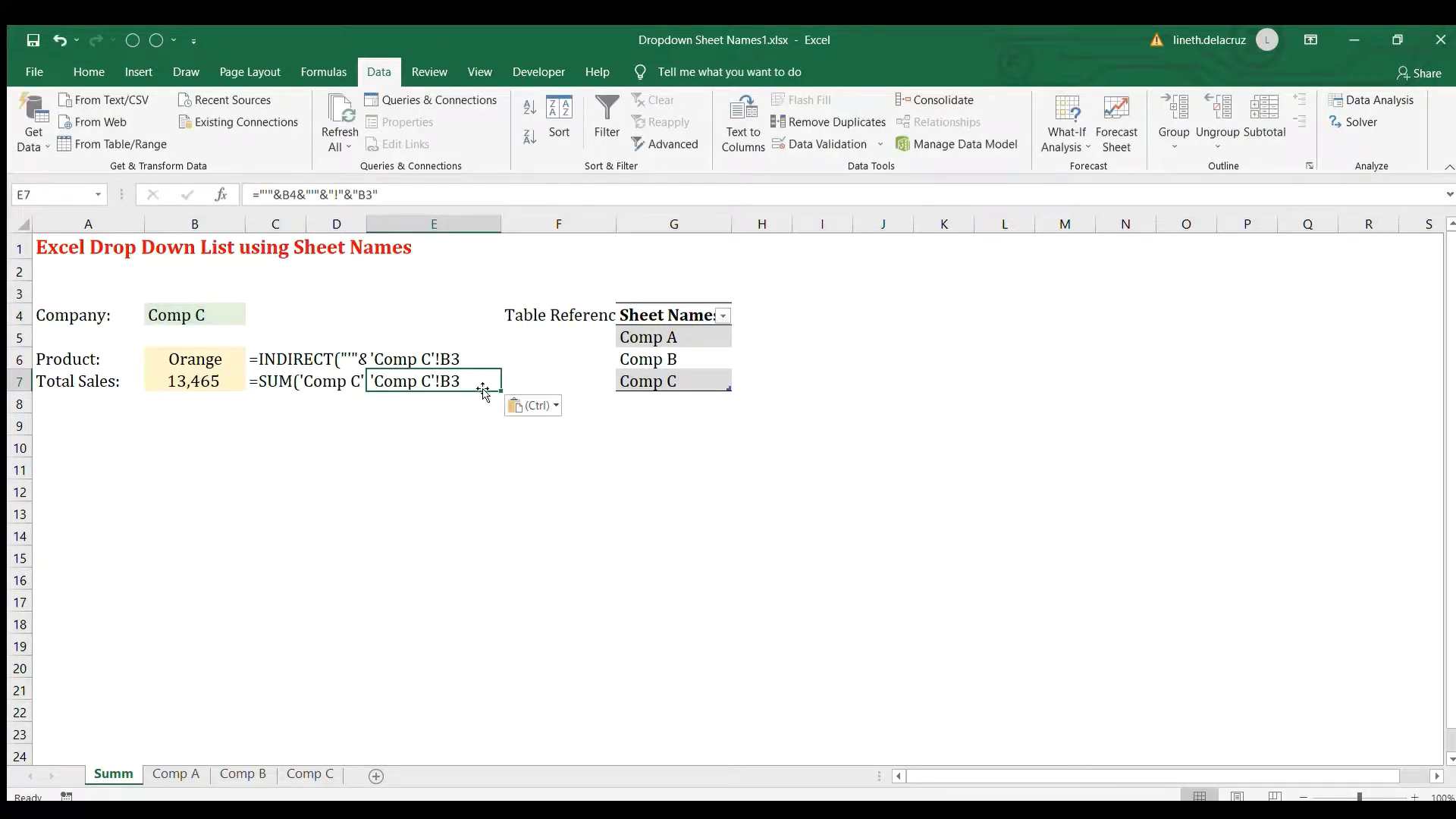
Change the E7 helper's "B3" reference to "C:C"
key("F2")
left_click(529, 380)
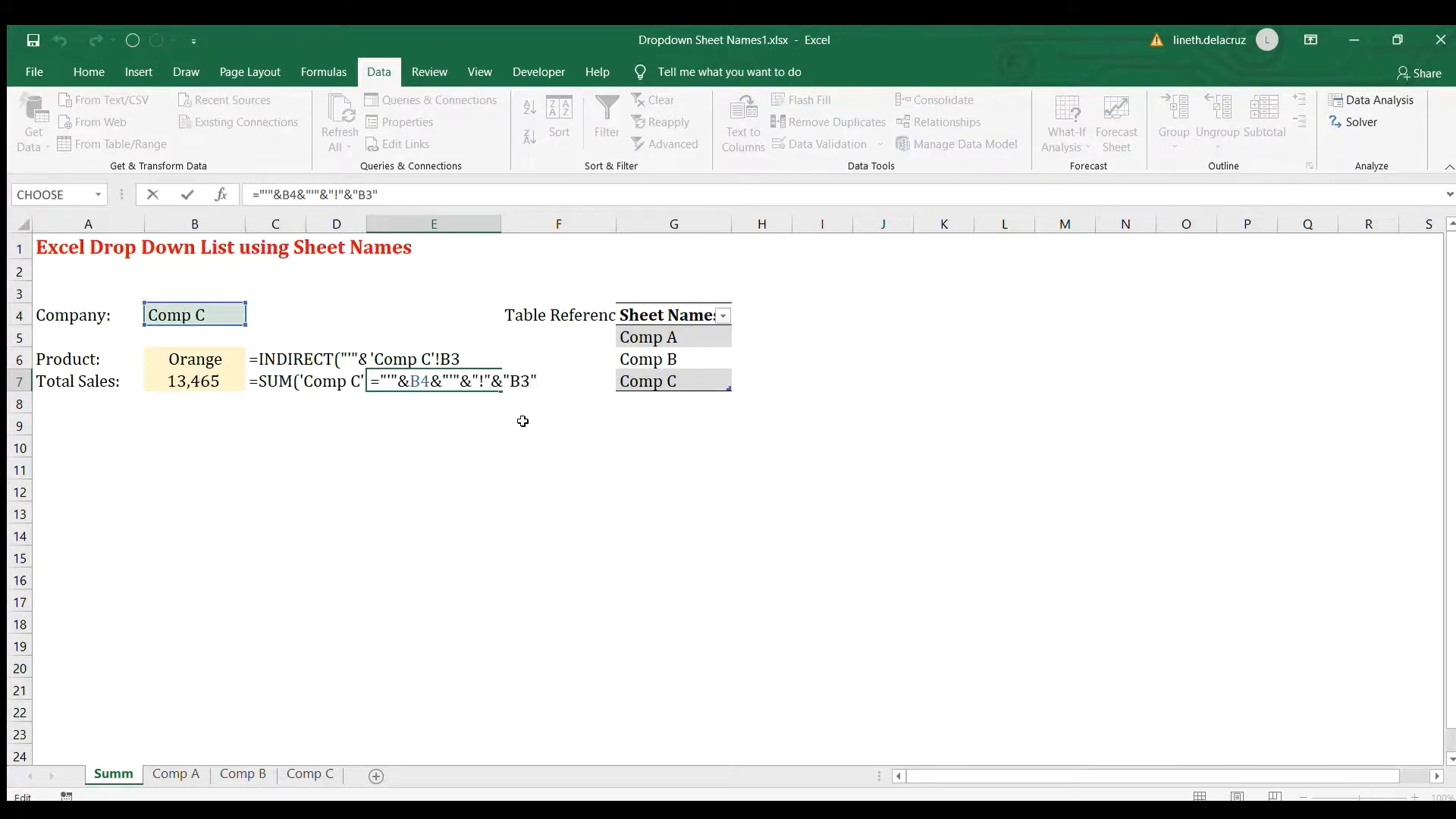
key("BackSpace")
key("BackSpace")
type("C;")
key("BackSpace")
type(":C")
key("Return")
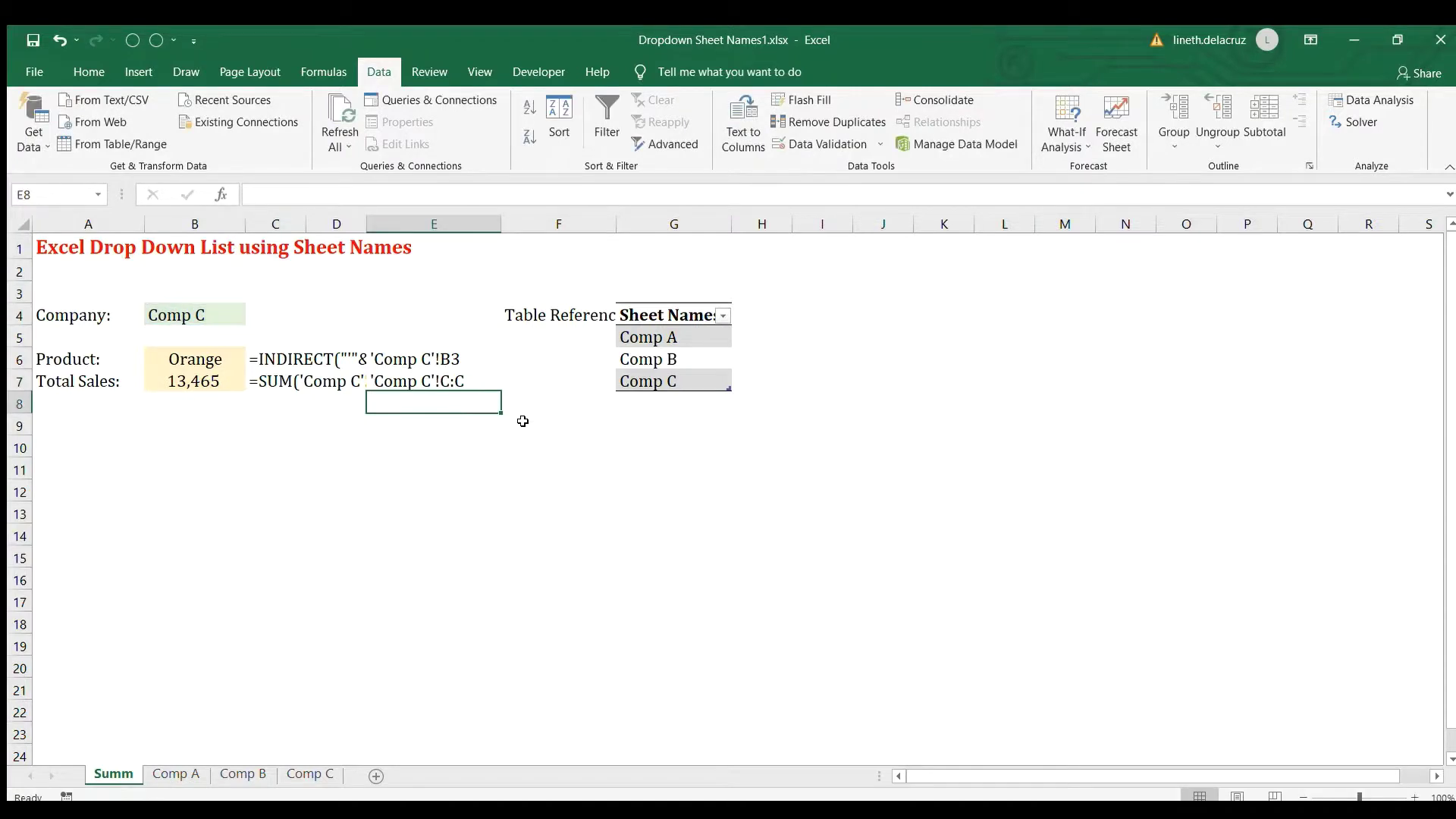
Paste the C:C helper formula from E7 into the Total Sales cell B7
key("Up")
key("F2")
key("shift+Home")
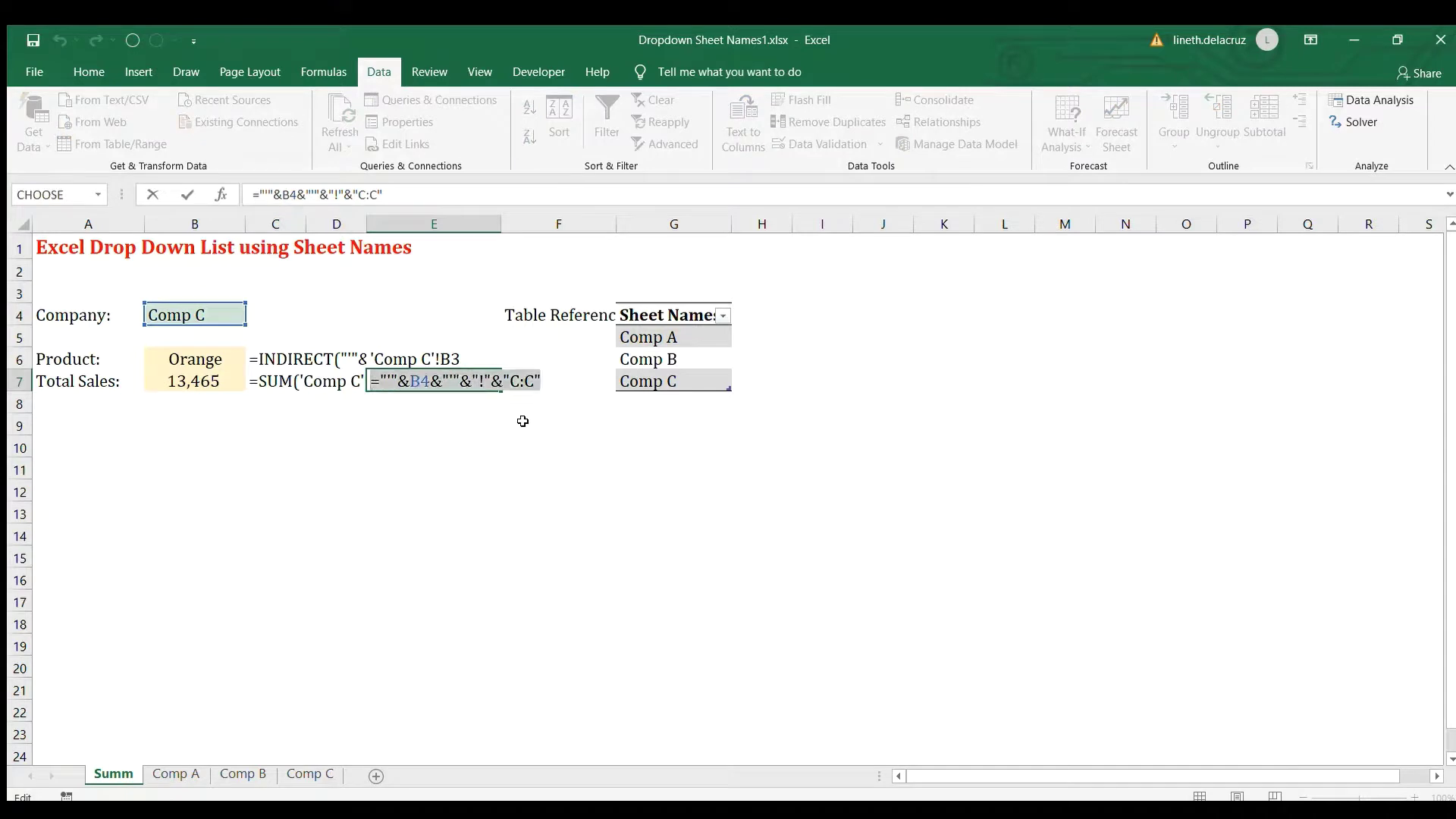
key("ctrl+c")
key("Escape")
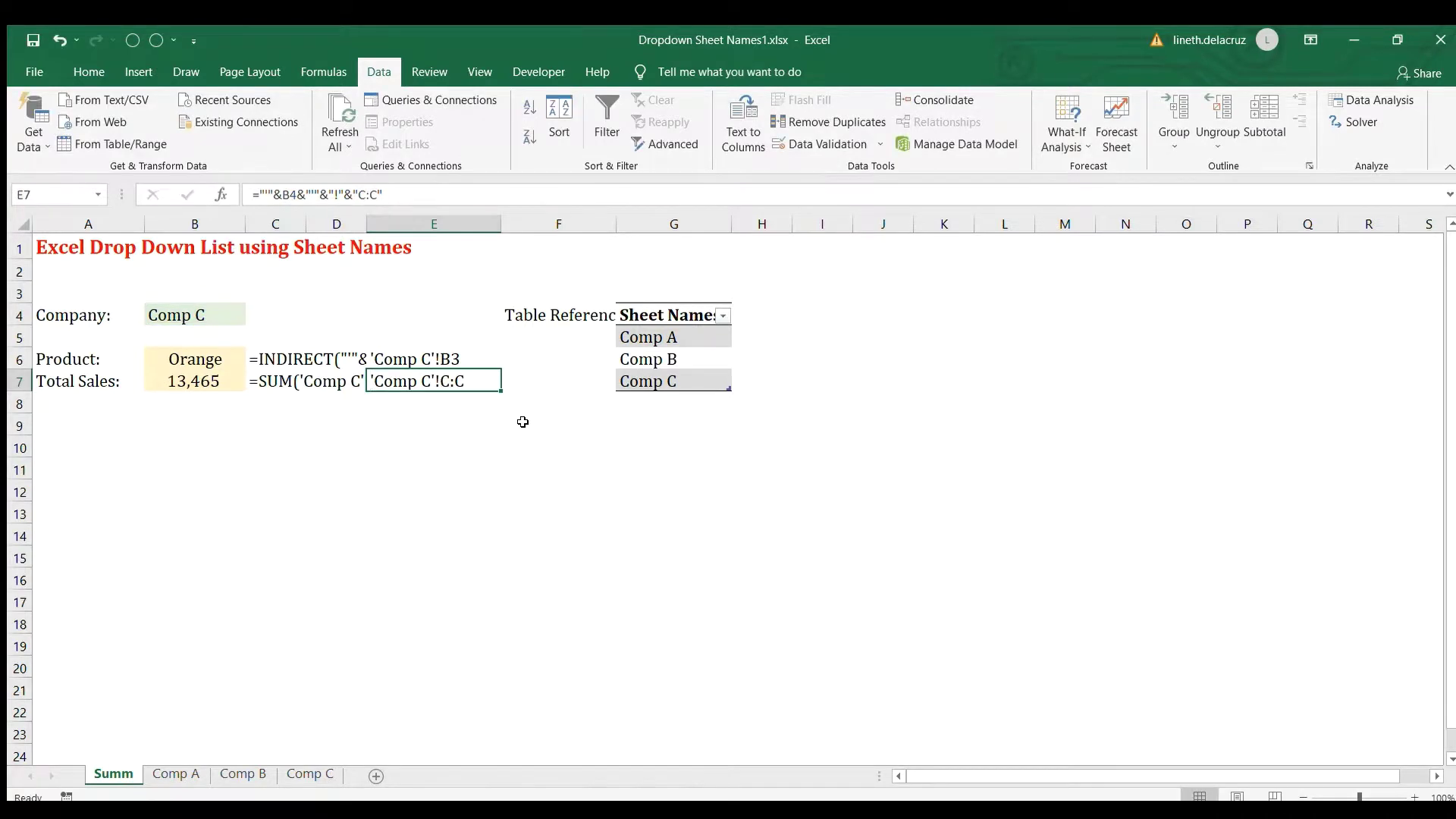
left_click(201, 361)
left_click(217, 380)
key("ctrl+v")
Wrap the Total Sales formula in SUM(INDIRECT(...)) so it follows the Company choice
key("F2")
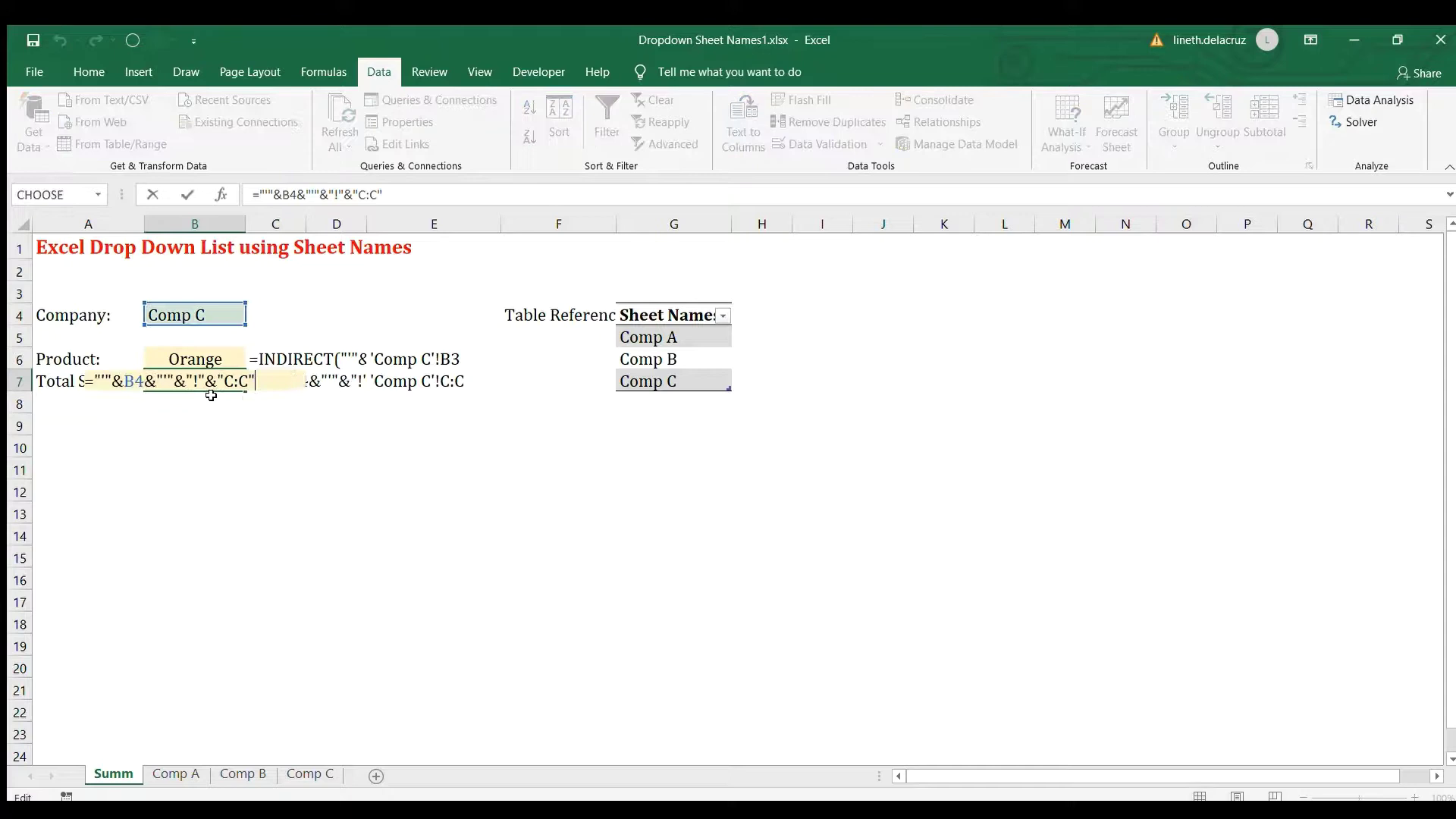
left_click(95, 380)
type("indirect")
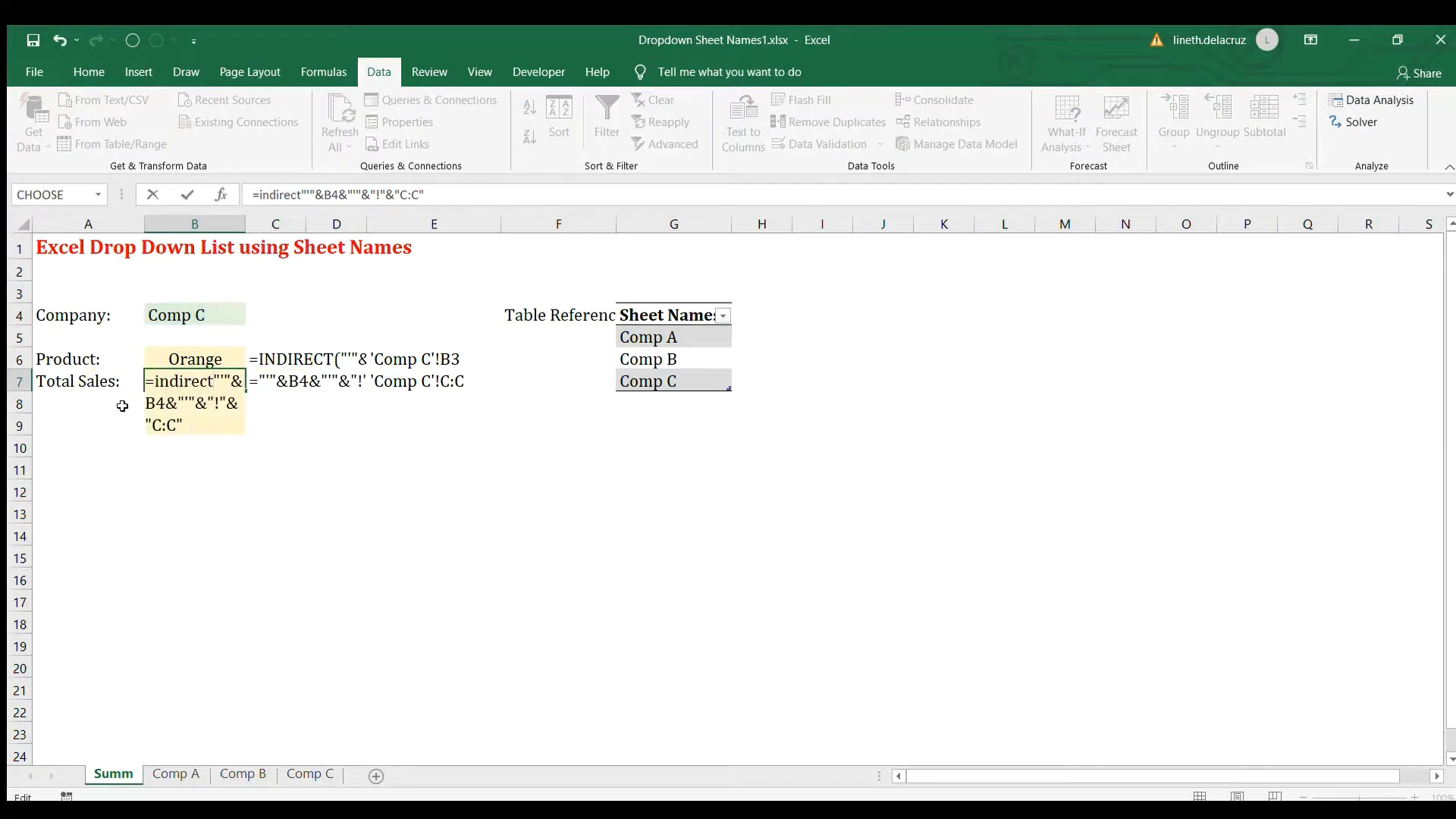
type("(")
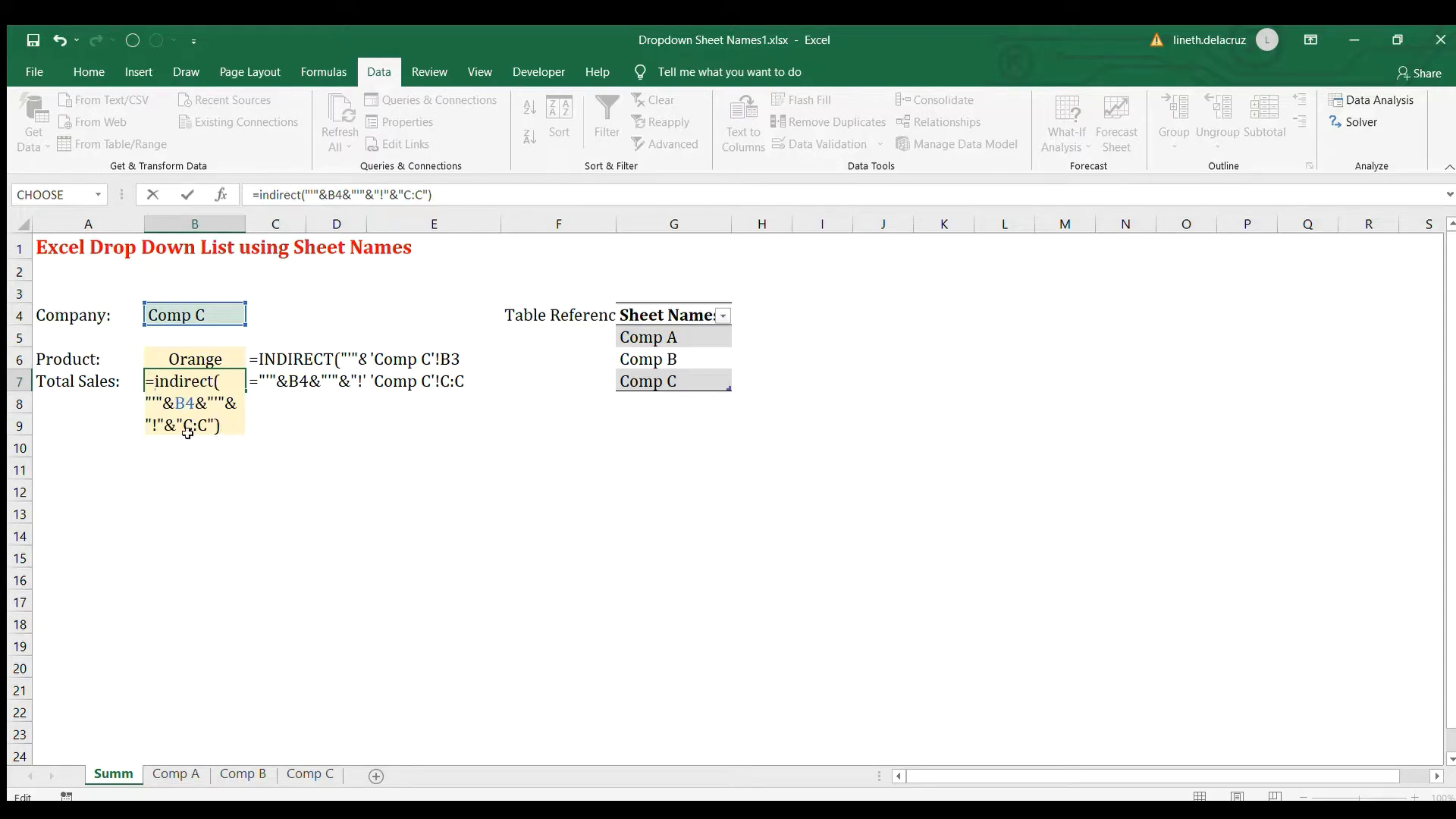
type("sum(")
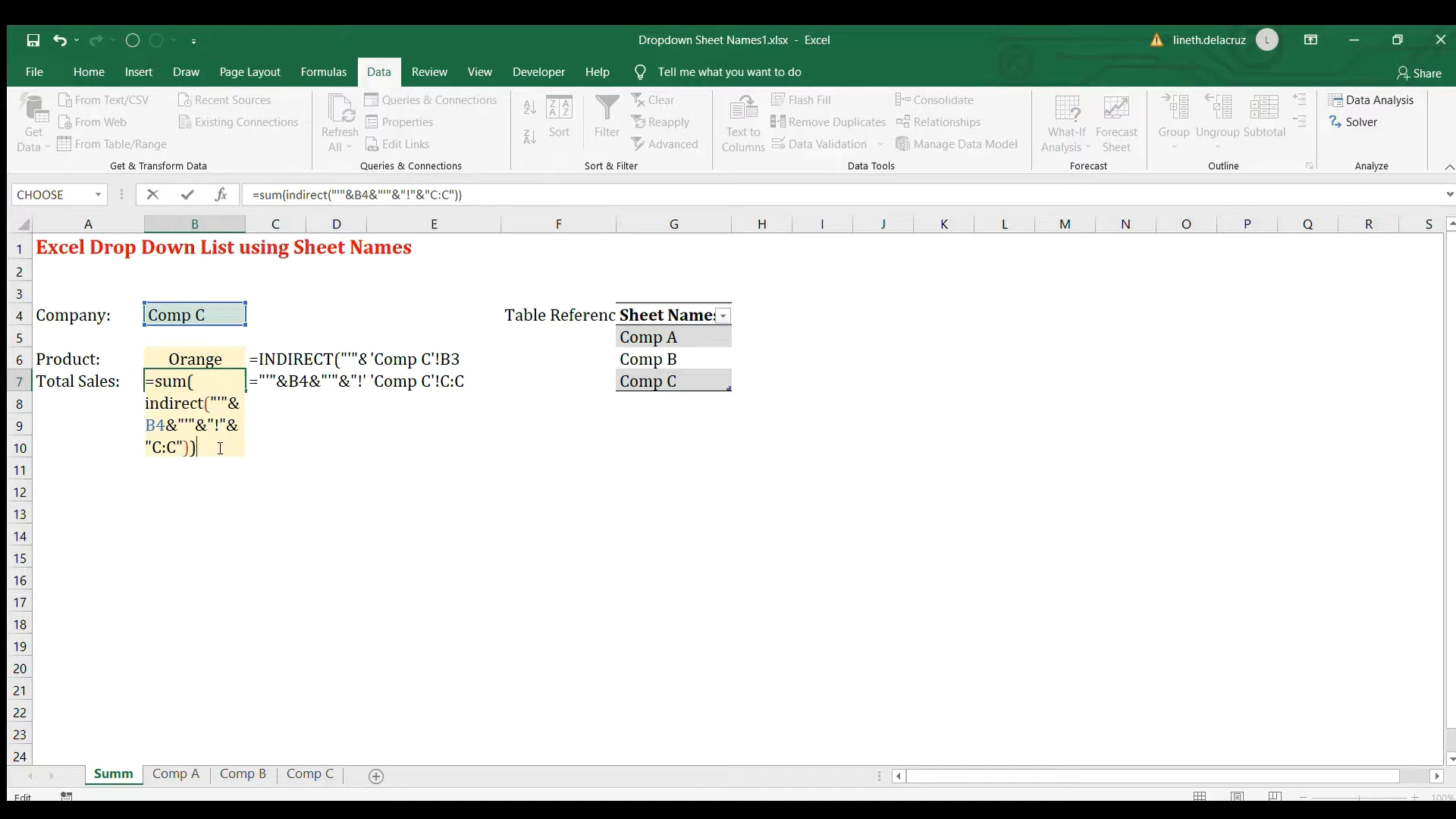
key("Return")
left_click(220, 319)
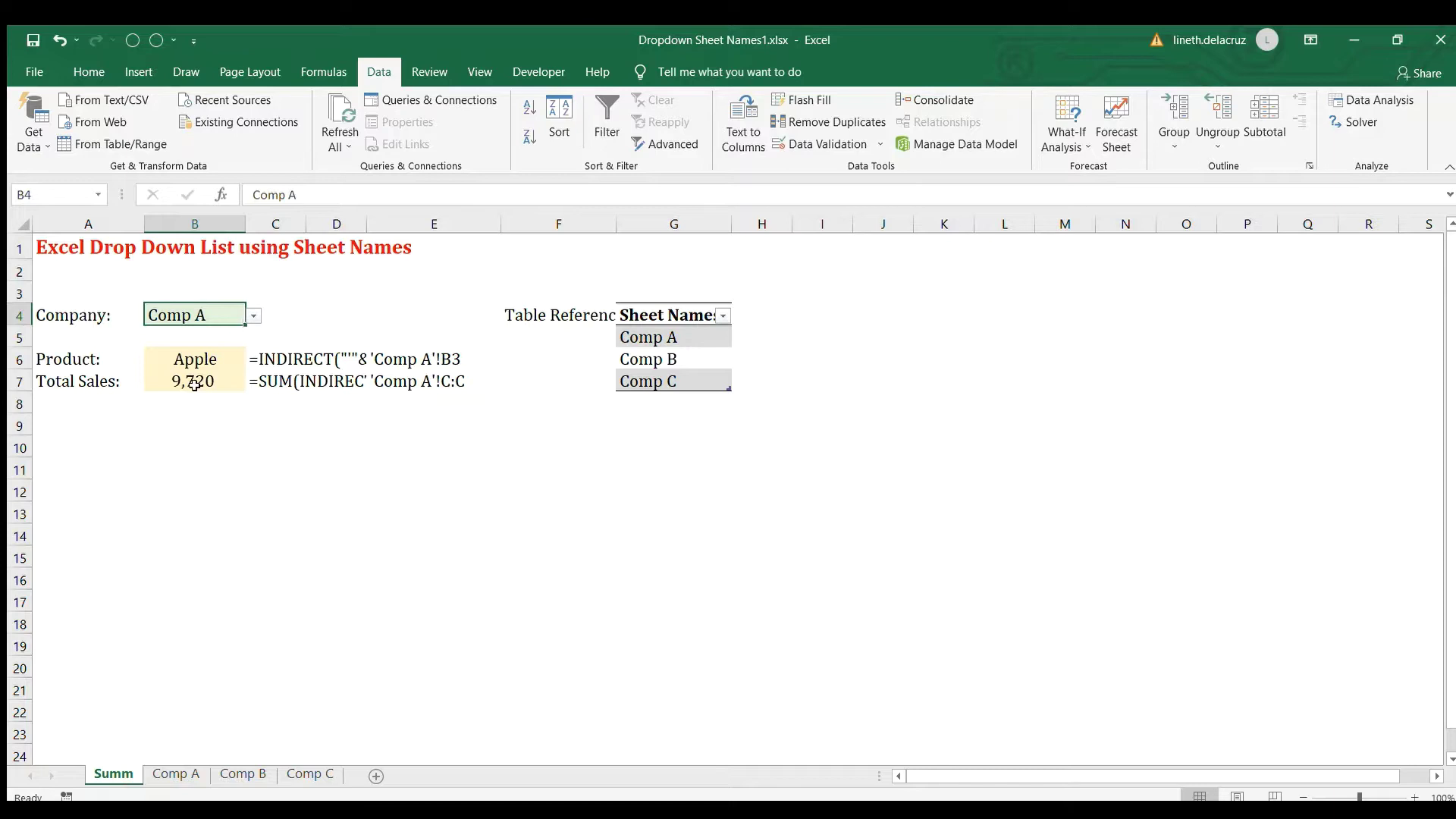
Switch the Company dropdown to Comp B and check its total against the Comp B sheet's Sales sum
left_click(194, 383)
left_click(220, 319)
left_click(253, 316)
left_click(236, 357)
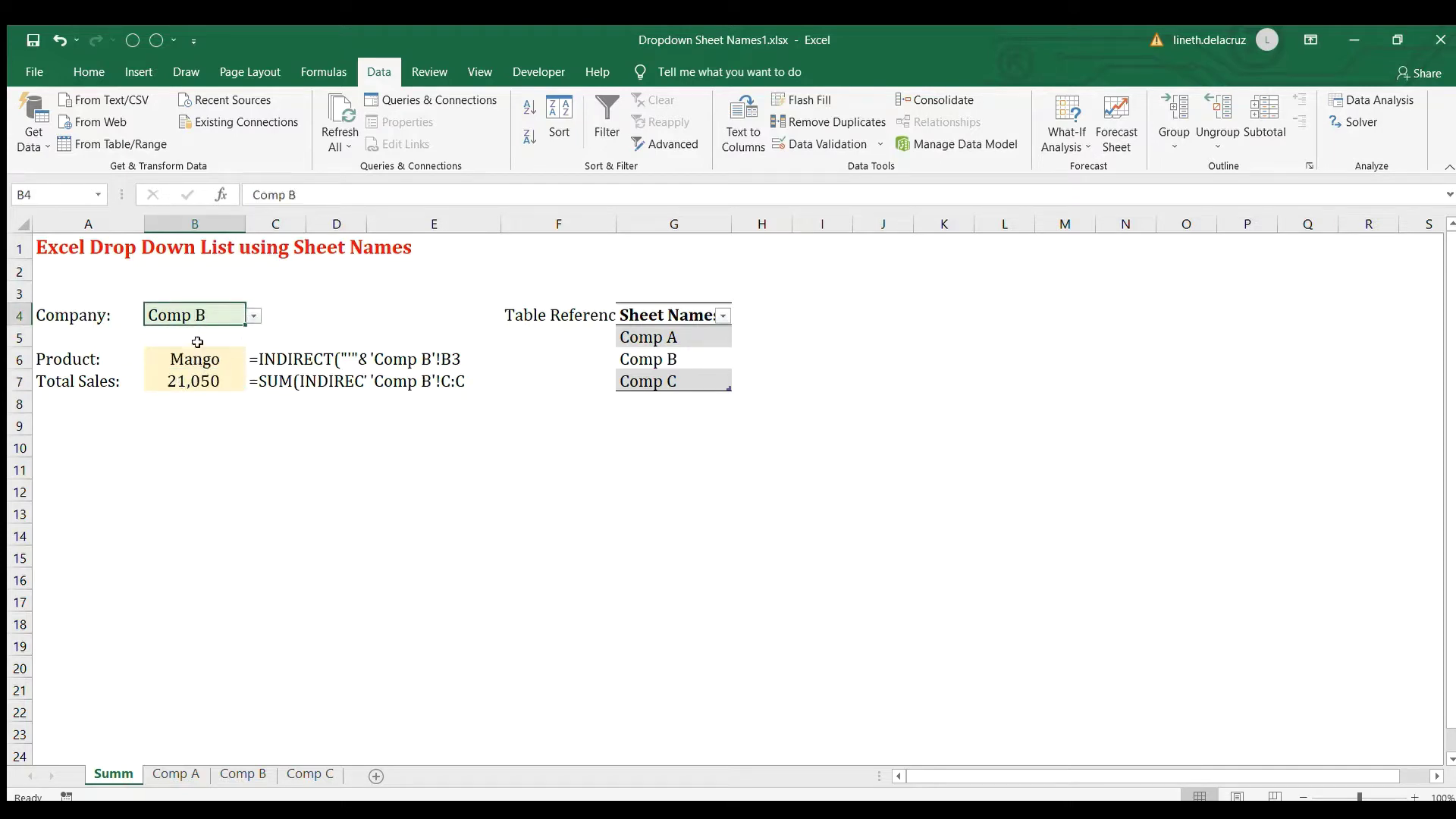
left_click(226, 772)
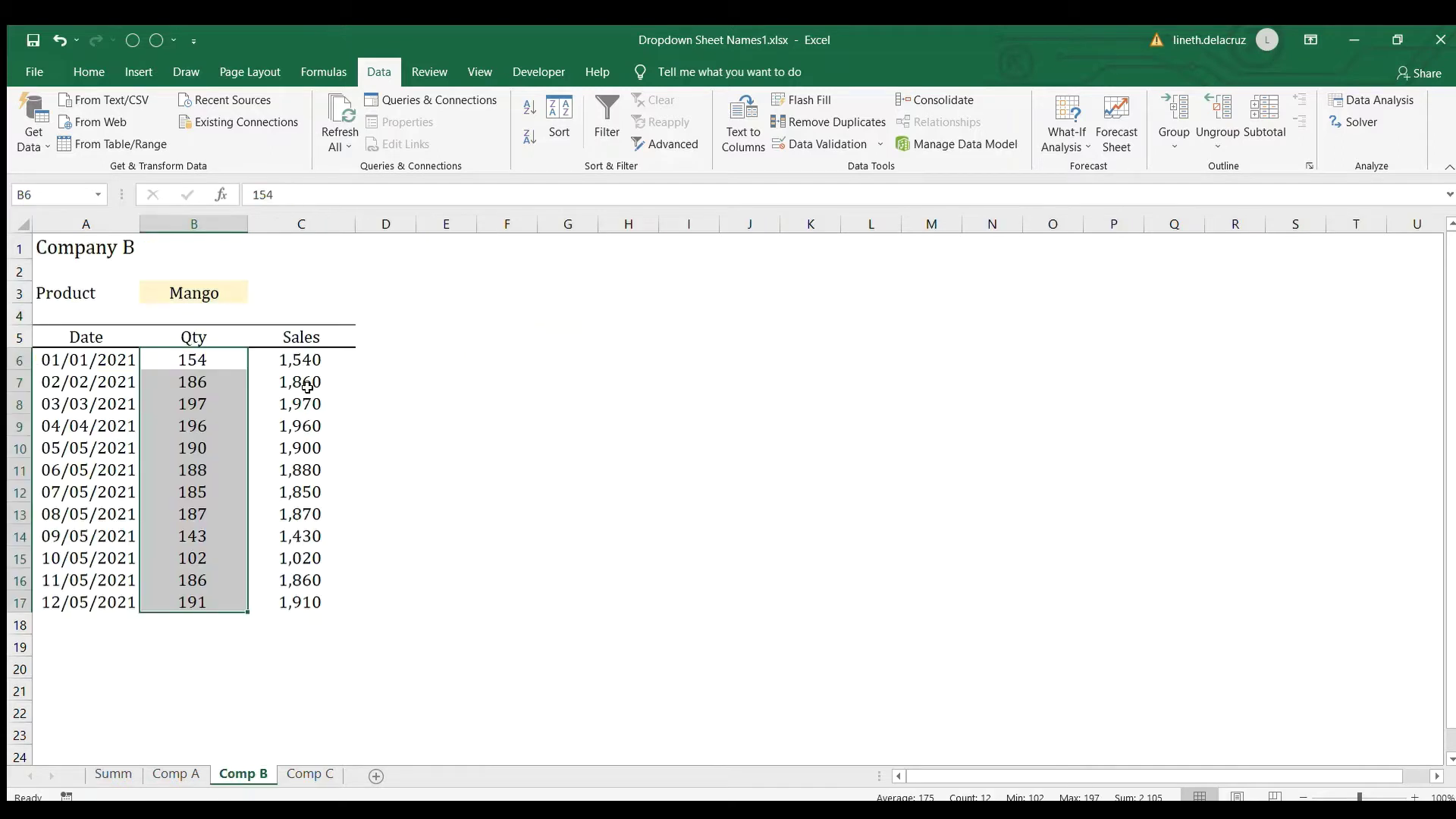
left_click_drag(303, 355, 308, 605)
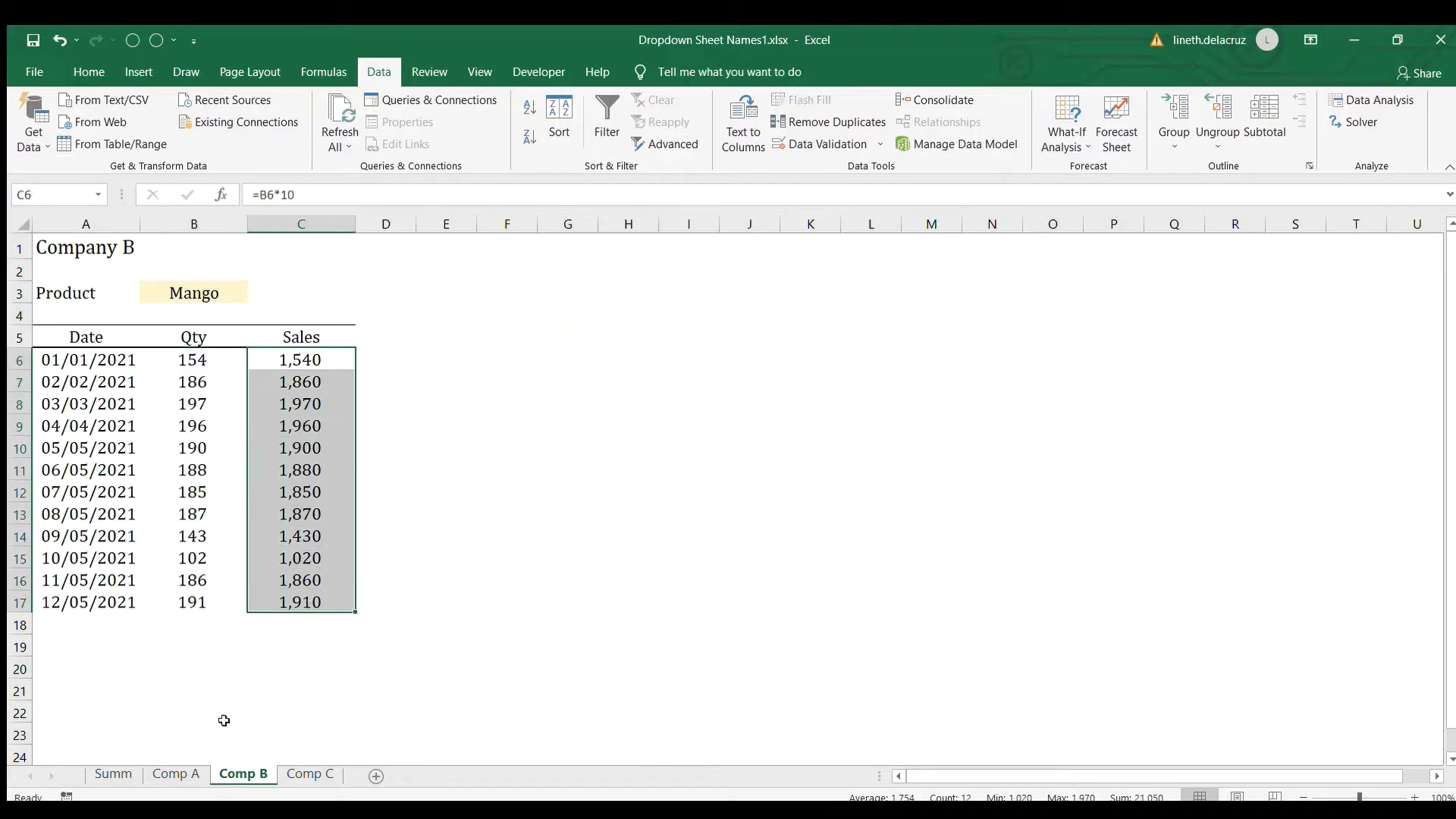
left_click(113, 773)
Set the Company back to Comp A and confirm the 9,720 total matches Comp A's Sales sum
left_click(254, 315)
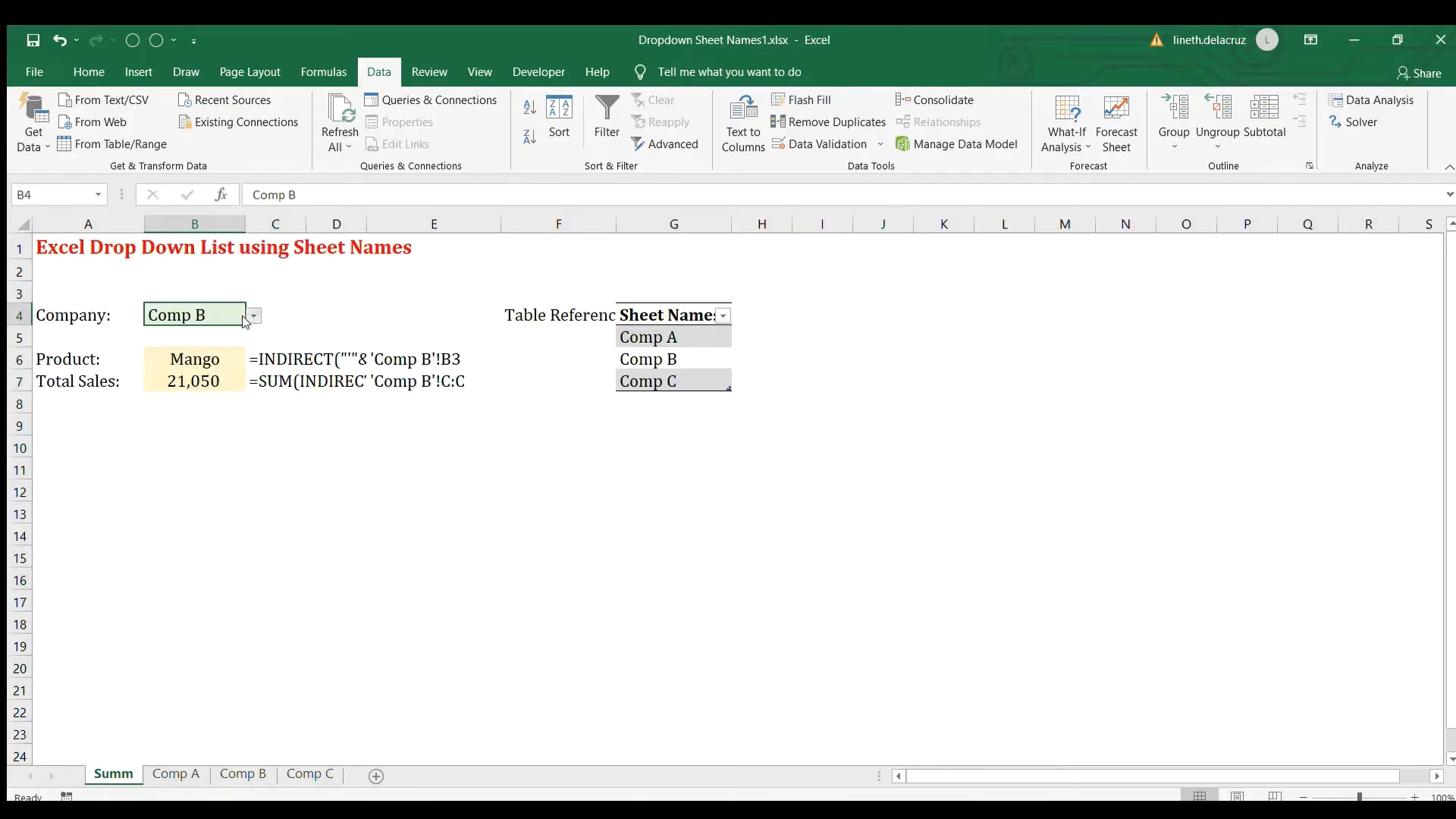
left_click(217, 335)
left_click(176, 774)
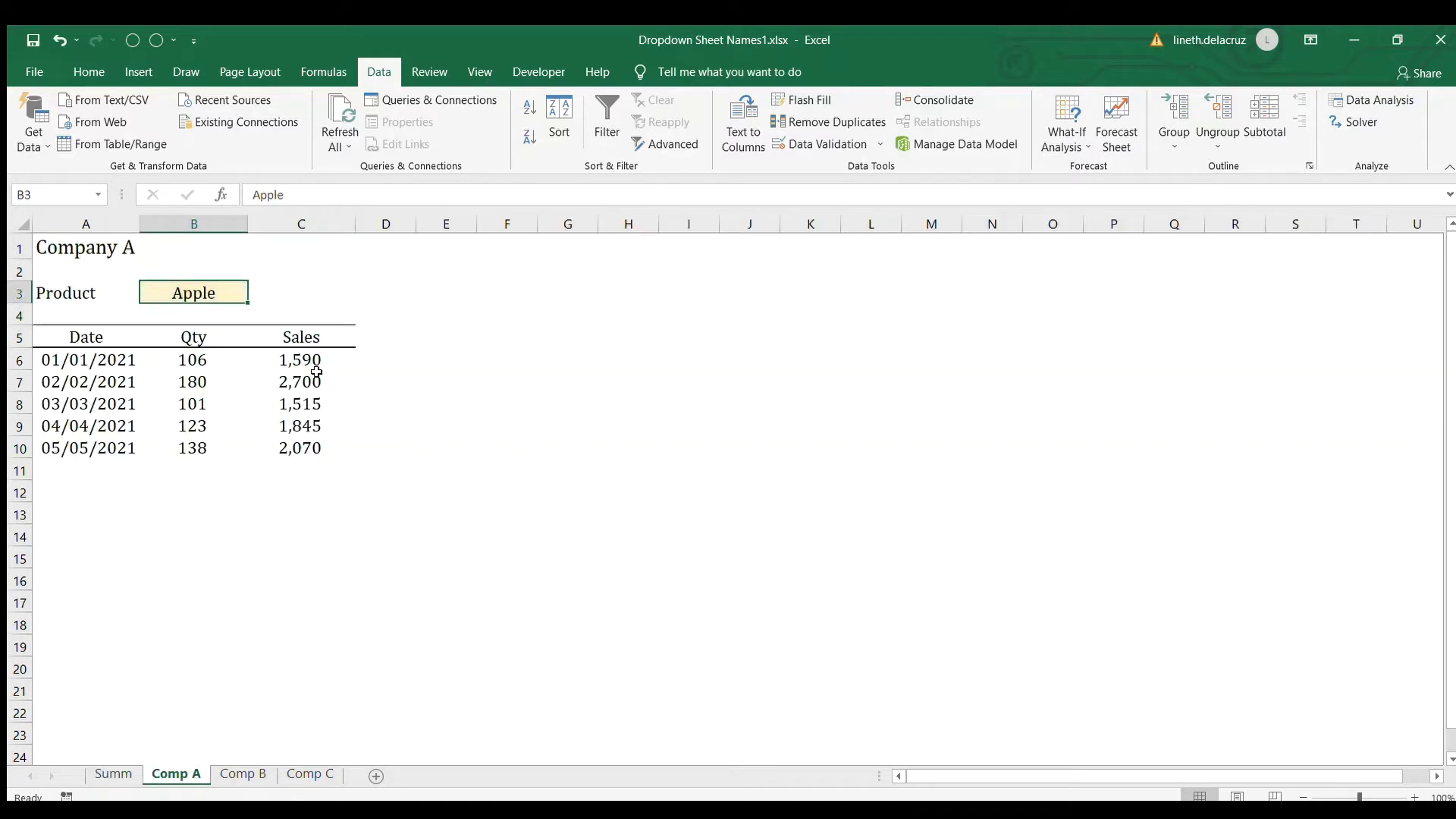
left_click_drag(315, 362, 310, 464)
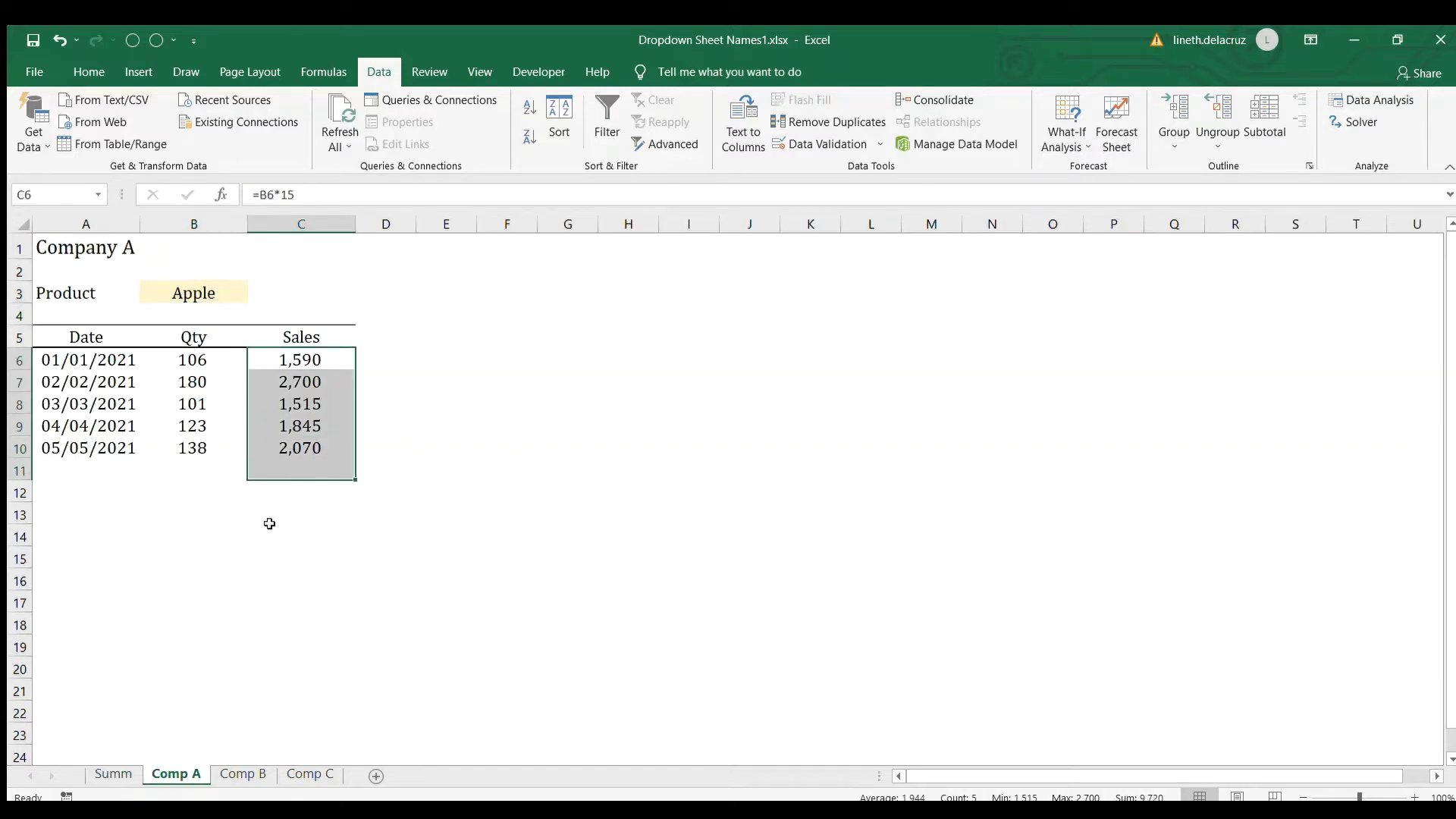
left_click(113, 774)
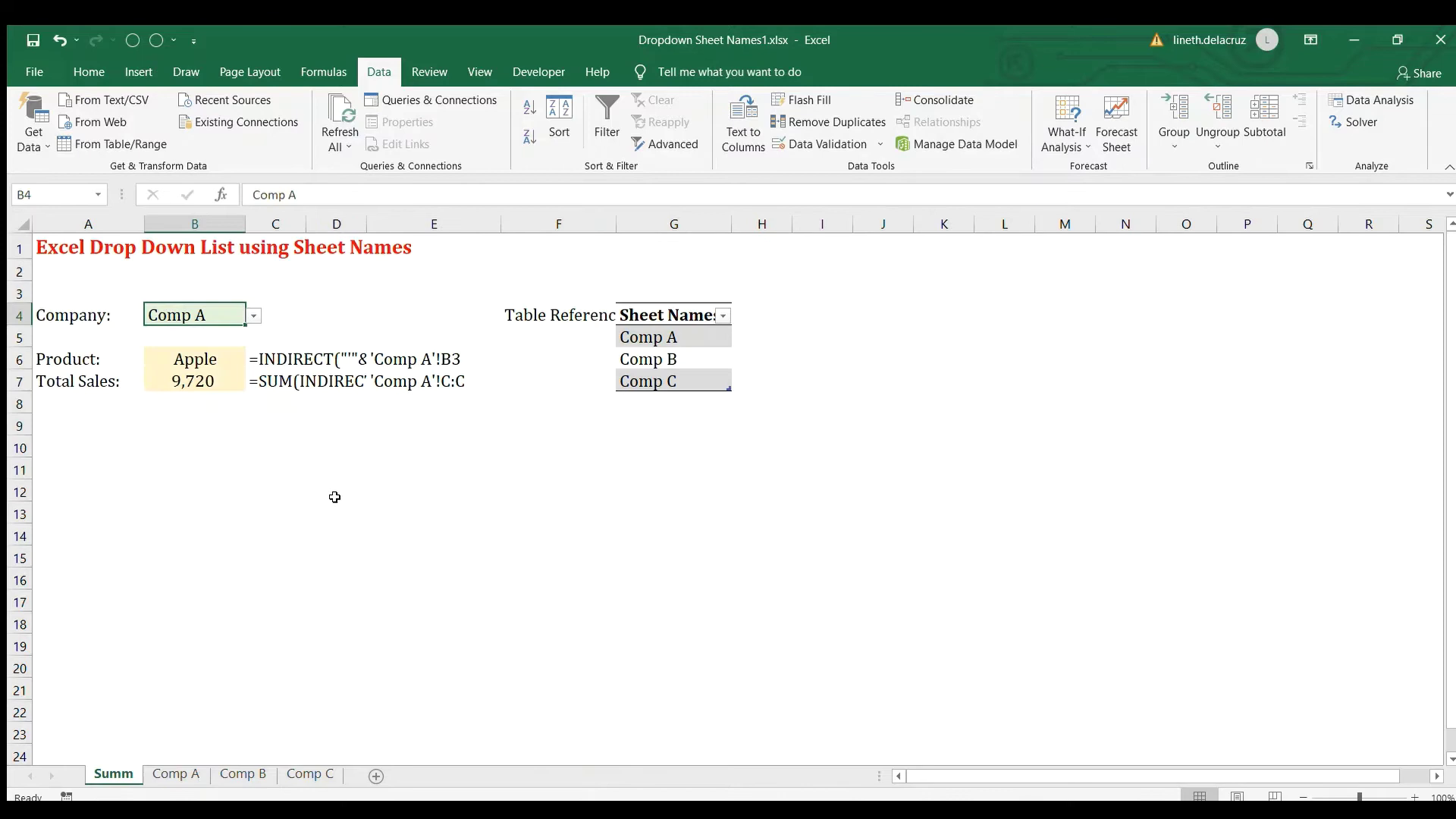